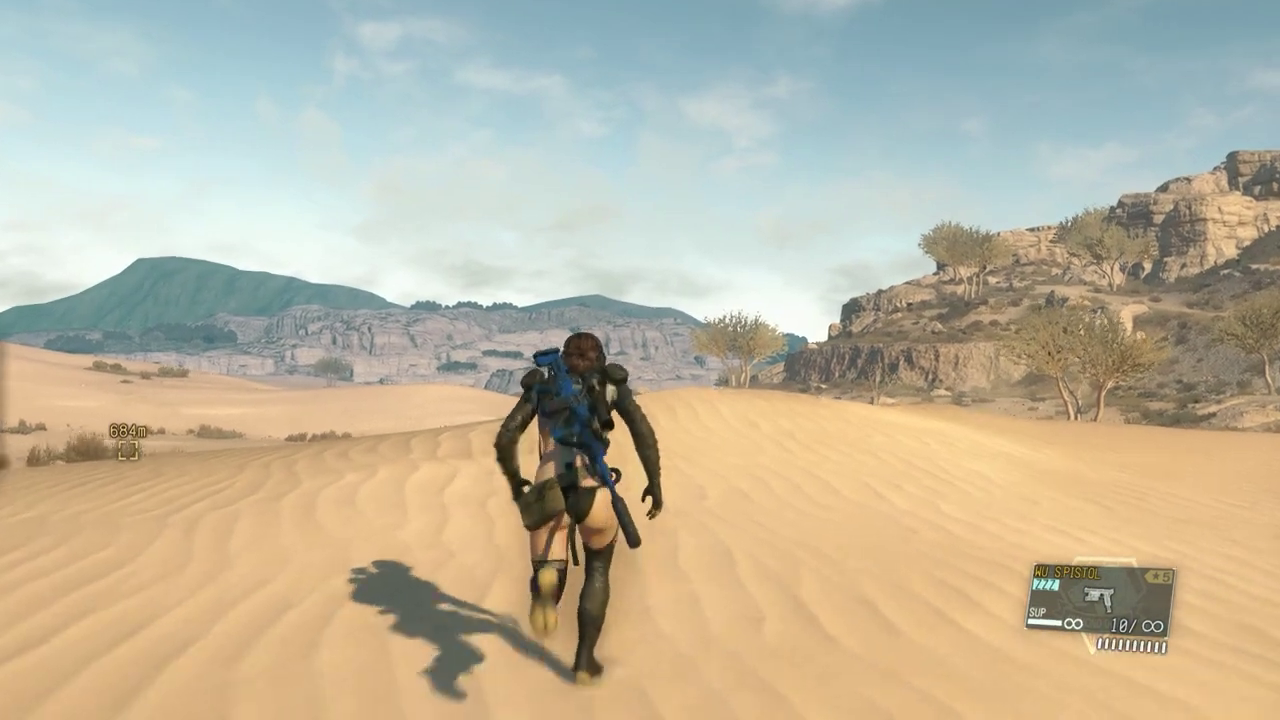
key(w)
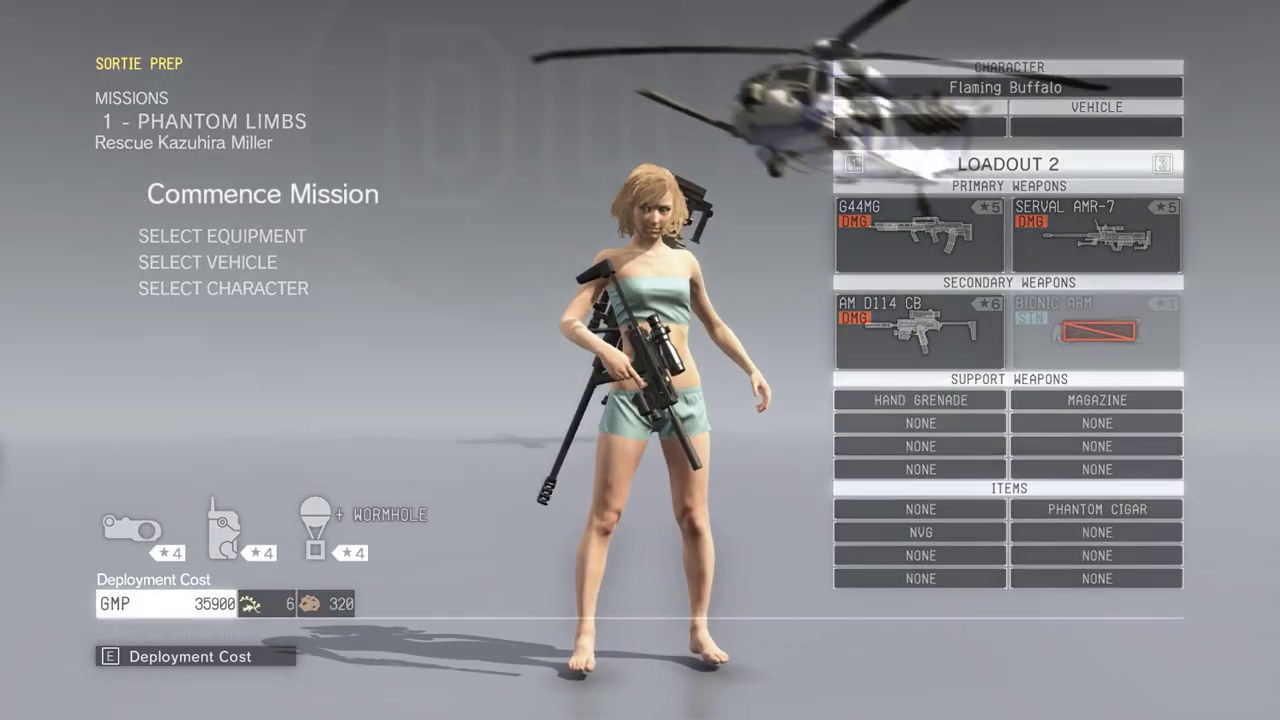
key(Return)
key(Return)
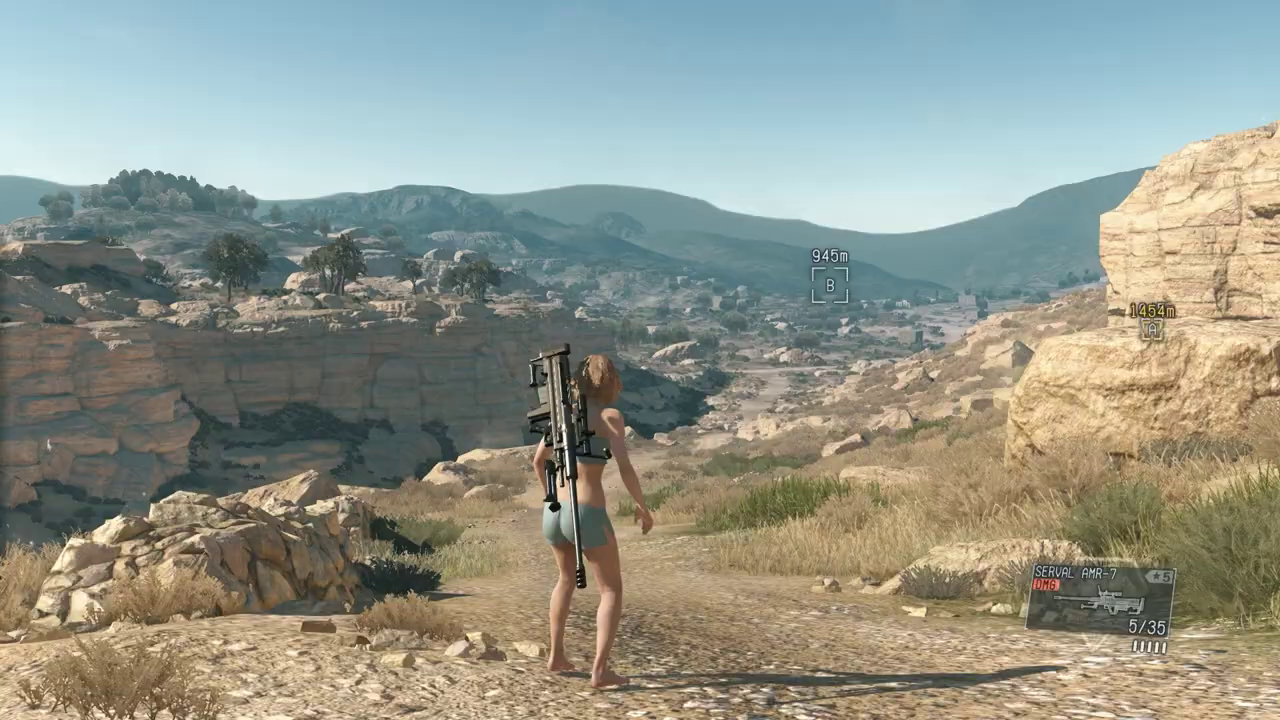
key(w)
key(w)
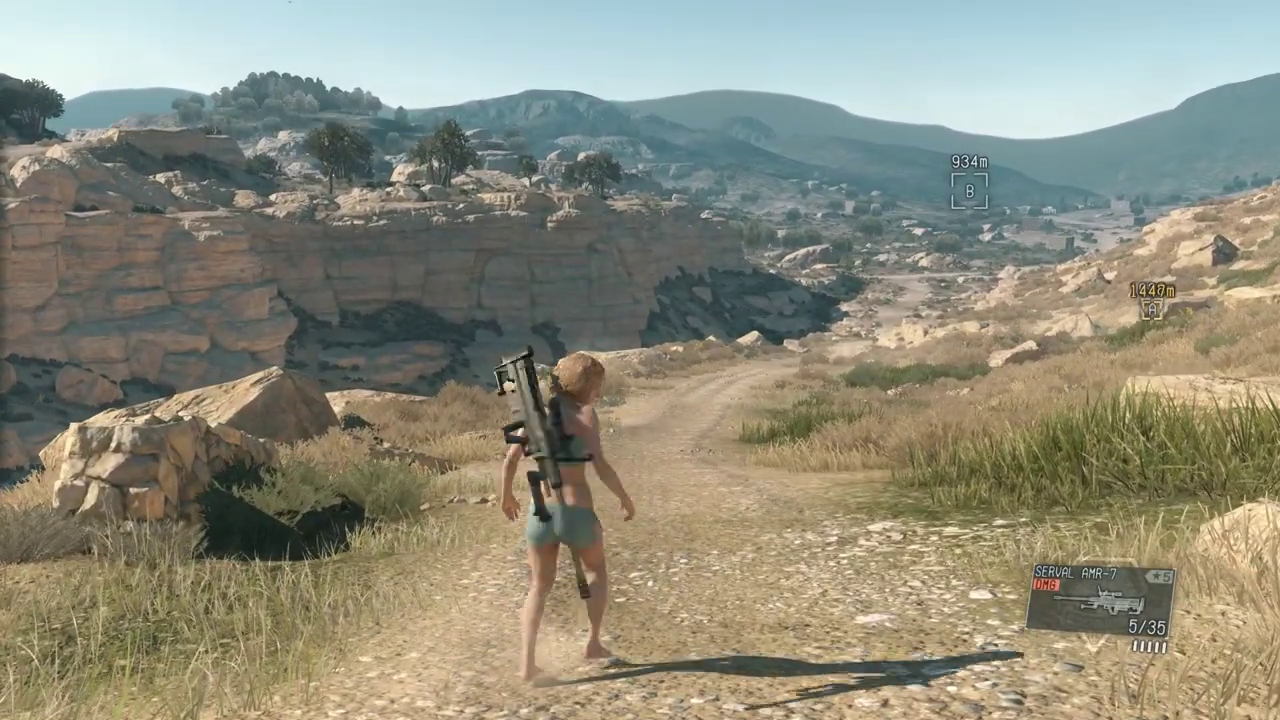
key(s)
key(w)
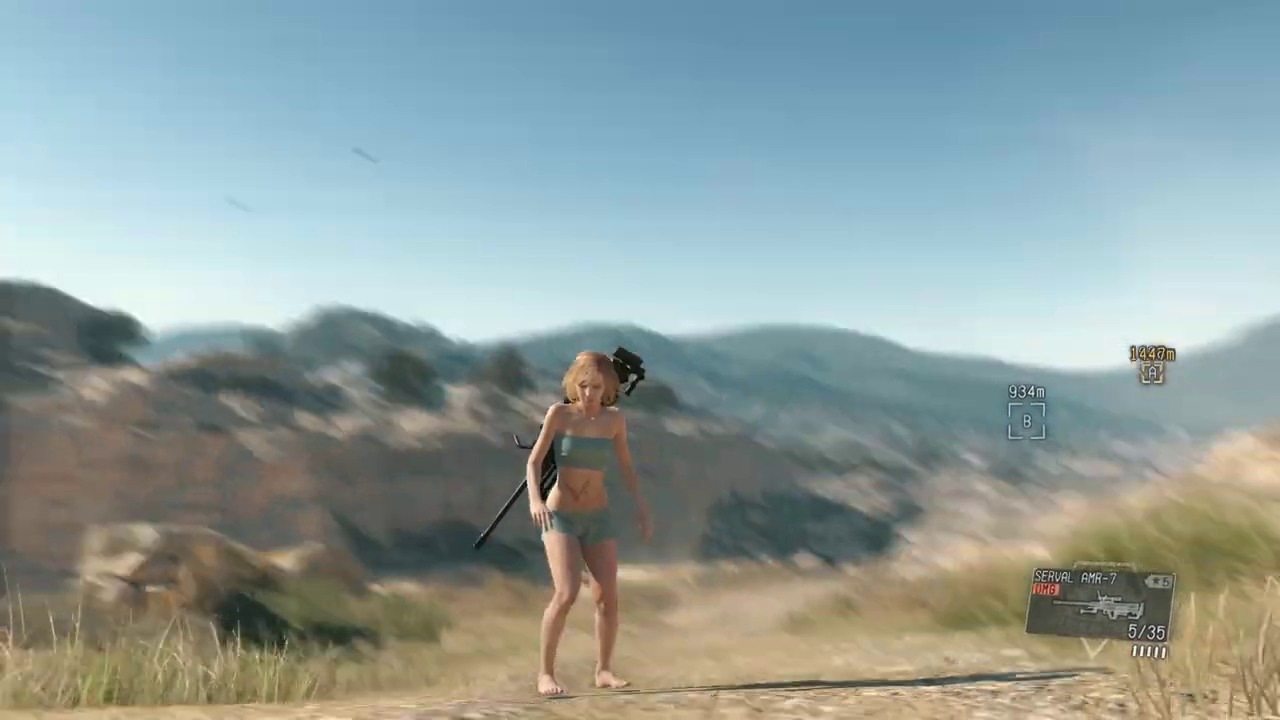
key(w)
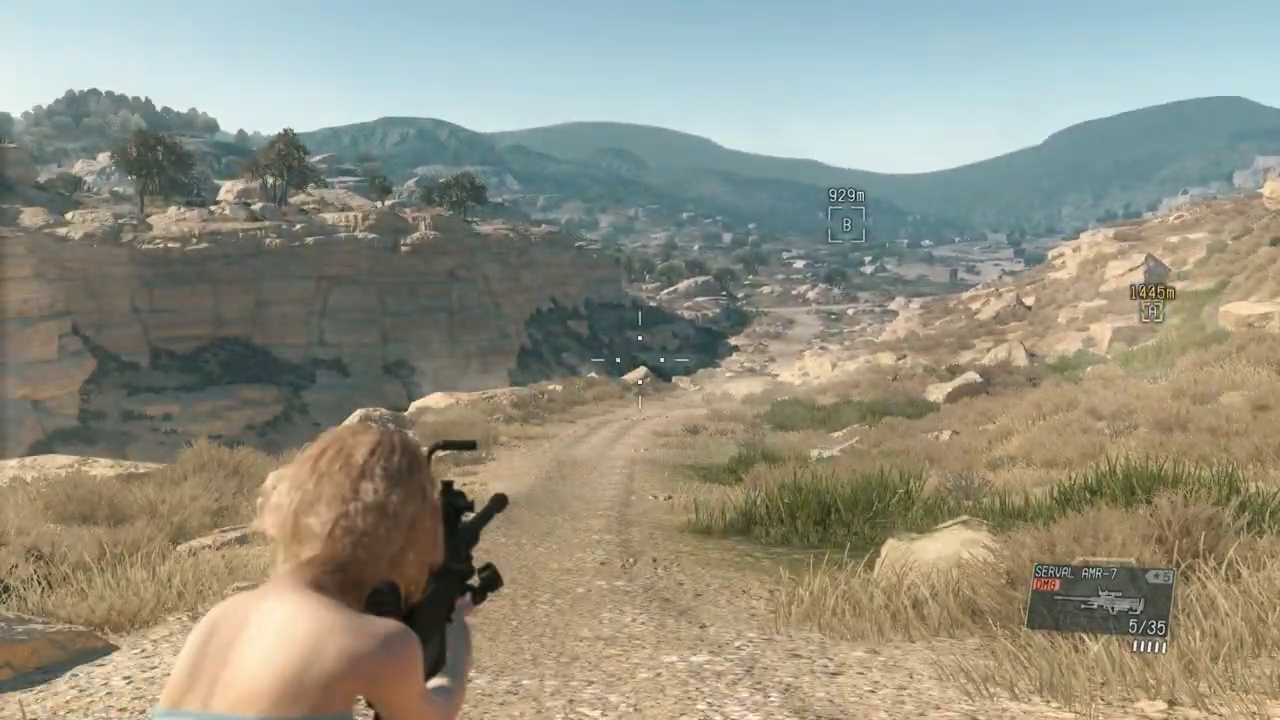
key(s)
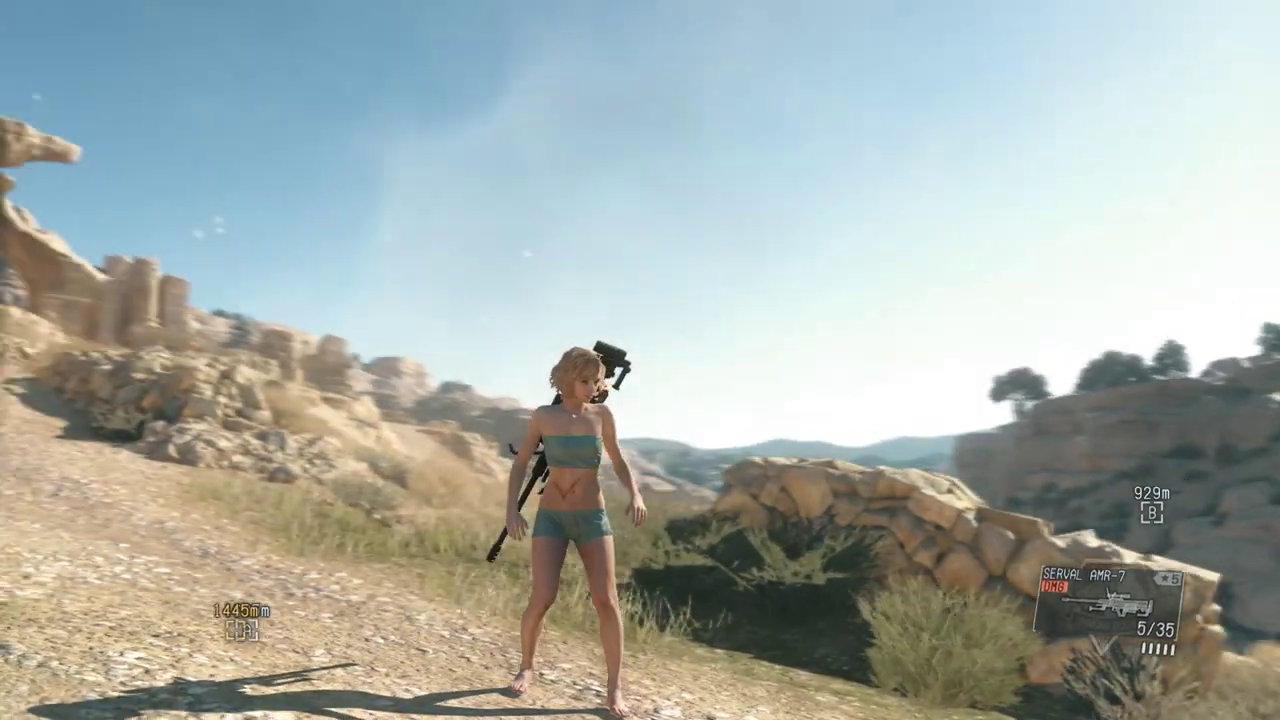
key(s)
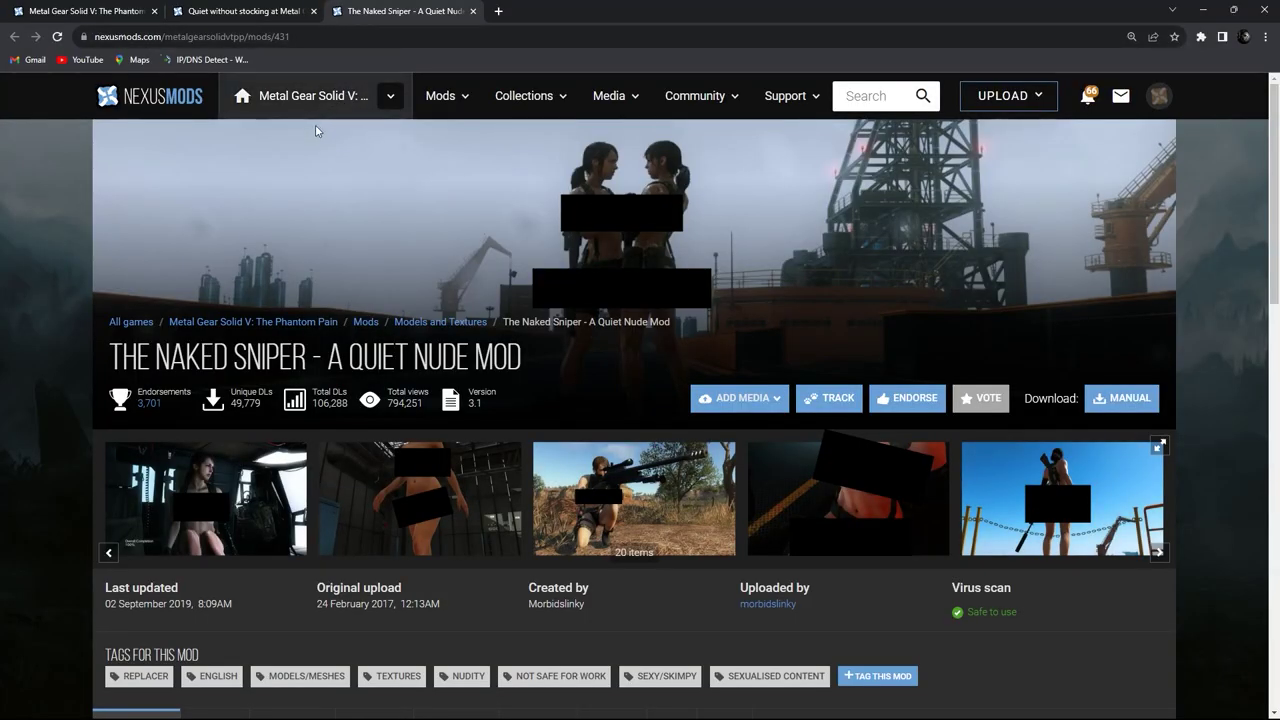
drag(110, 366, 528, 358)
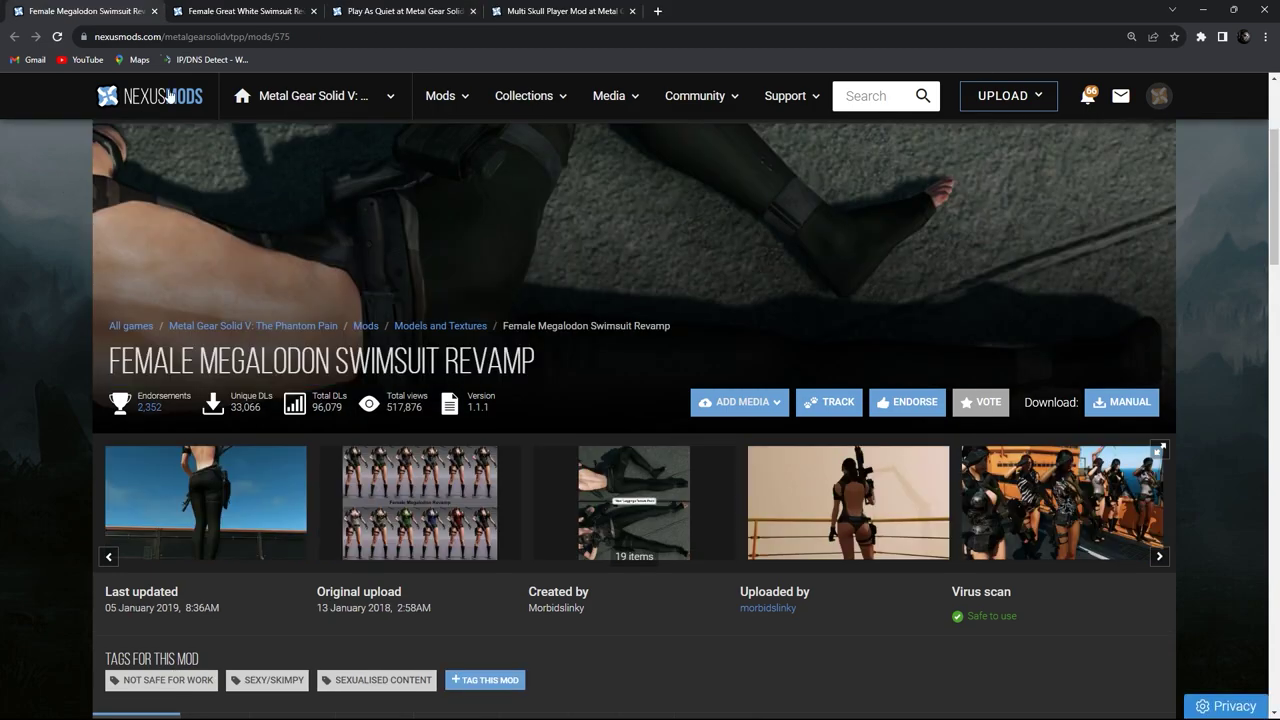
click(250, 12)
click(390, 12)
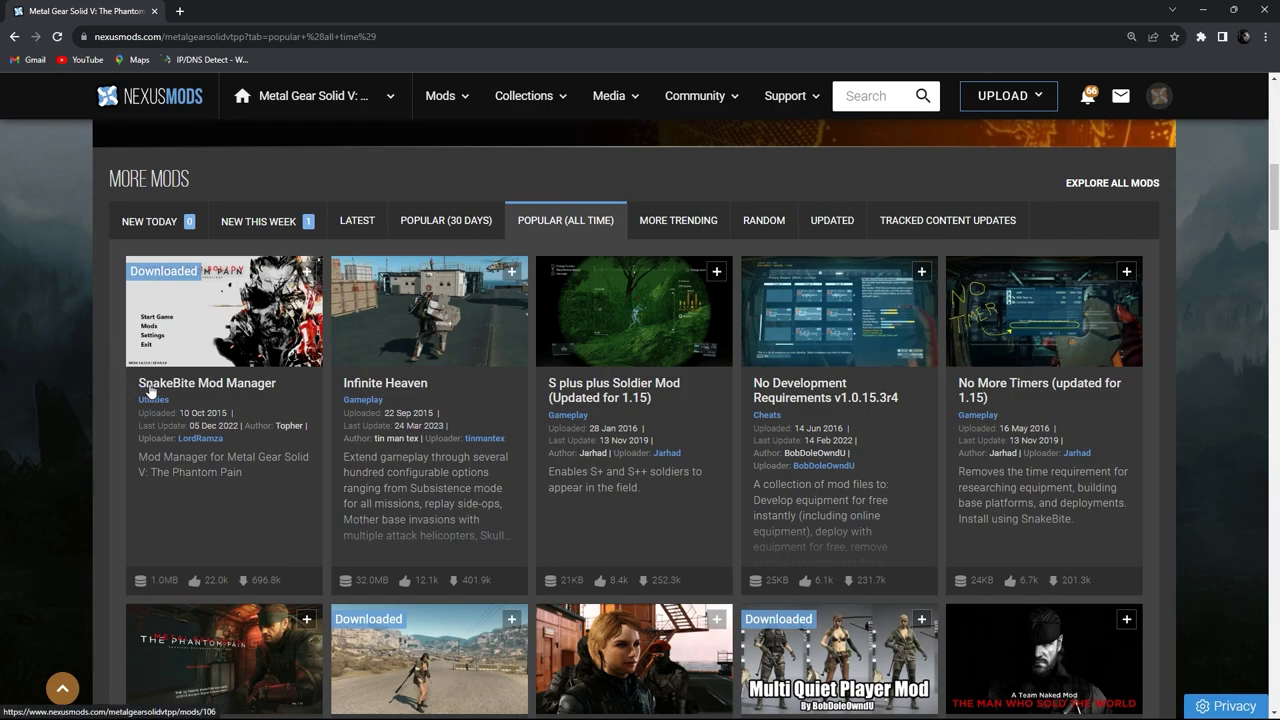
Step: Open the SnakeBite Mod Manager mod page and manually download the SnakeBite 0.9.2.2 main file using the slow download option
click(300, 378)
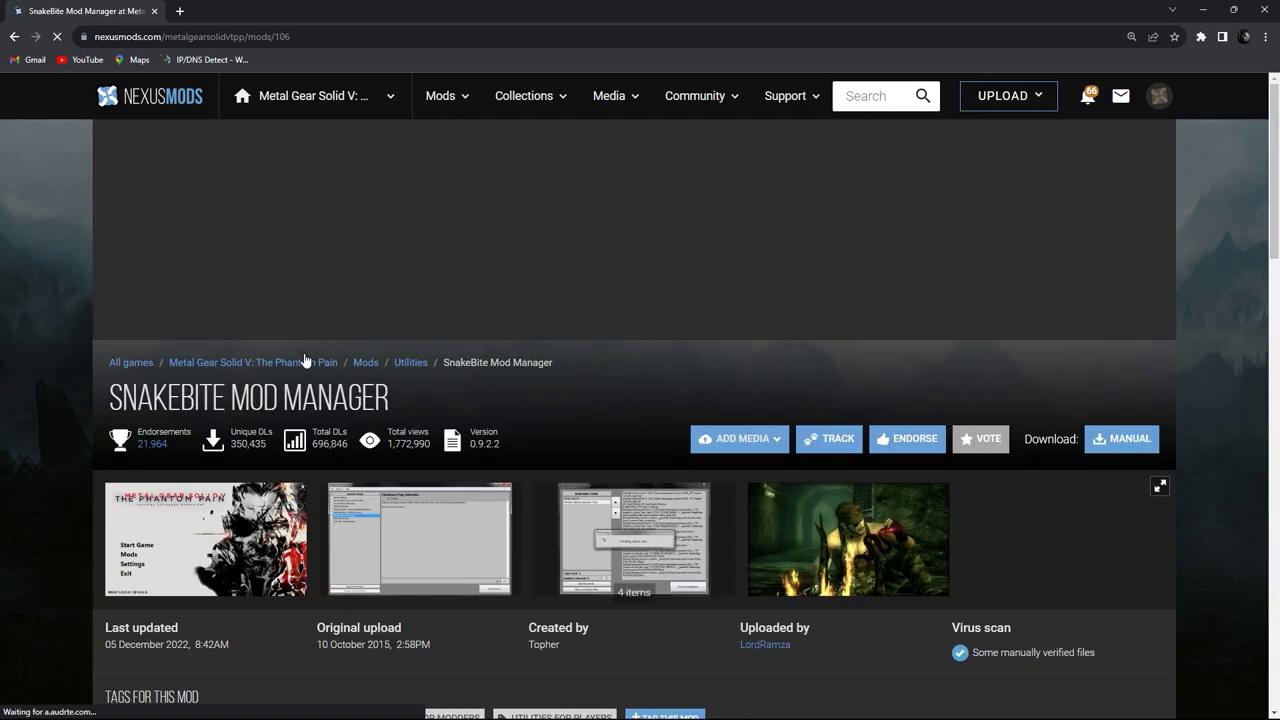
triple_click(118, 398)
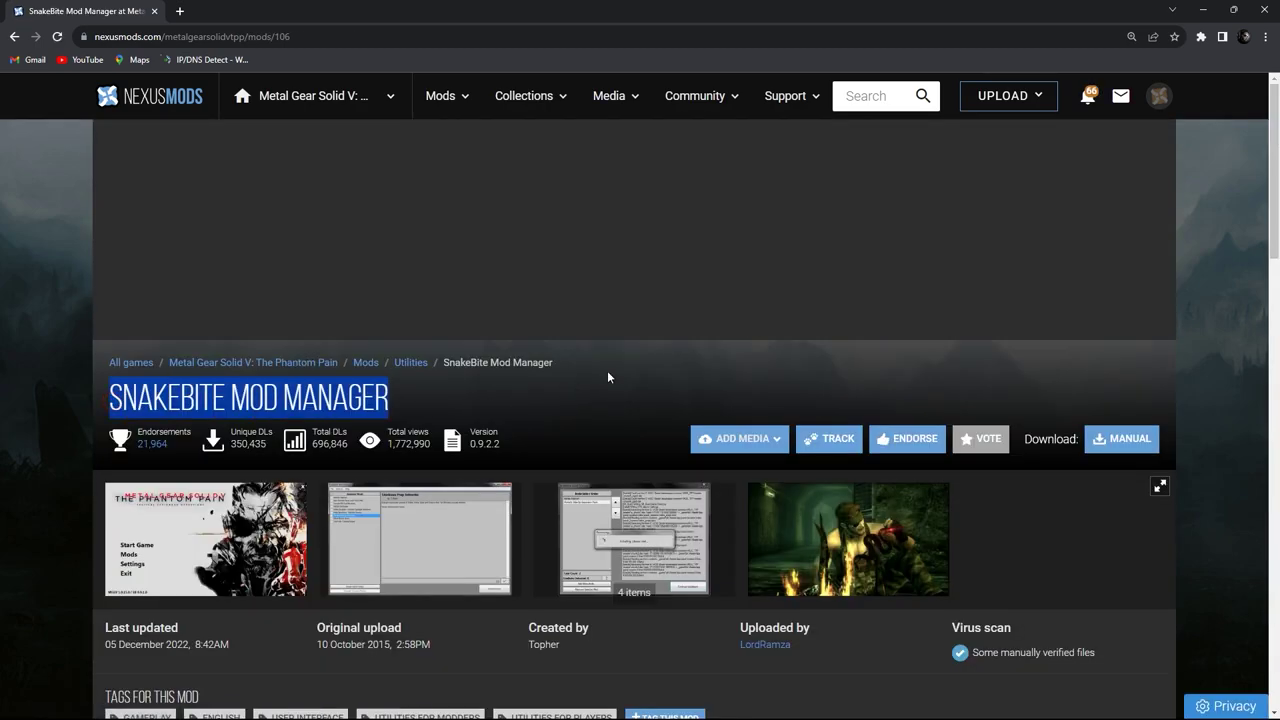
scroll(702, 345, down, 2)
scroll(702, 345, down, 2)
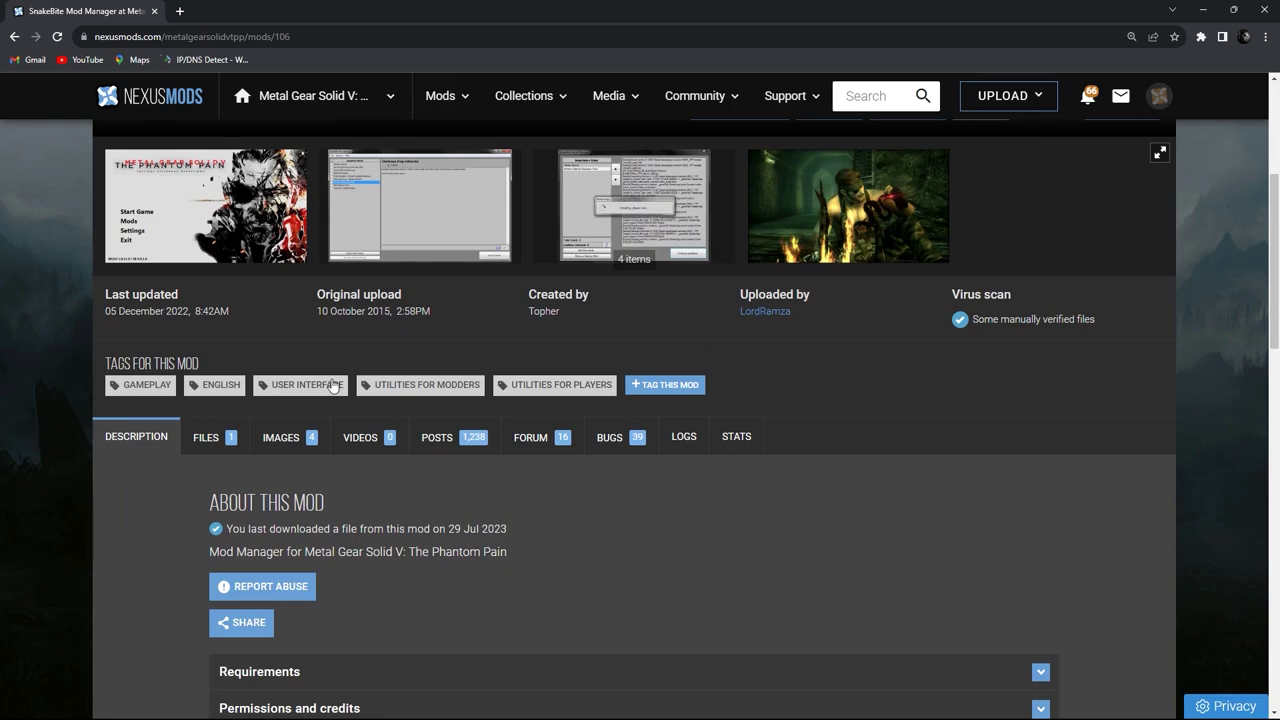
click(207, 458)
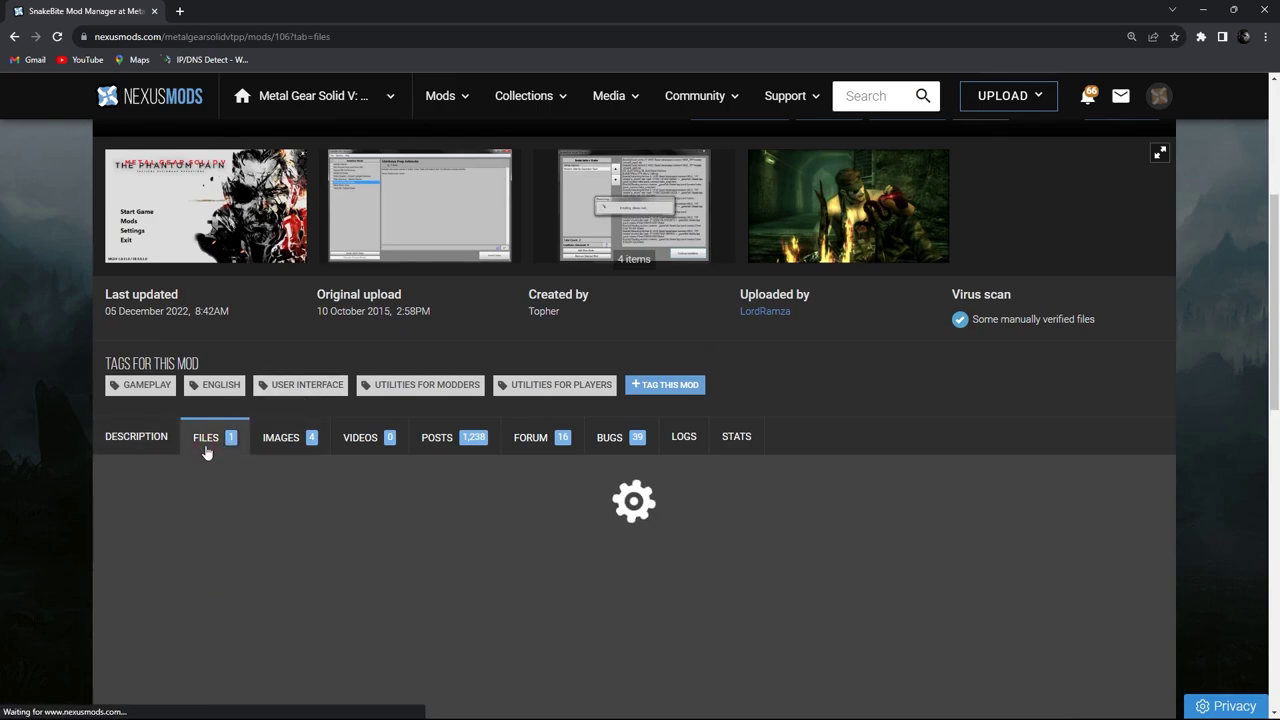
scroll(205, 452, down, 3)
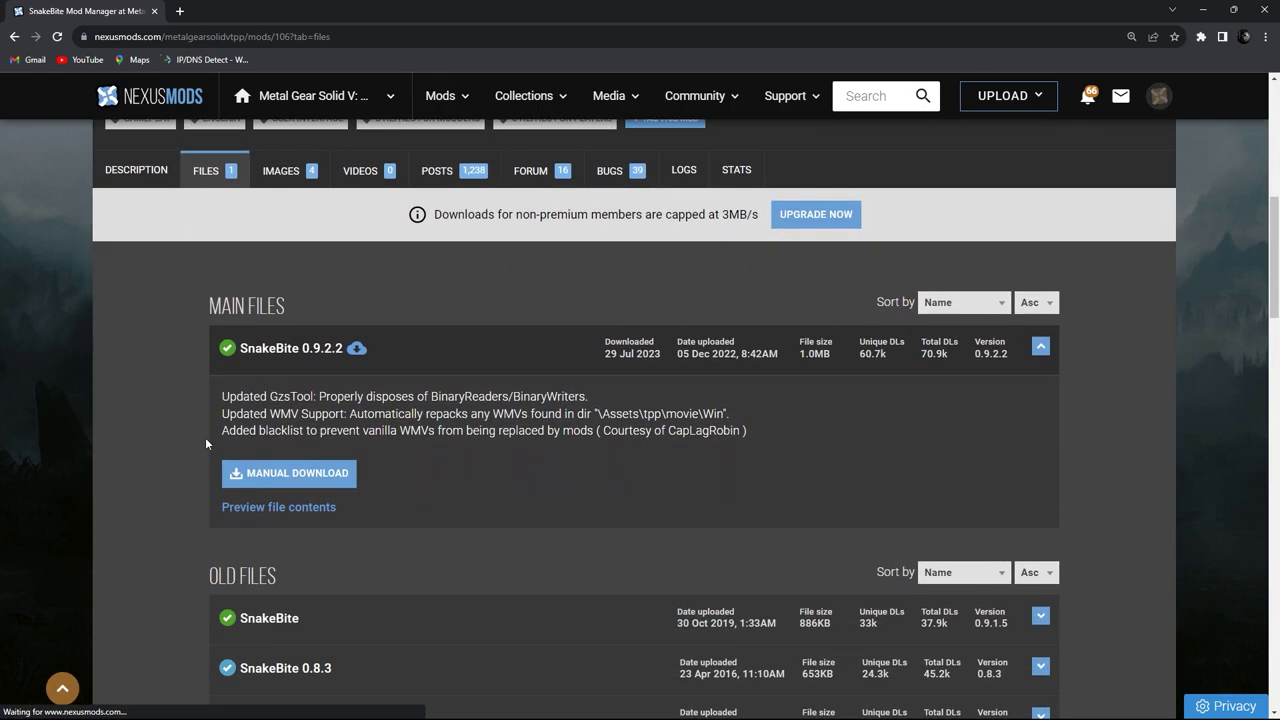
click(270, 475)
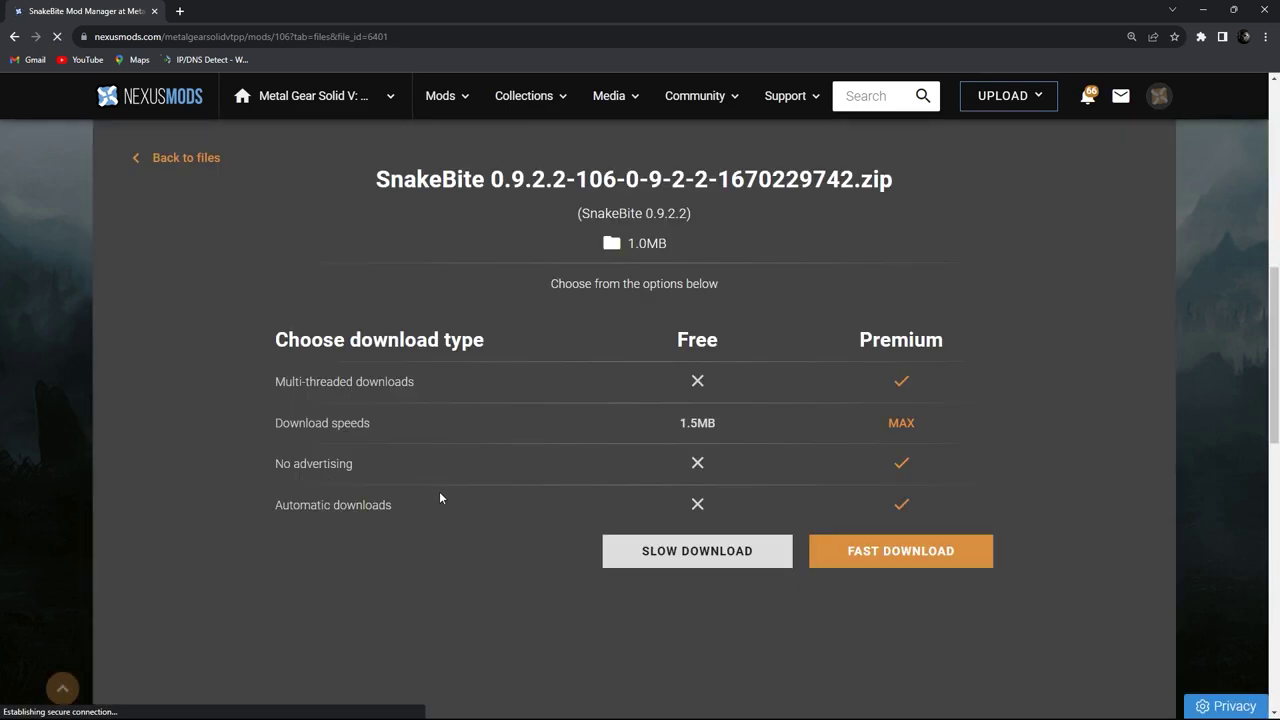
click(661, 558)
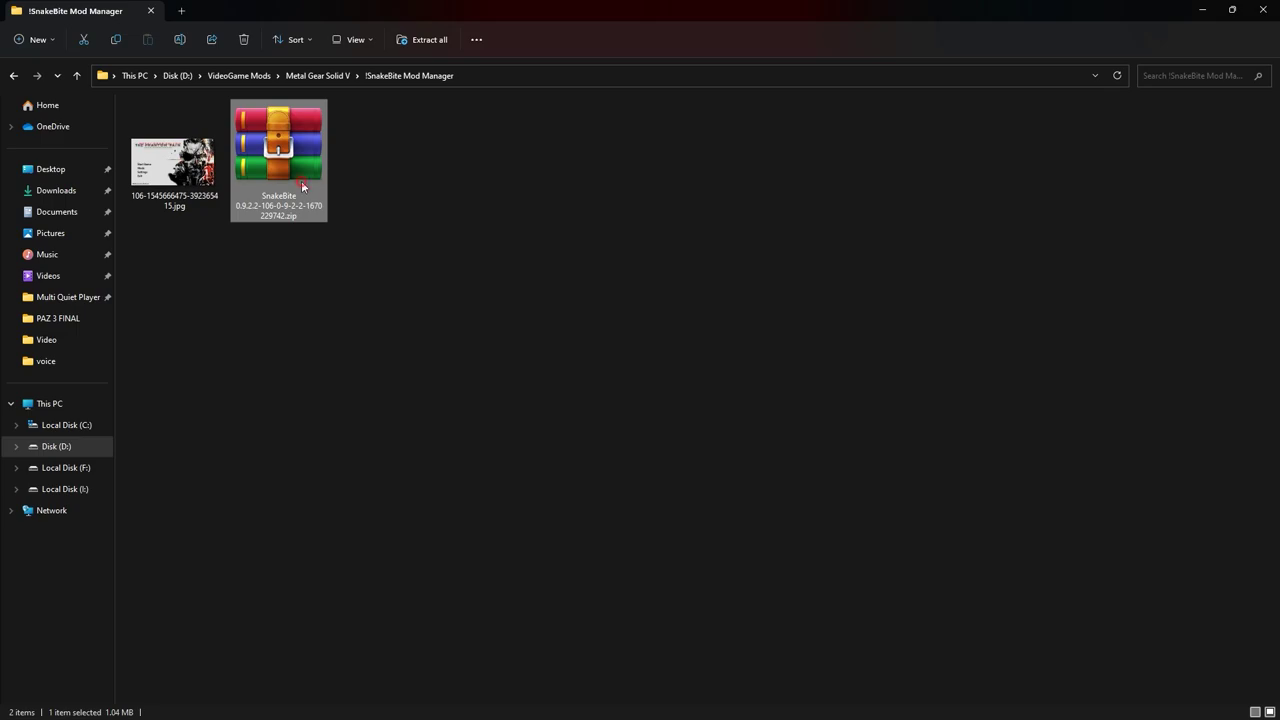
Step: Extract ChangeLog.txt and SnakeBite Installer.exe from the SnakeBite archive into the !SnakeBite Mod Manager folder and run the installer
double_click(301, 180)
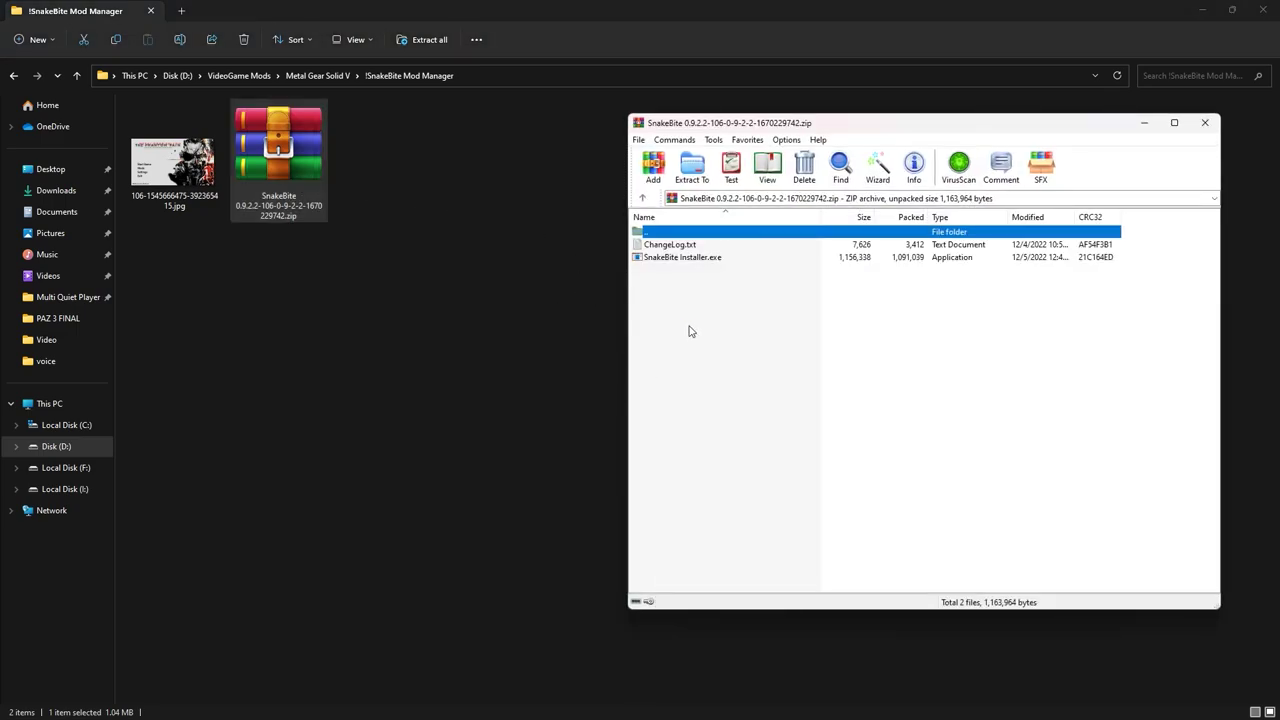
drag(690, 328, 600, 280)
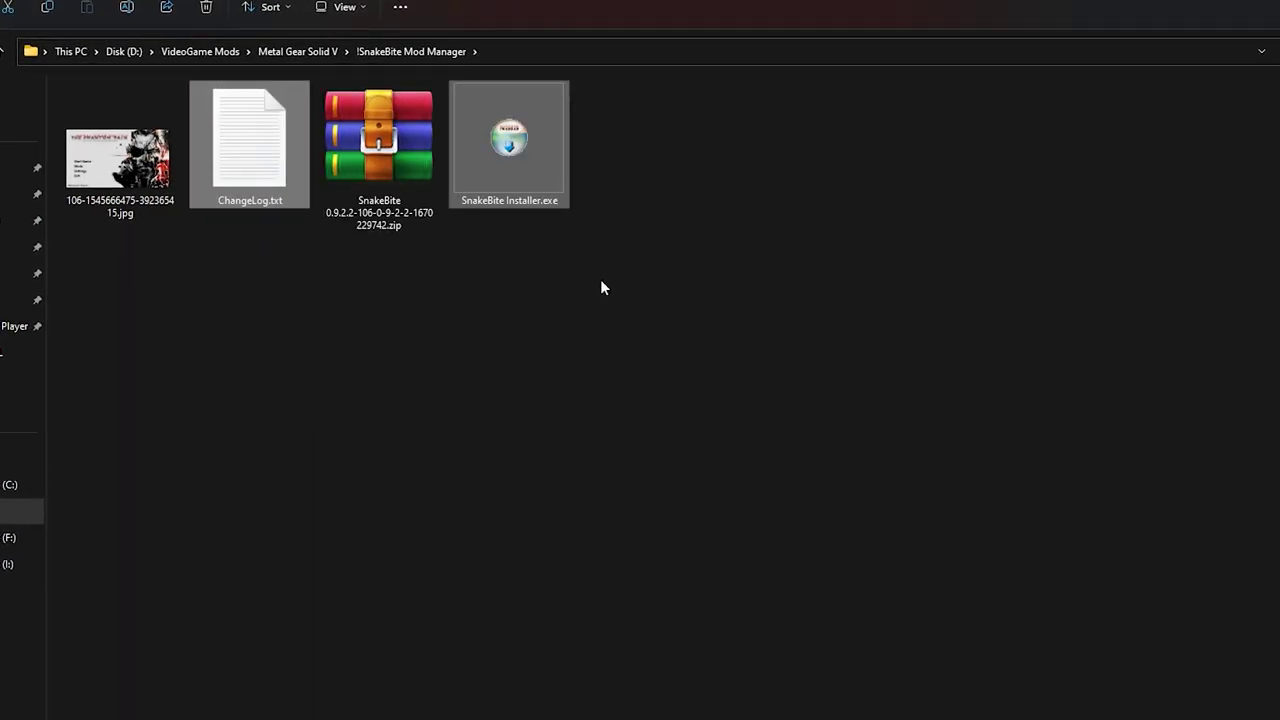
double_click(549, 194)
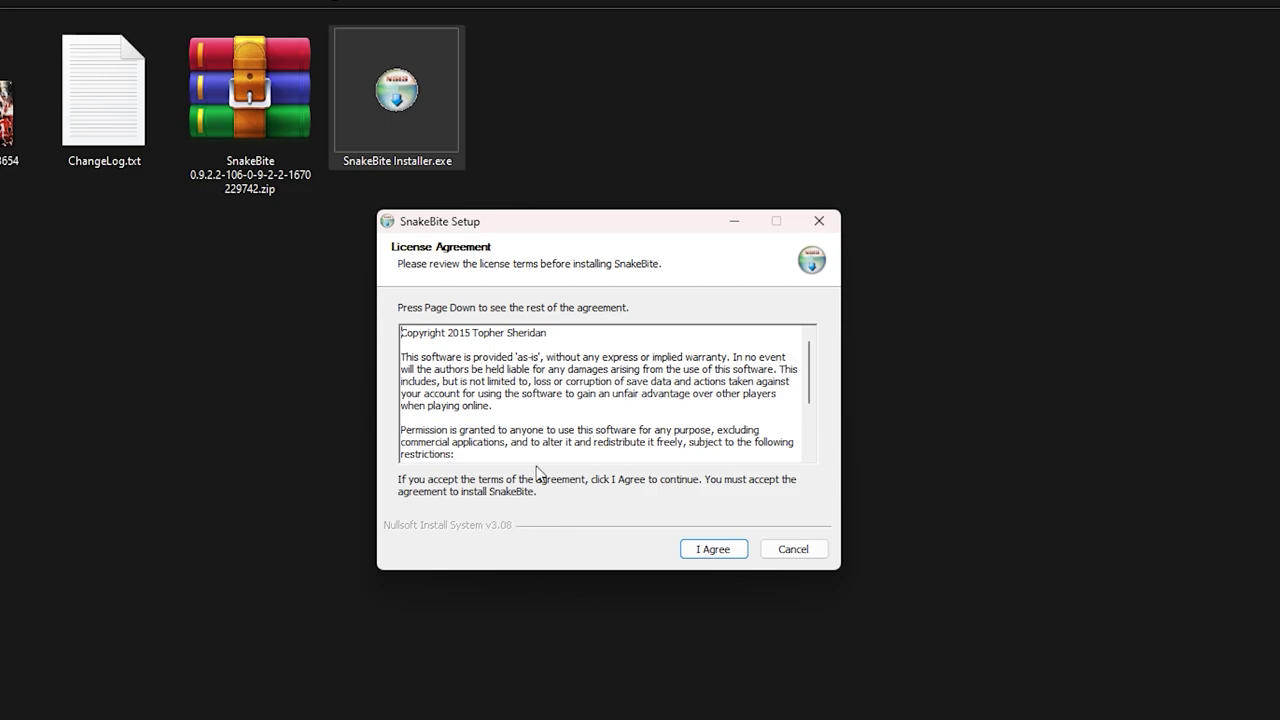
Step: Accept the licence and install SnakeBite into the SnakeBite subfolder of D:\VideoGame Mods\Metal Gear Solid V\!SnakeBite Mod Manager with a SnakeBite Start menu folder
click(733, 551)
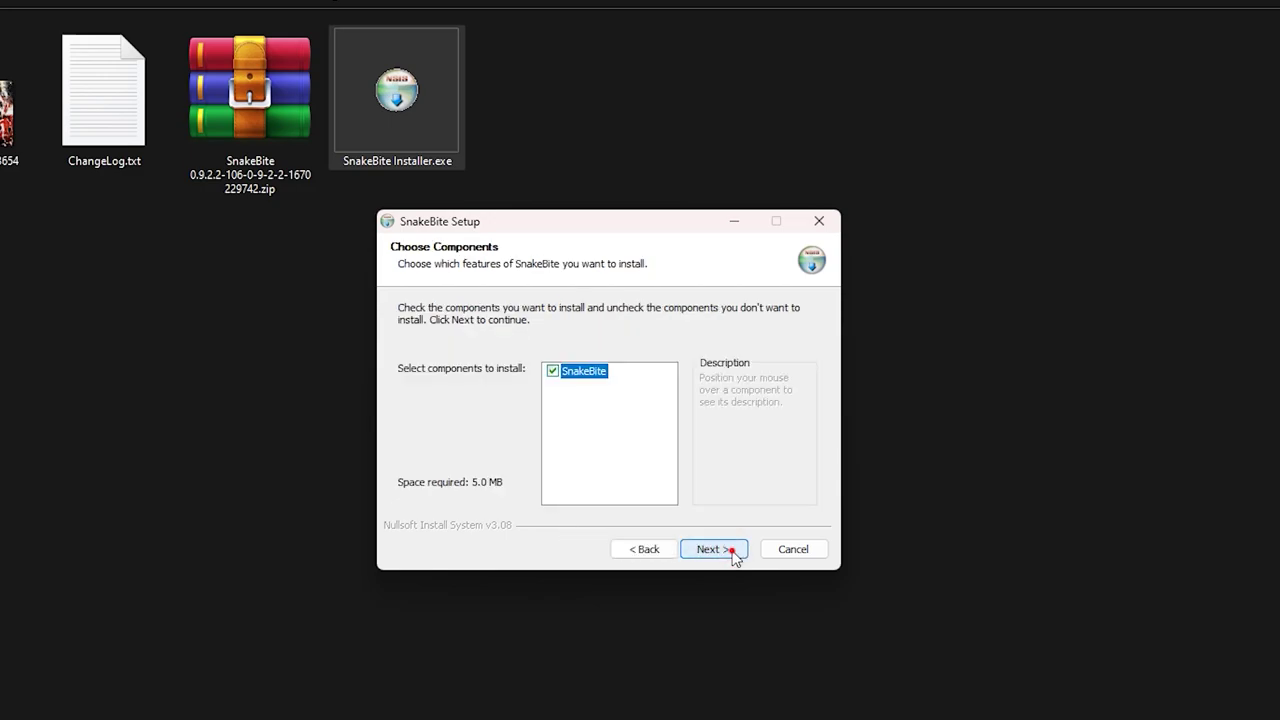
click(732, 551)
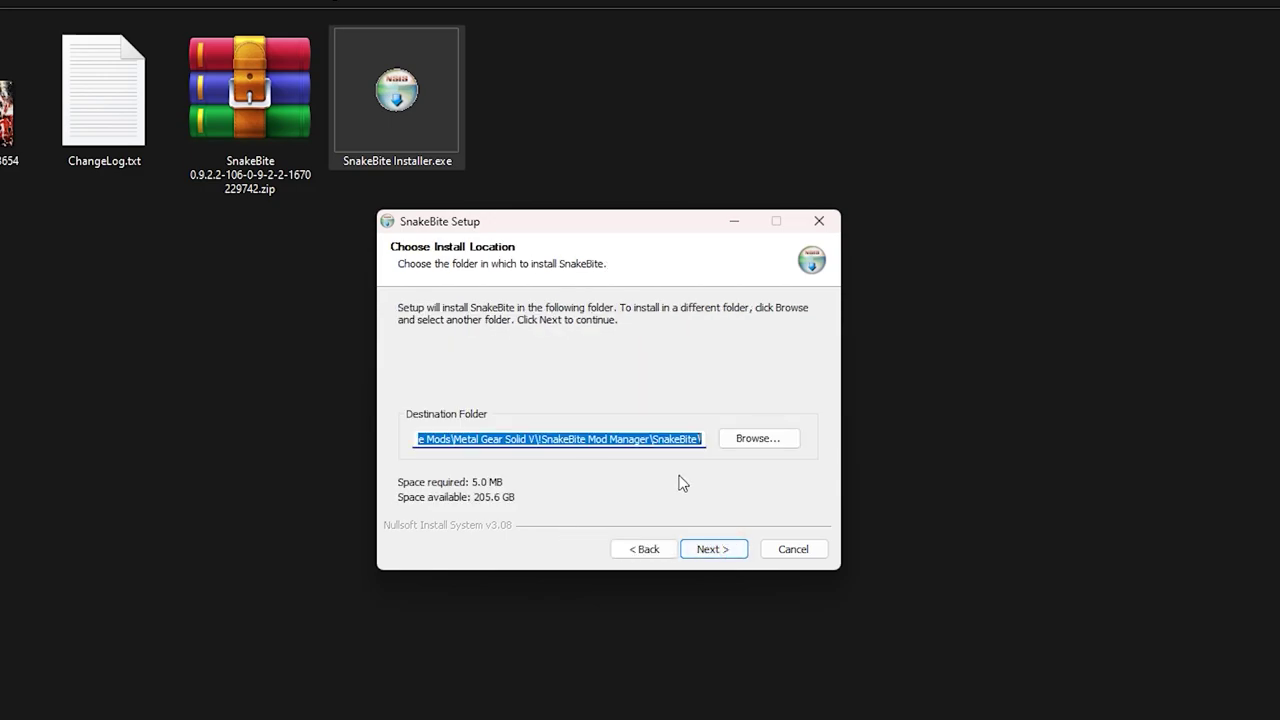
drag(688, 440, 392, 455)
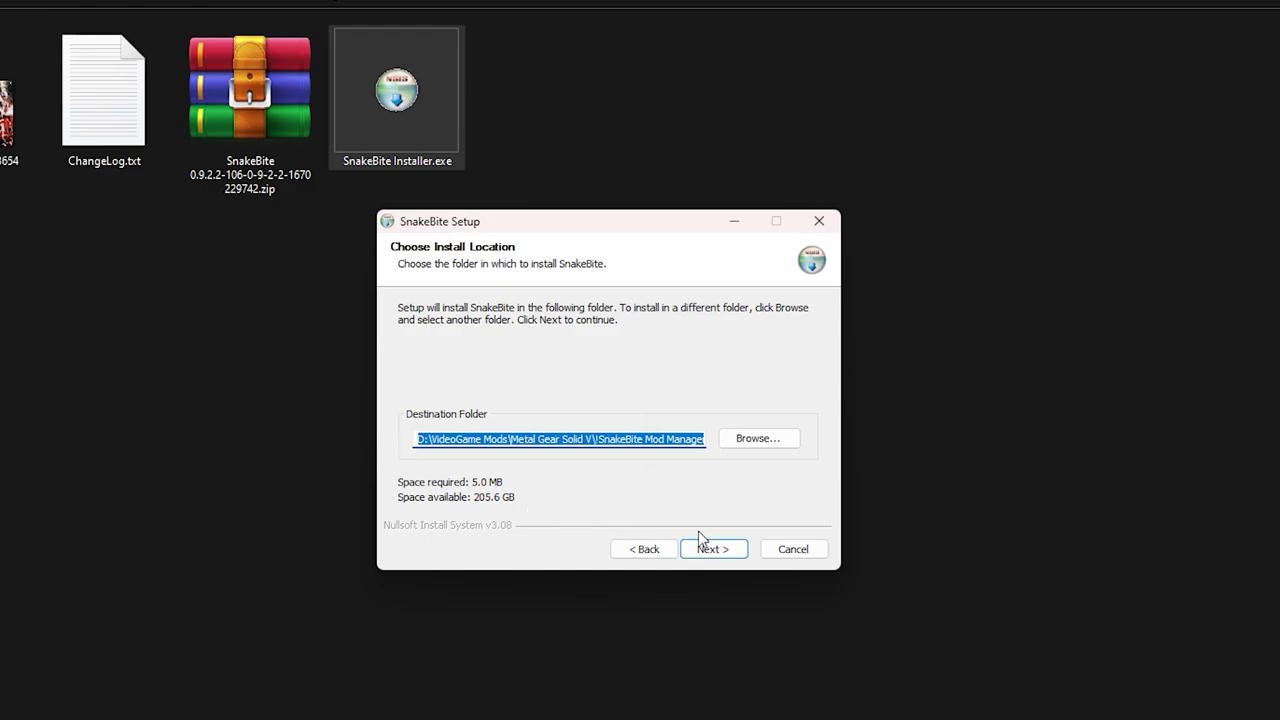
click(729, 551)
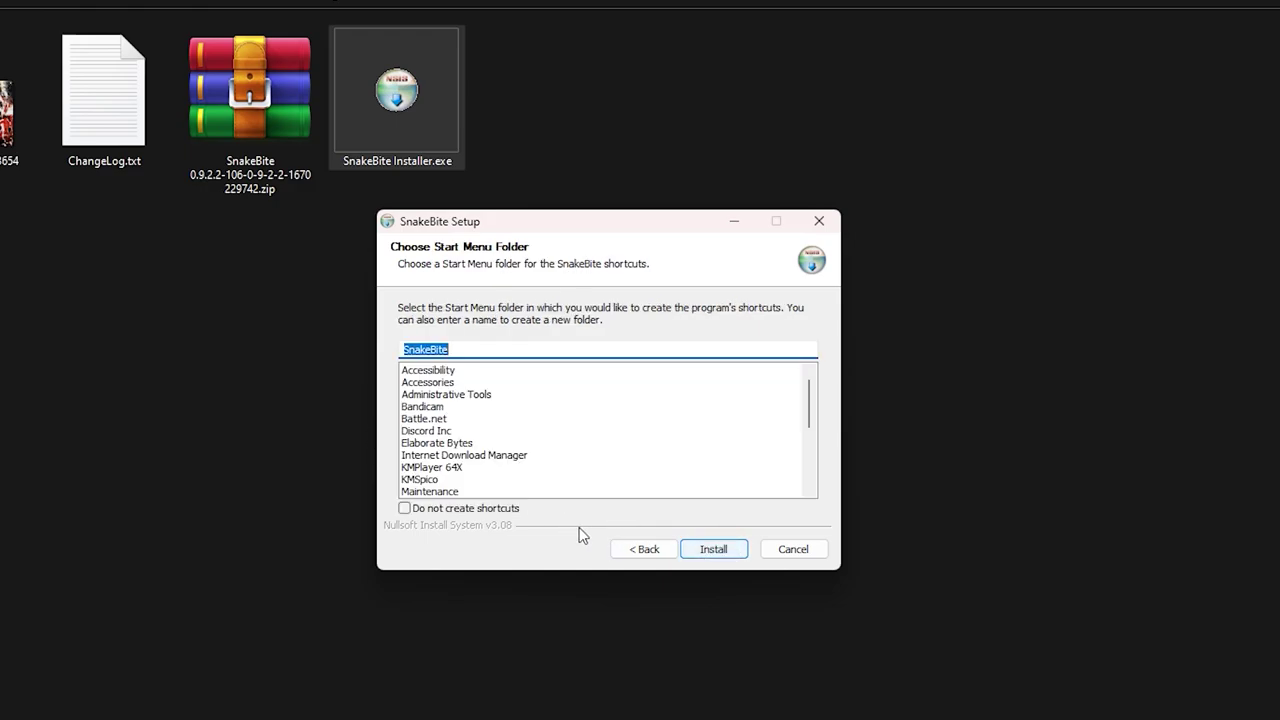
click(715, 553)
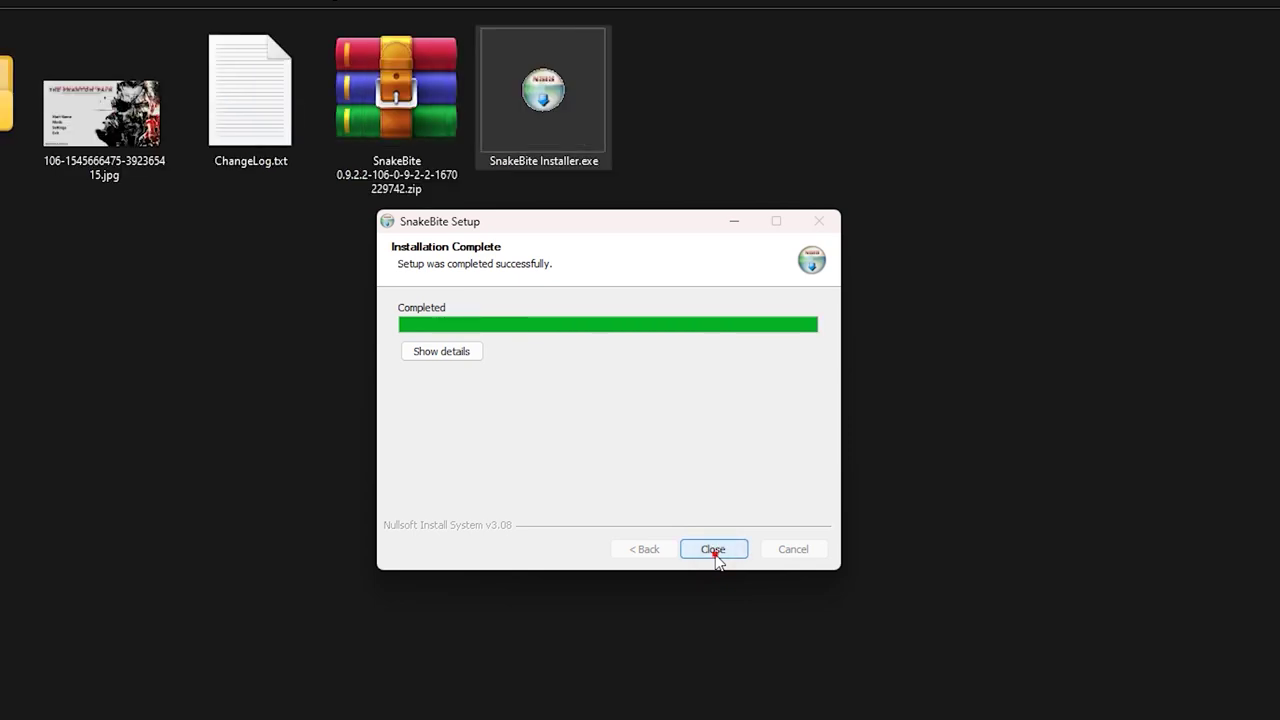
click(713, 550)
key(super+d)
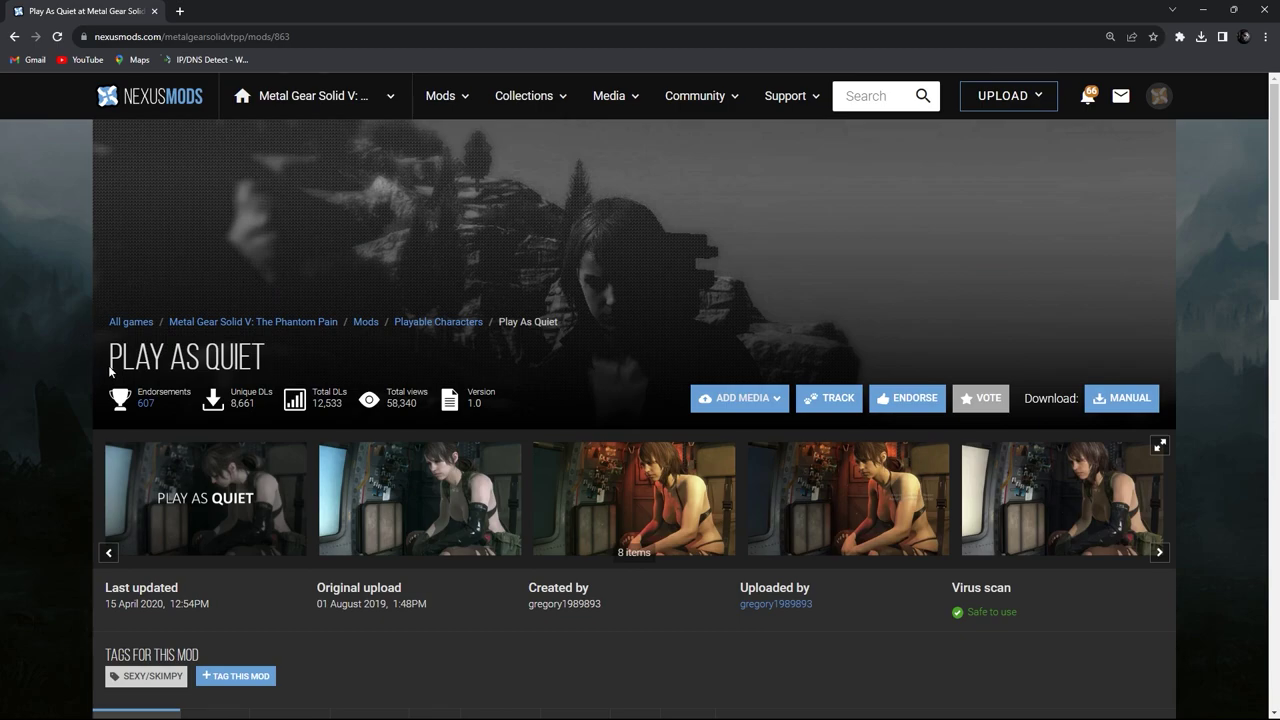
Step: Manually download the Main Files archive of the Play As Quiet mod using the slow download option
drag(108, 365, 270, 365)
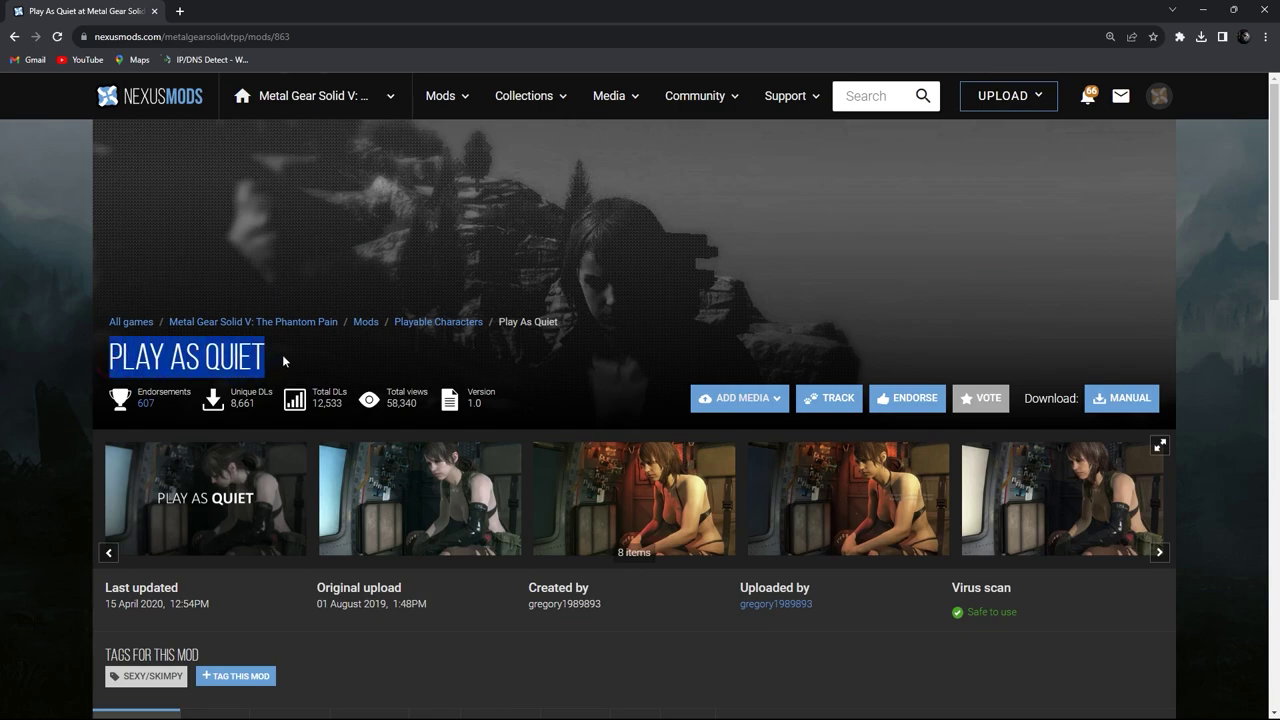
scroll(283, 357, down, 3)
click(210, 399)
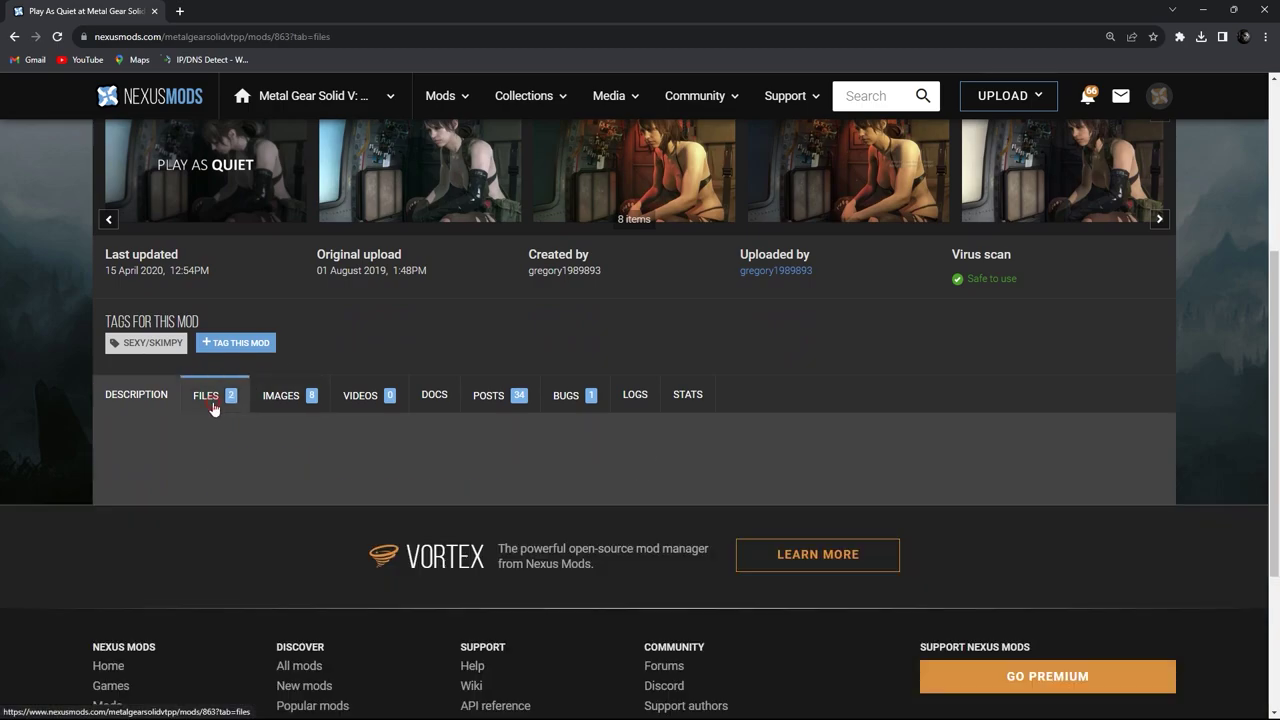
scroll(240, 440, down, 1)
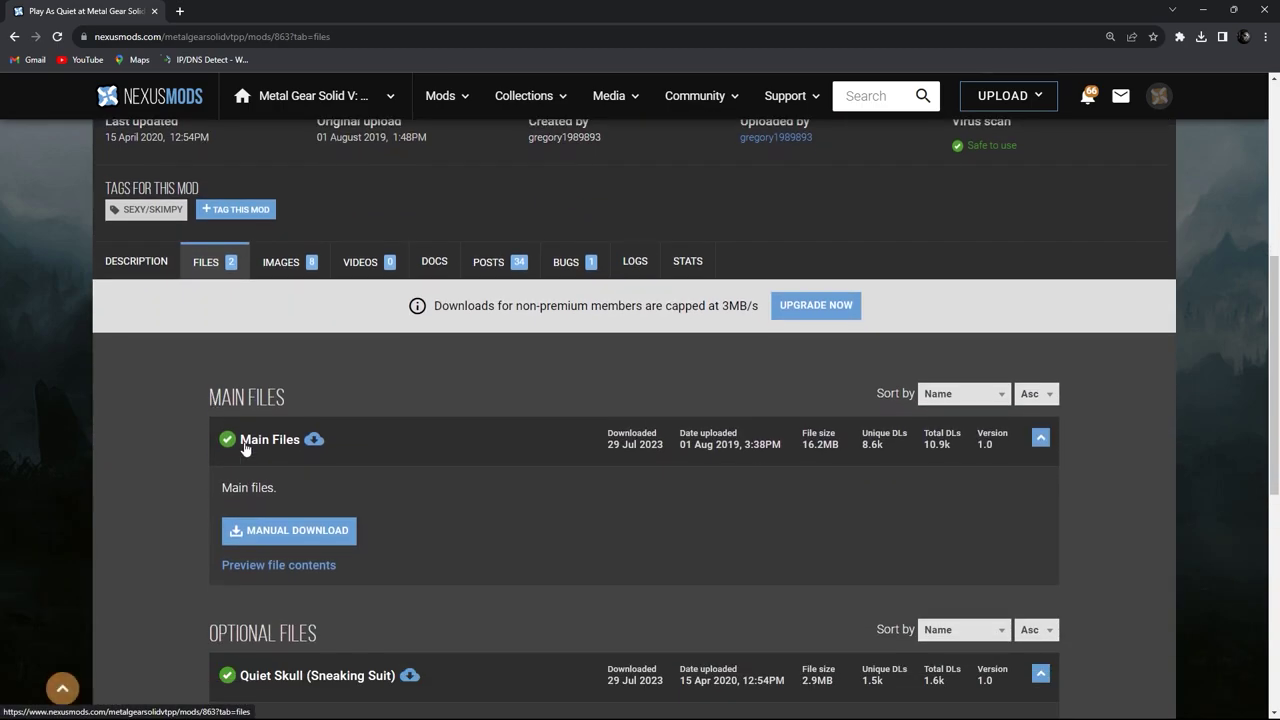
click(288, 530)
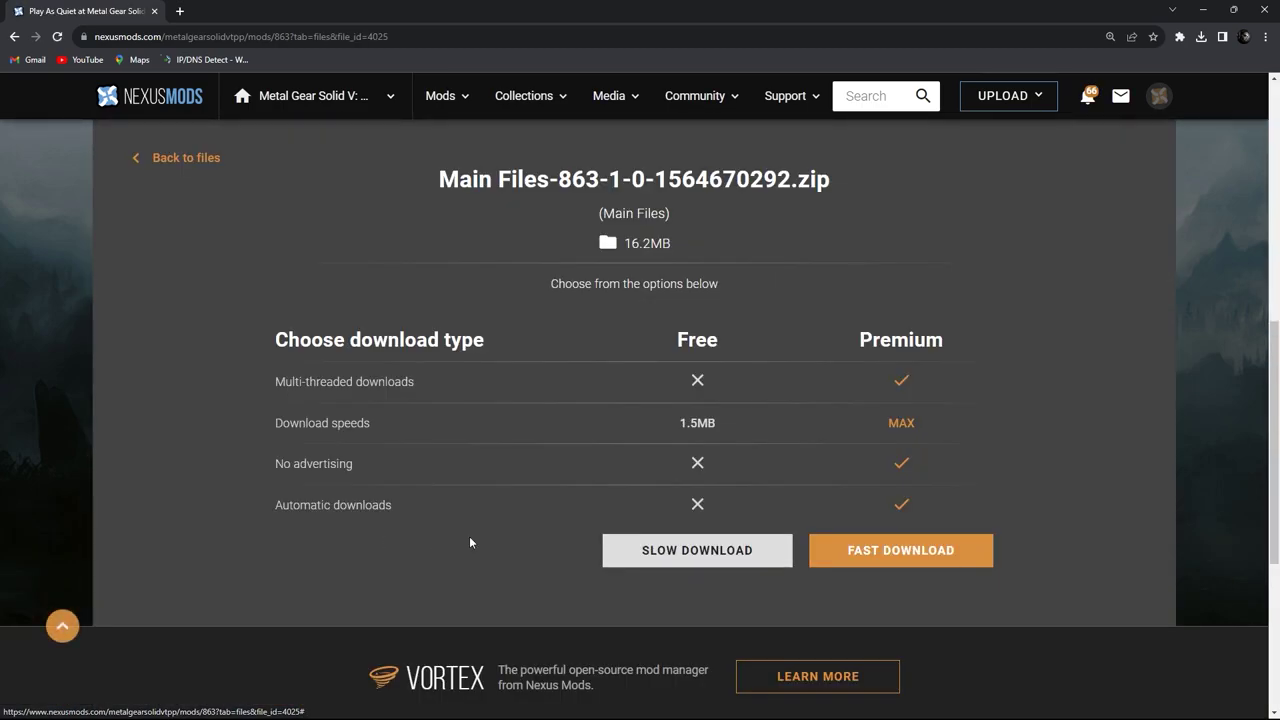
click(625, 549)
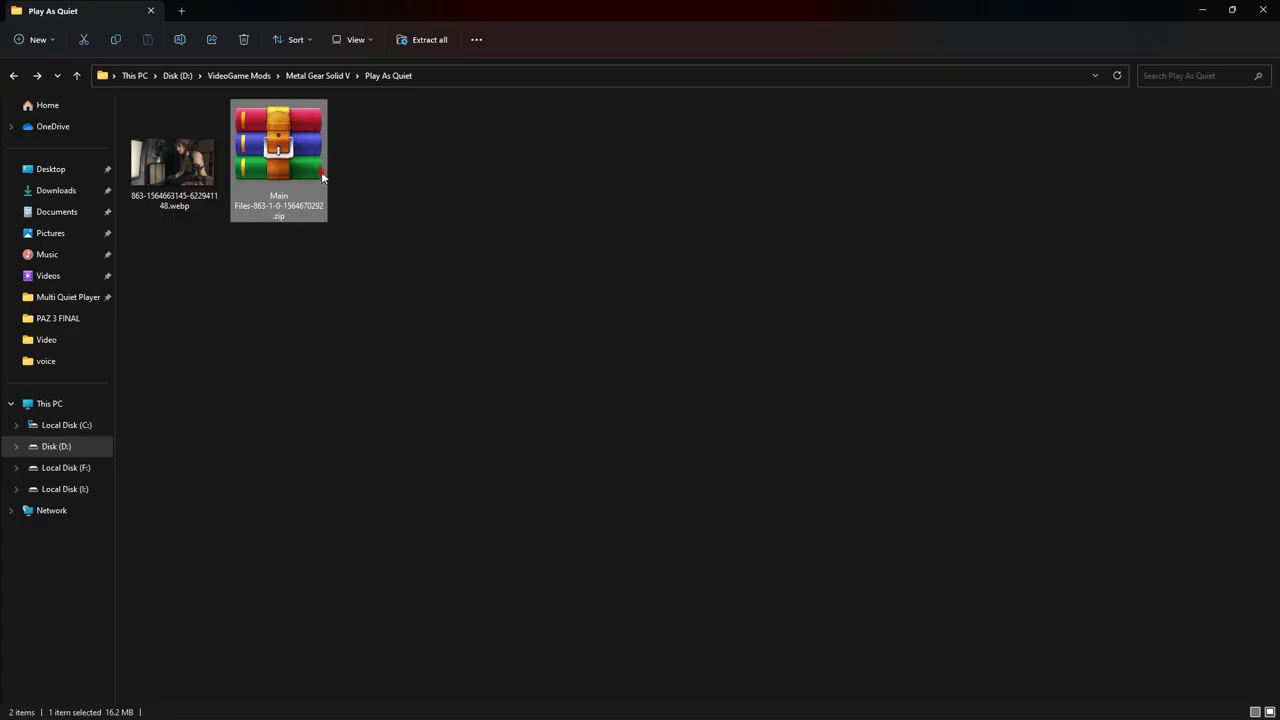
Step: Extract the Play As Quiet and Play As Quiet Plus folders and Readme.txt from the Main Files archive into the Play As Quiet folder
double_click(321, 171)
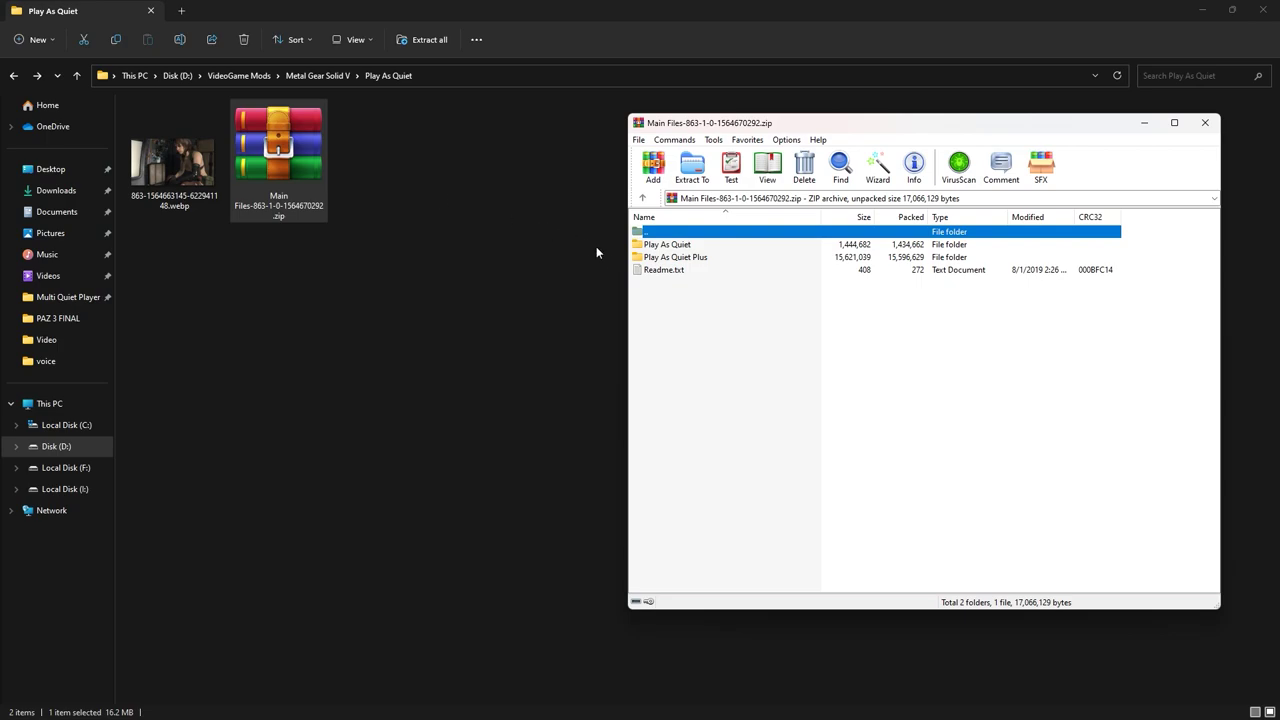
drag(657, 286, 578, 262)
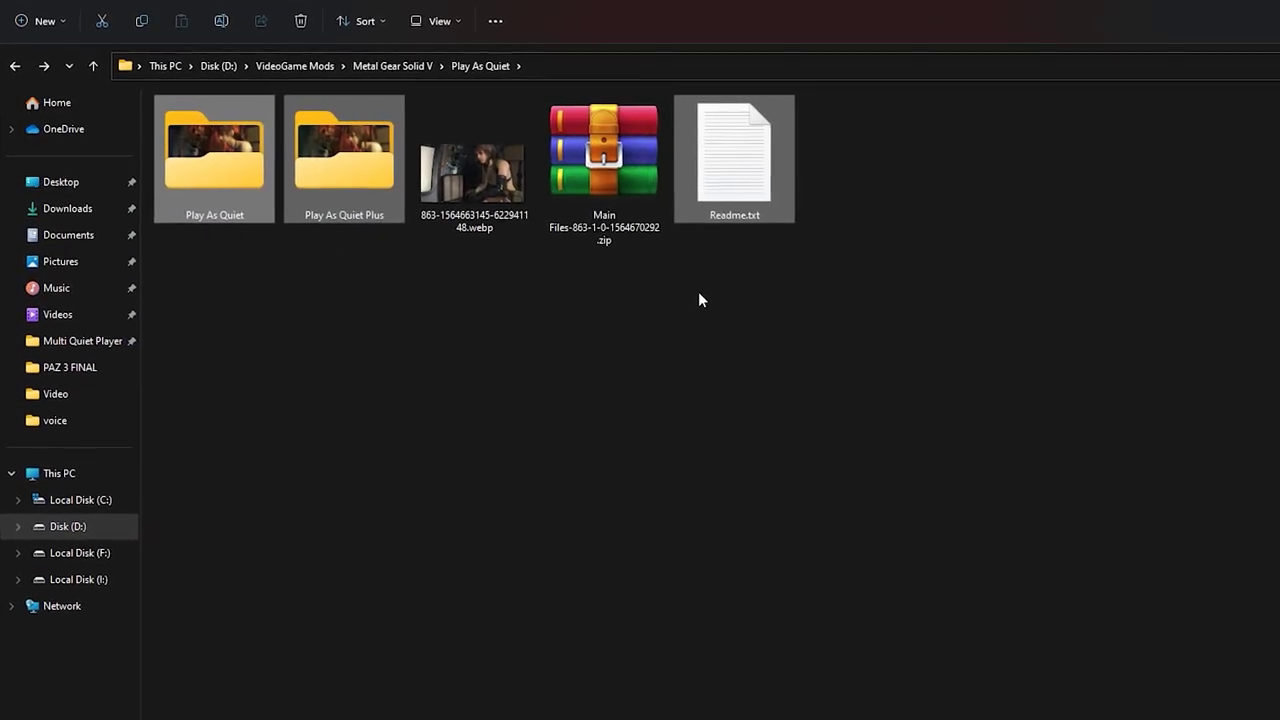
click(702, 300)
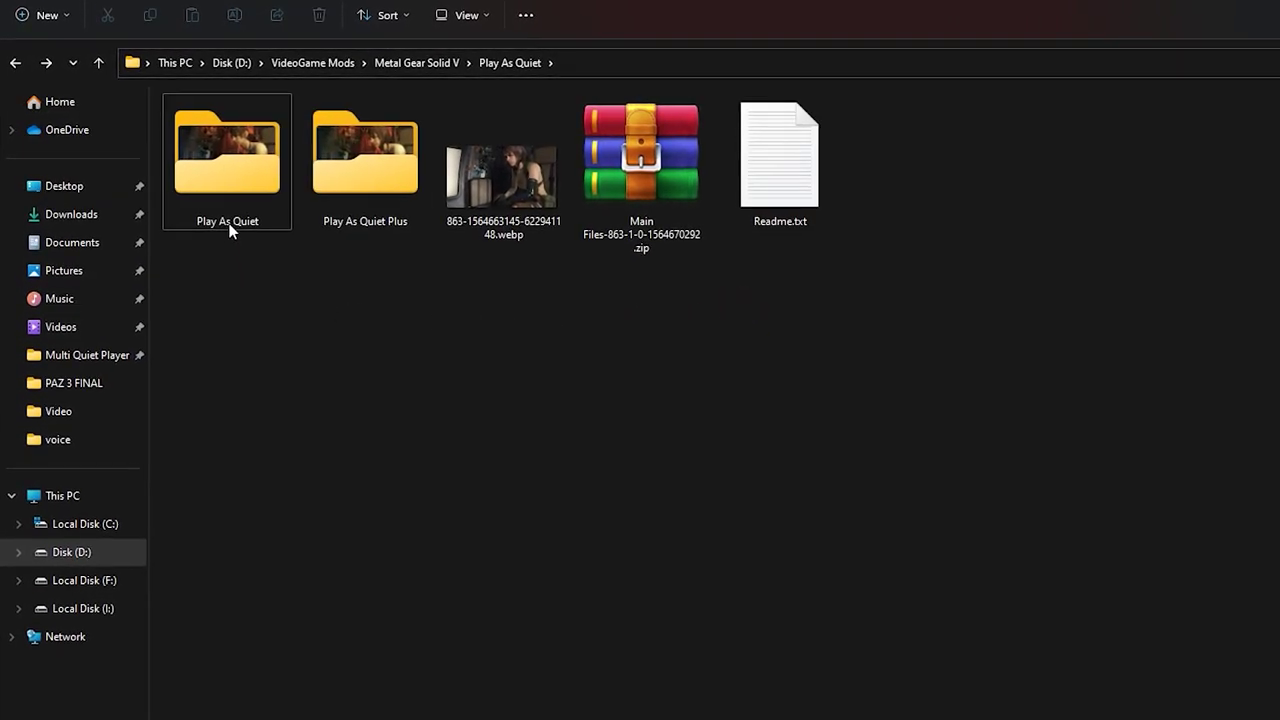
Step: Look through the .mgsv mod files in the Play As Quiet and Play As Quiet Plus folders
double_click(231, 198)
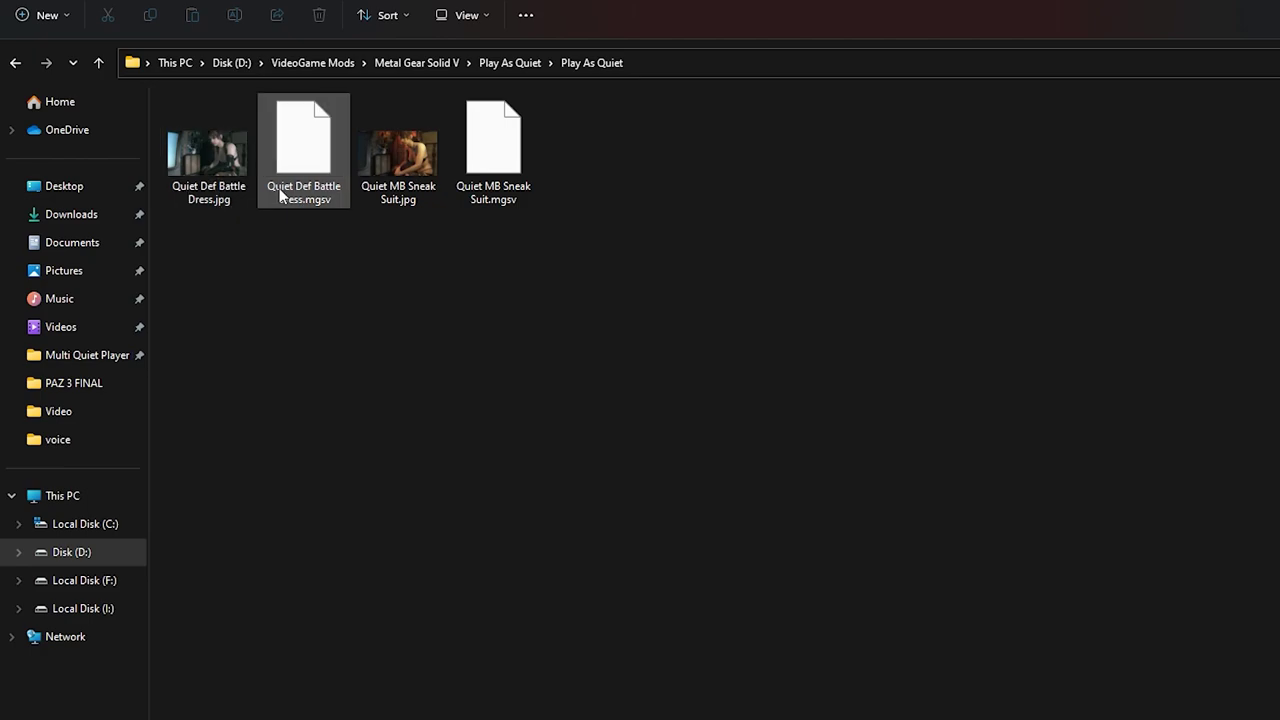
click(281, 195)
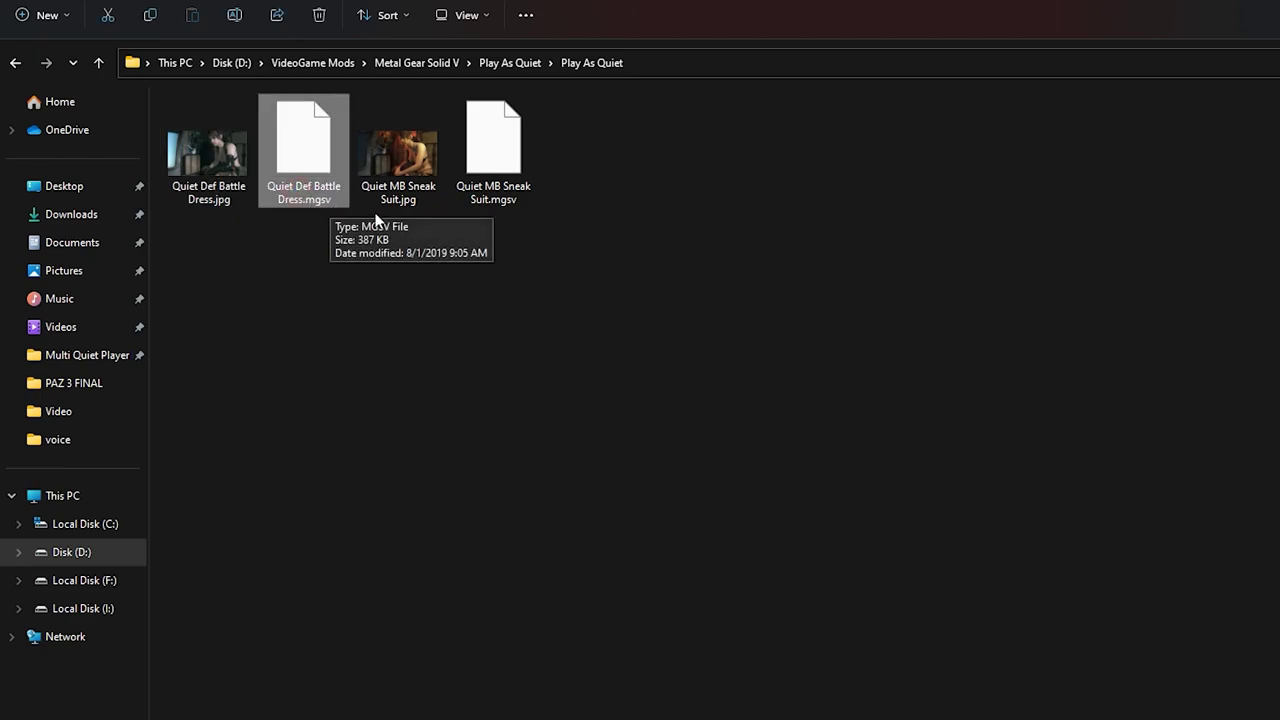
click(520, 204)
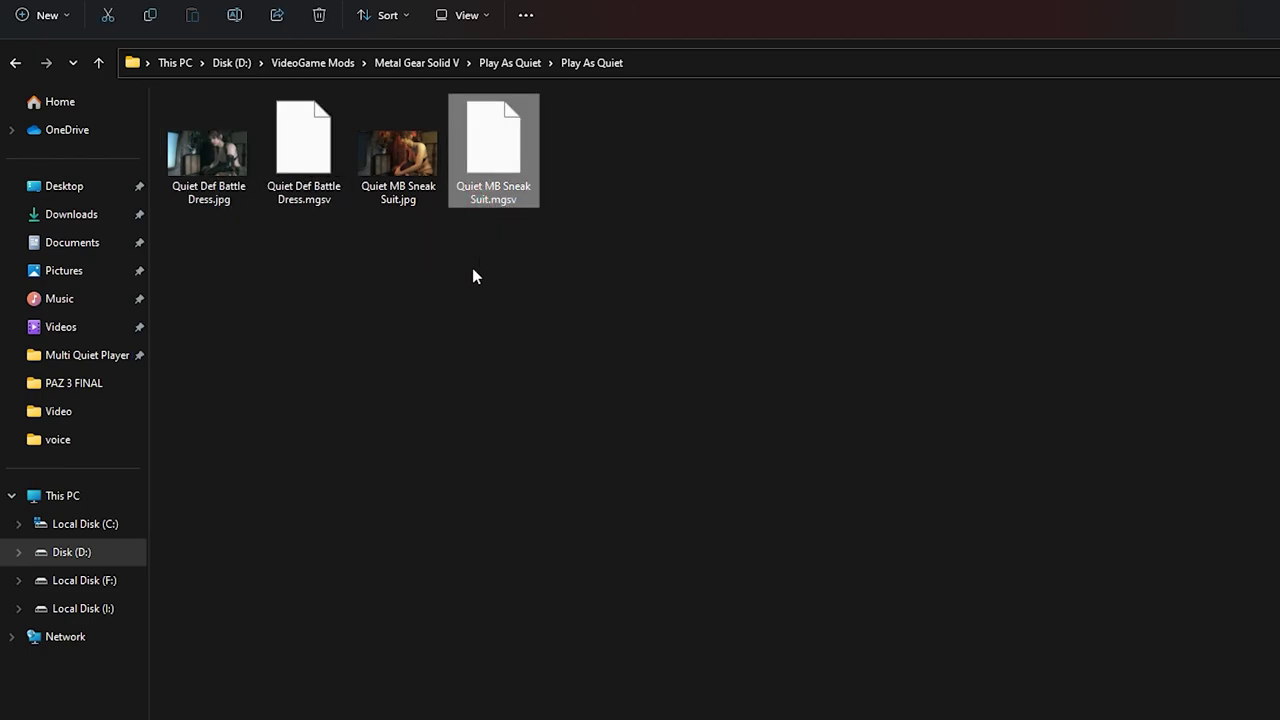
key(alt+Up)
double_click(399, 211)
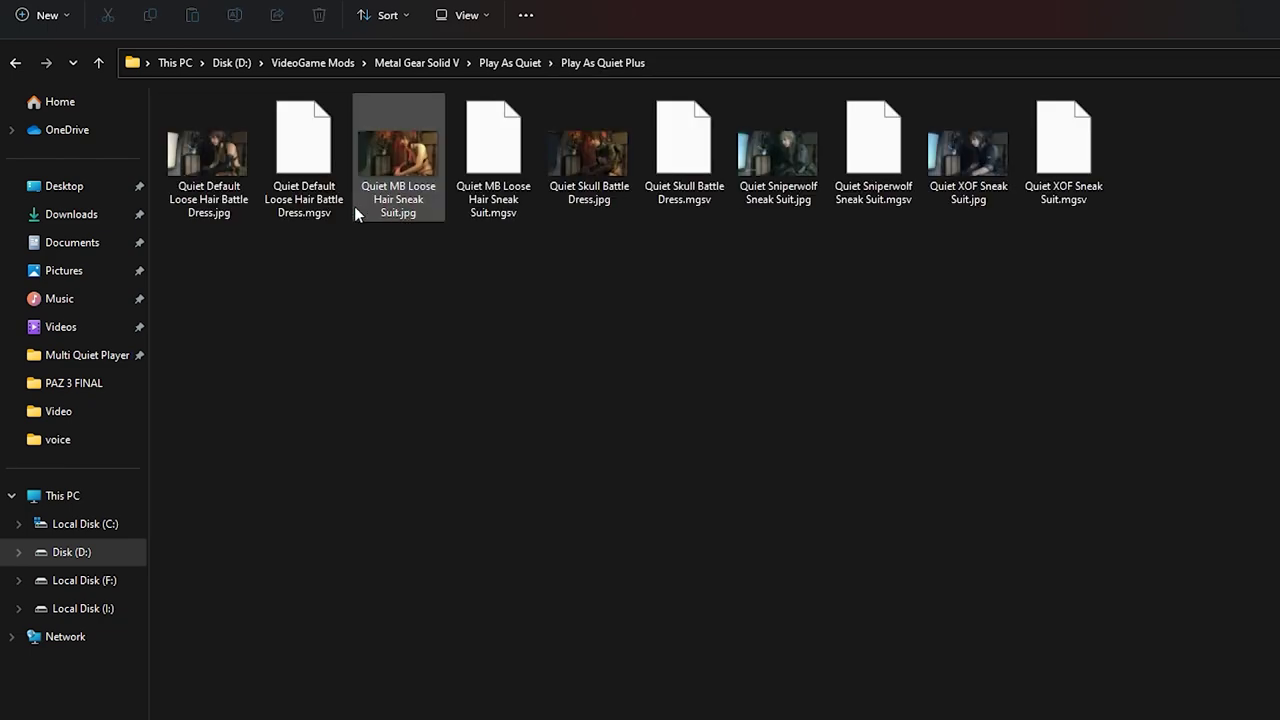
click(474, 198)
click(662, 190)
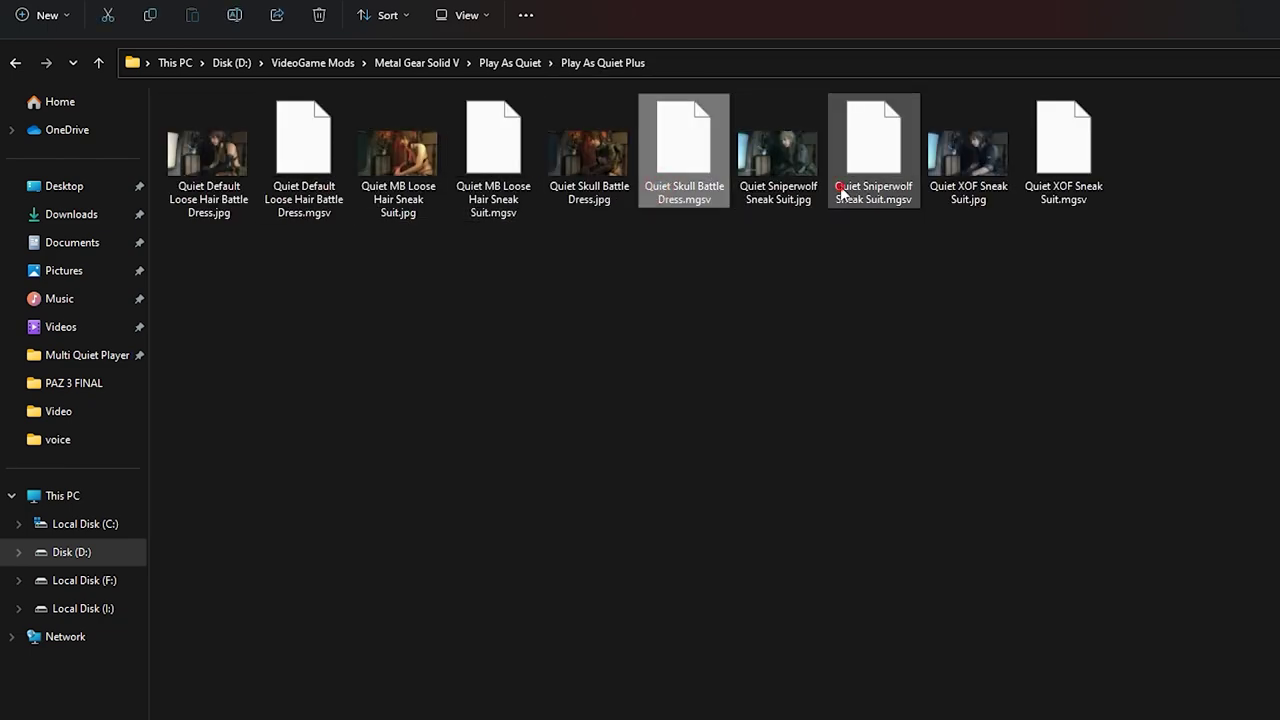
click(845, 195)
click(1036, 190)
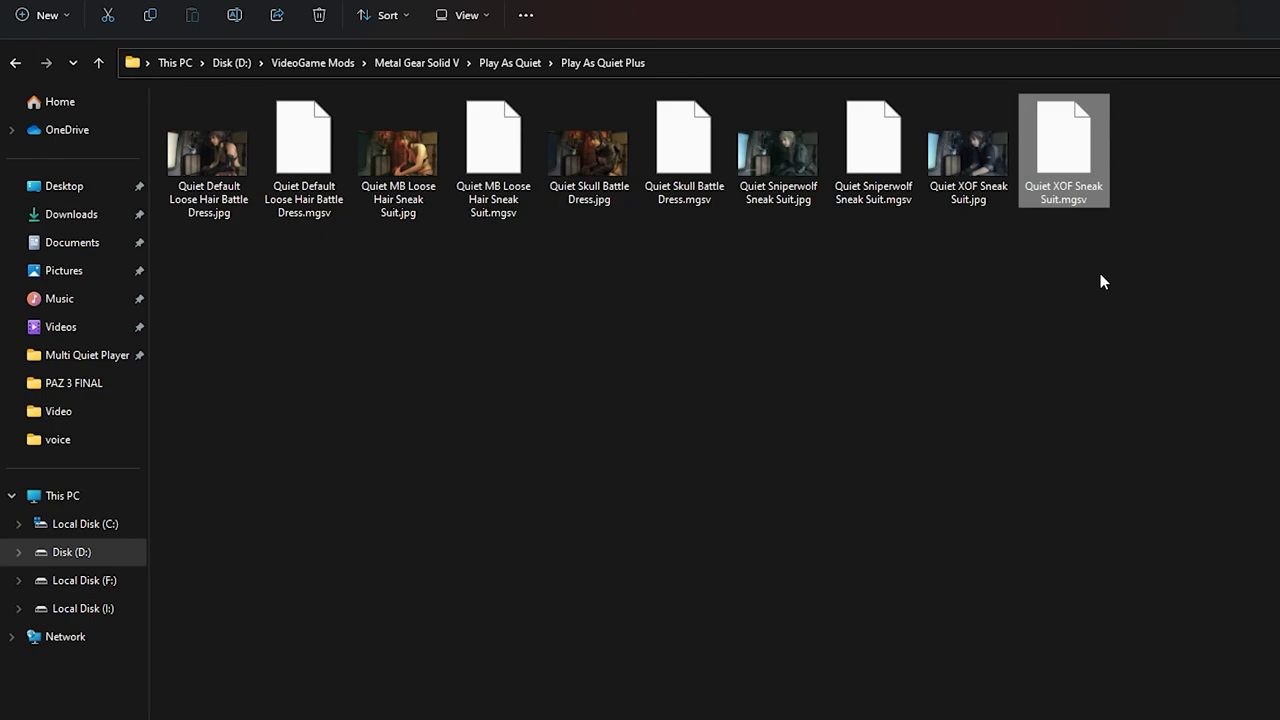
Step: Launch SnakeBite from the desktop and set the game installation directory by choosing mgsvtpp.exe in F:\Metal Gear Solid V - The Phantom Pain
key(super+d)
double_click(228, 20)
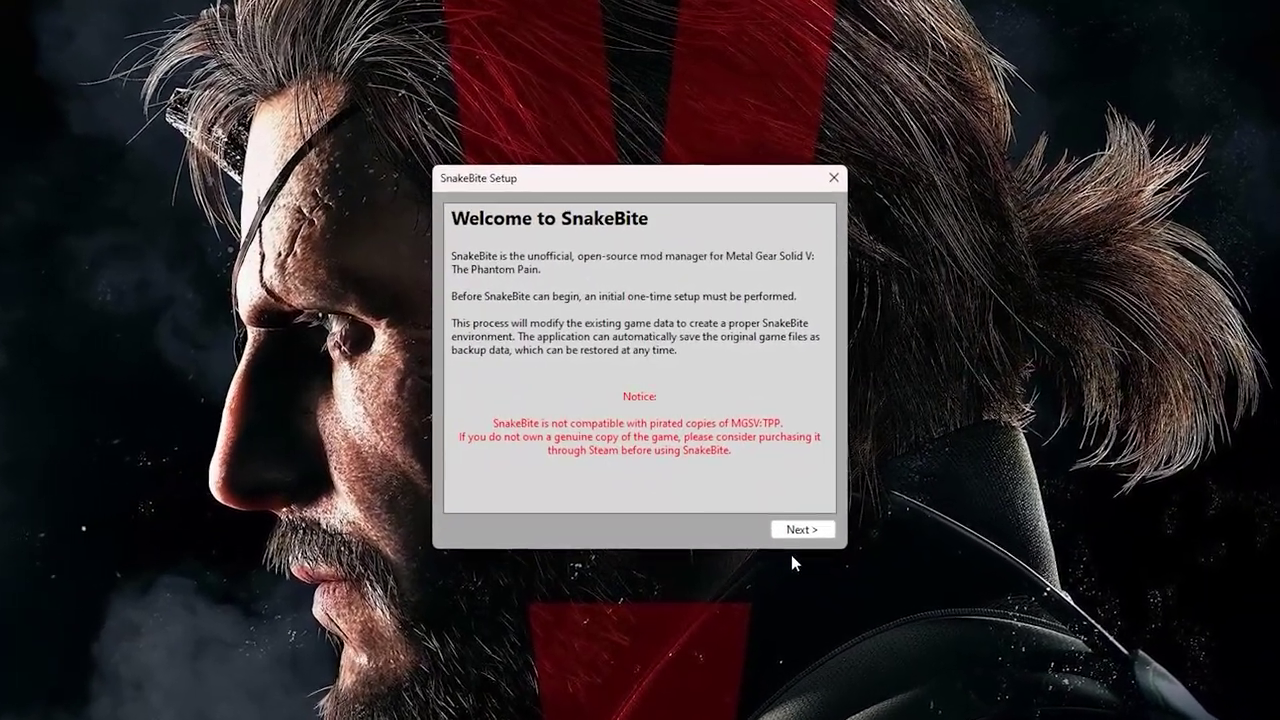
click(797, 529)
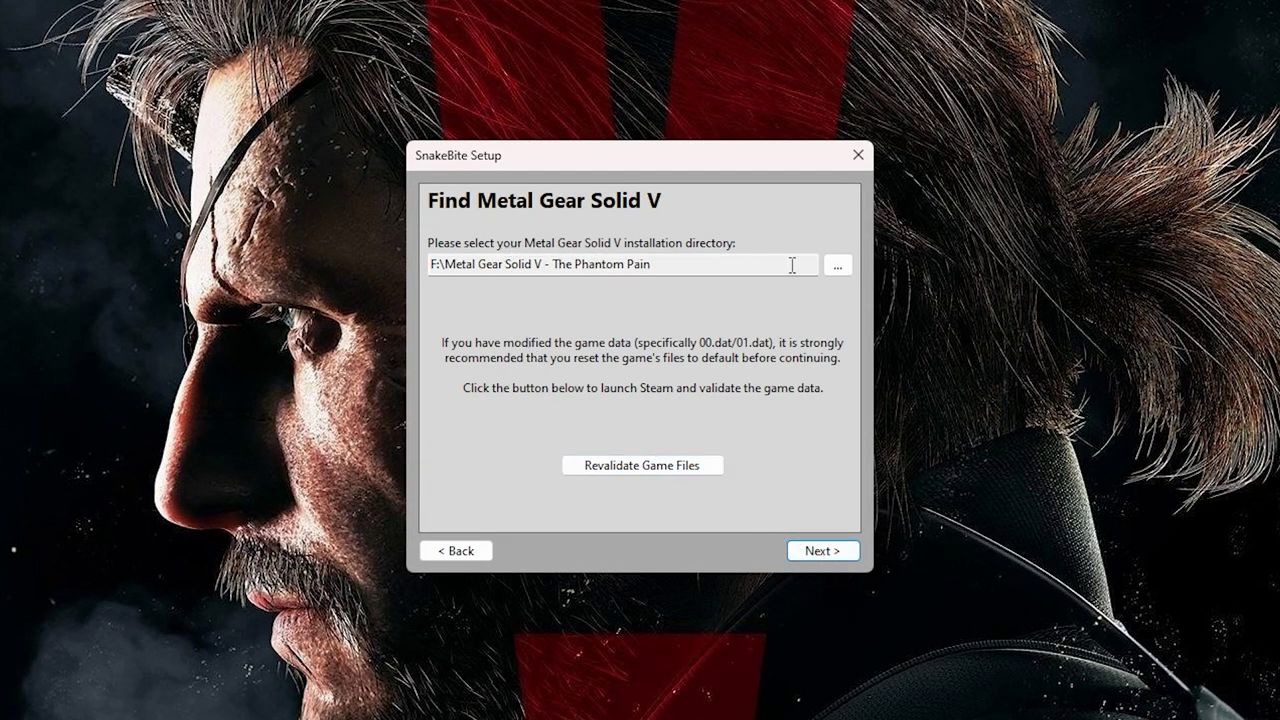
click(837, 265)
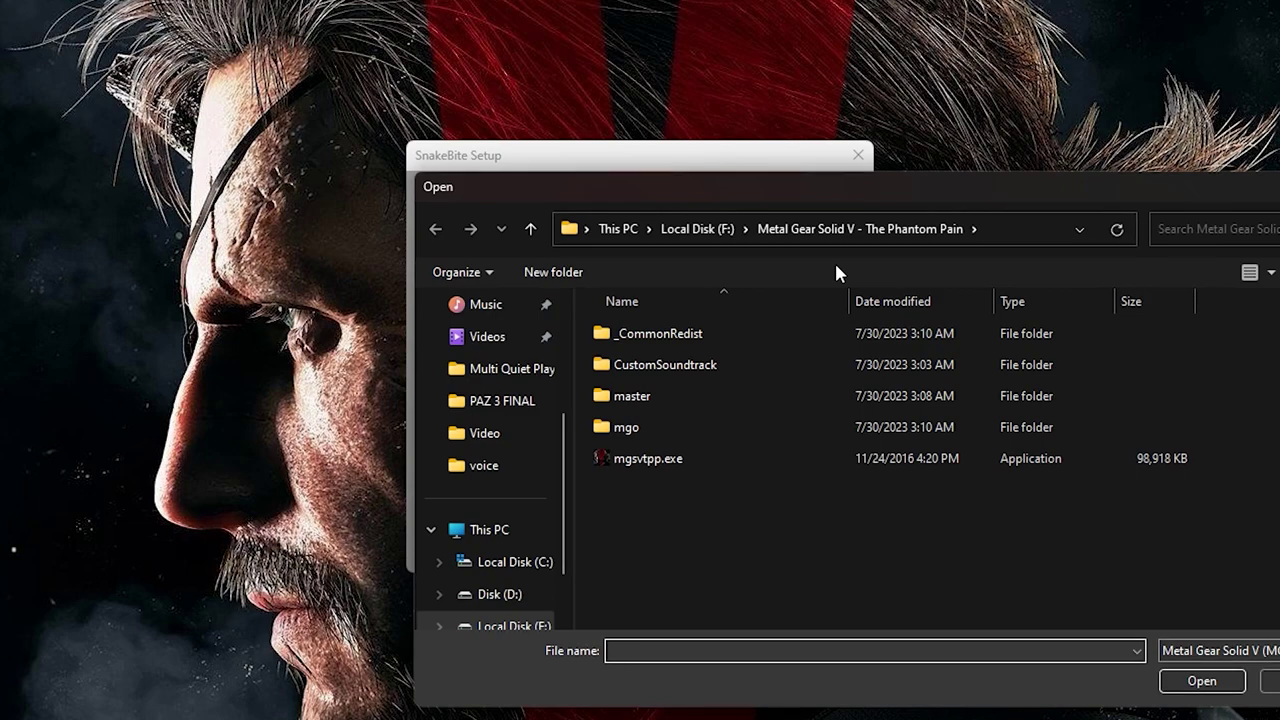
click(763, 523)
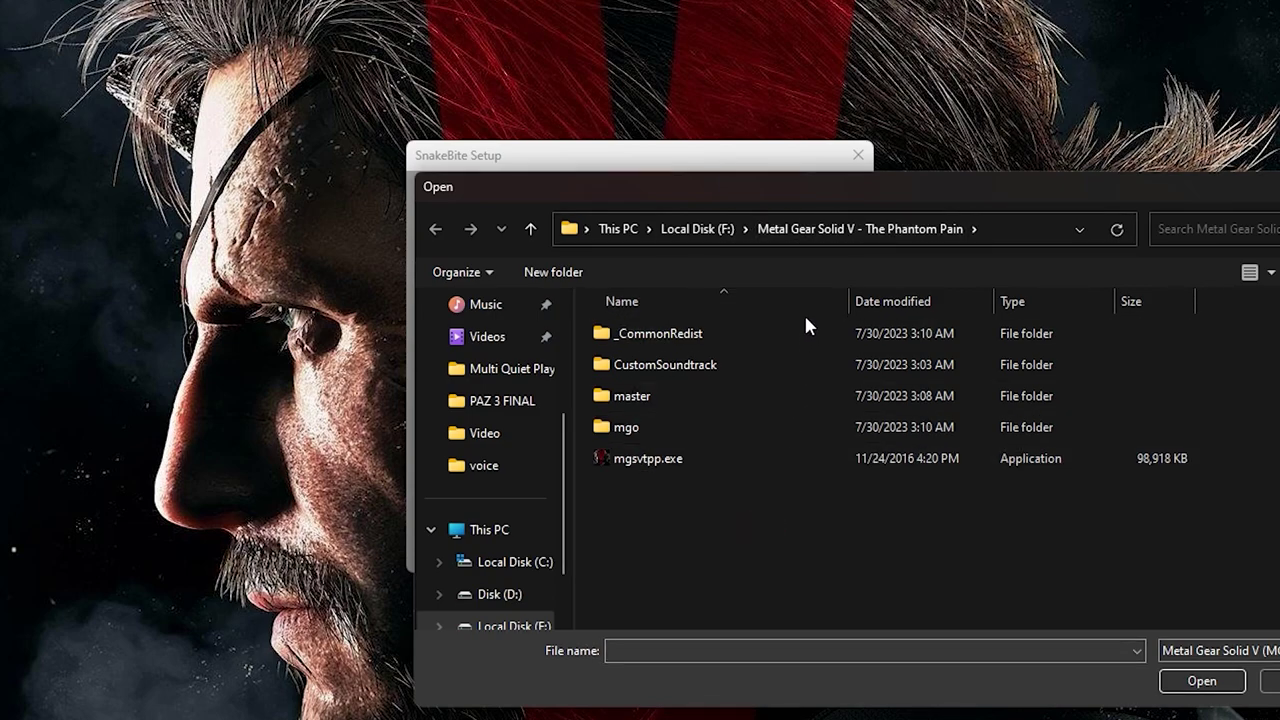
click(678, 467)
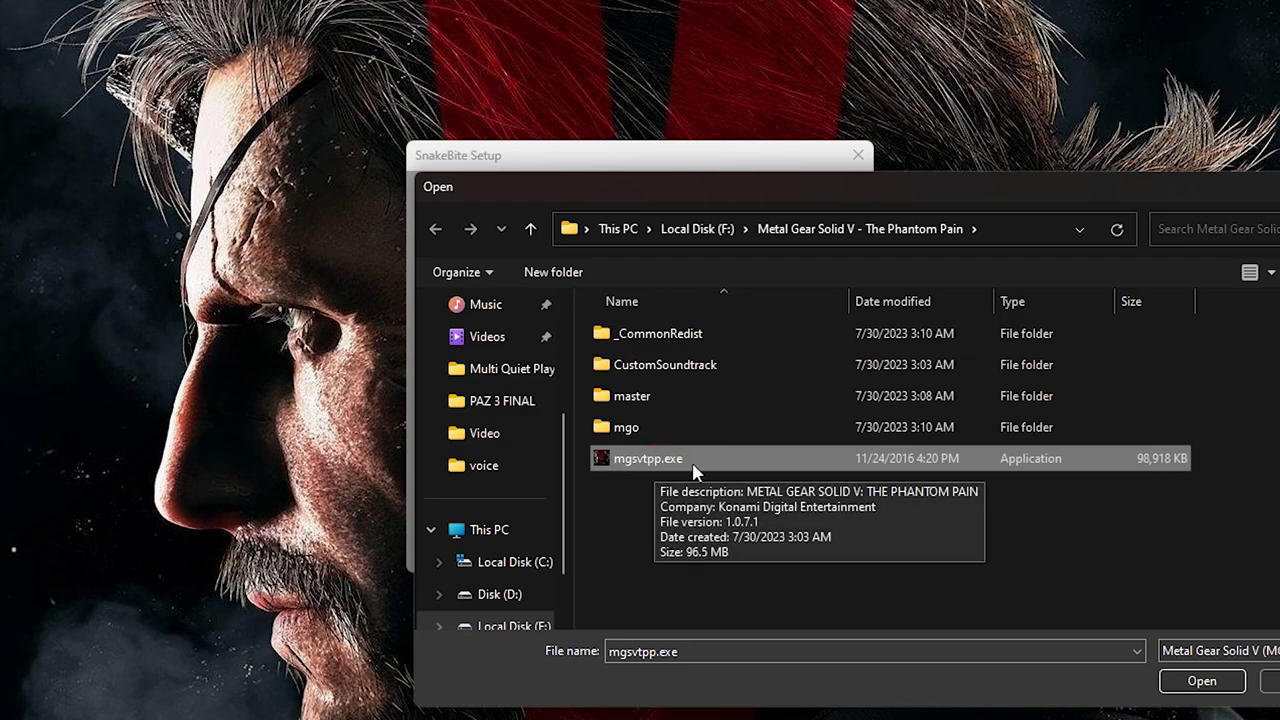
click(1185, 690)
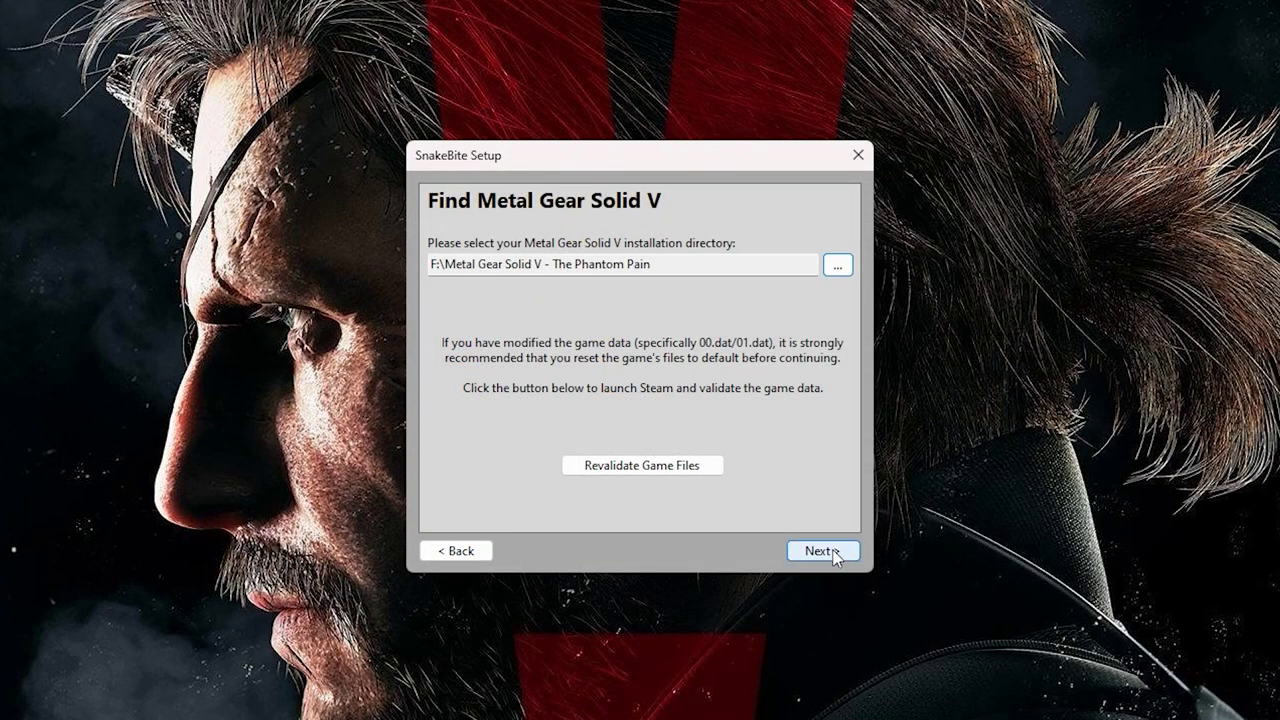
click(822, 552)
Step: Back up the existing game data despite the unexpected file sizes, and continue through the archive migration to finish the SnakeBite setup
click(824, 551)
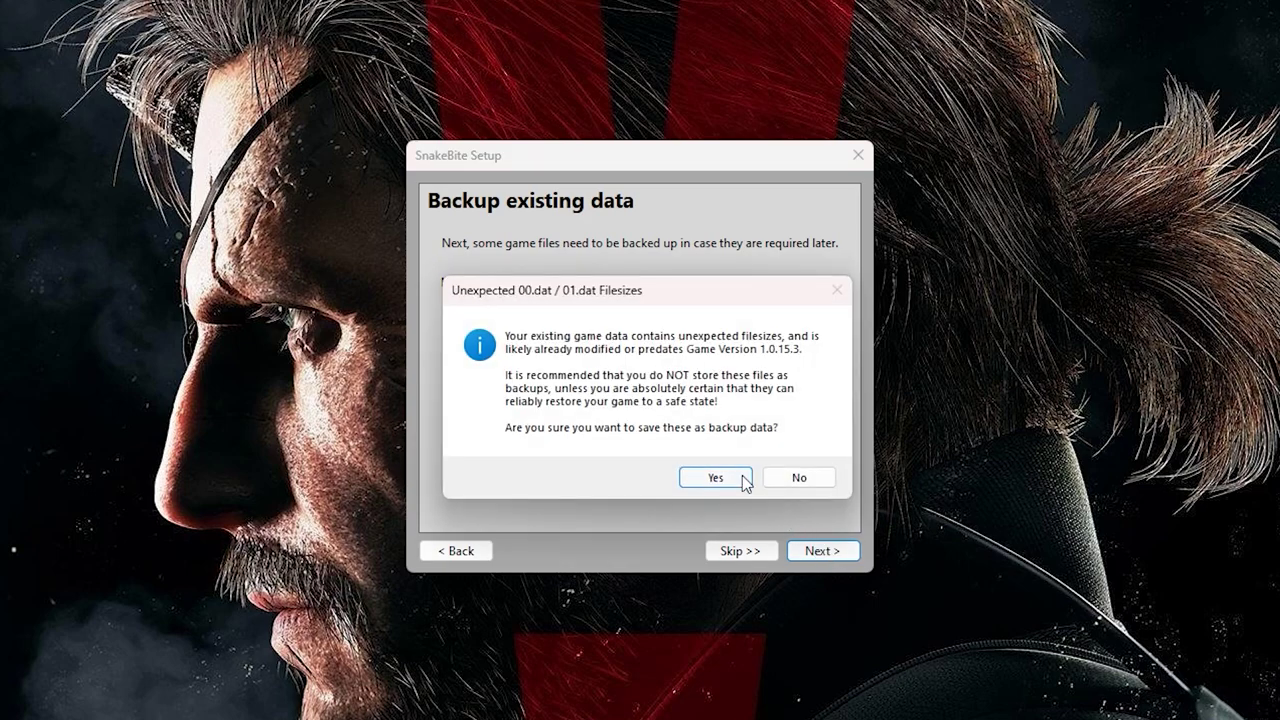
click(716, 478)
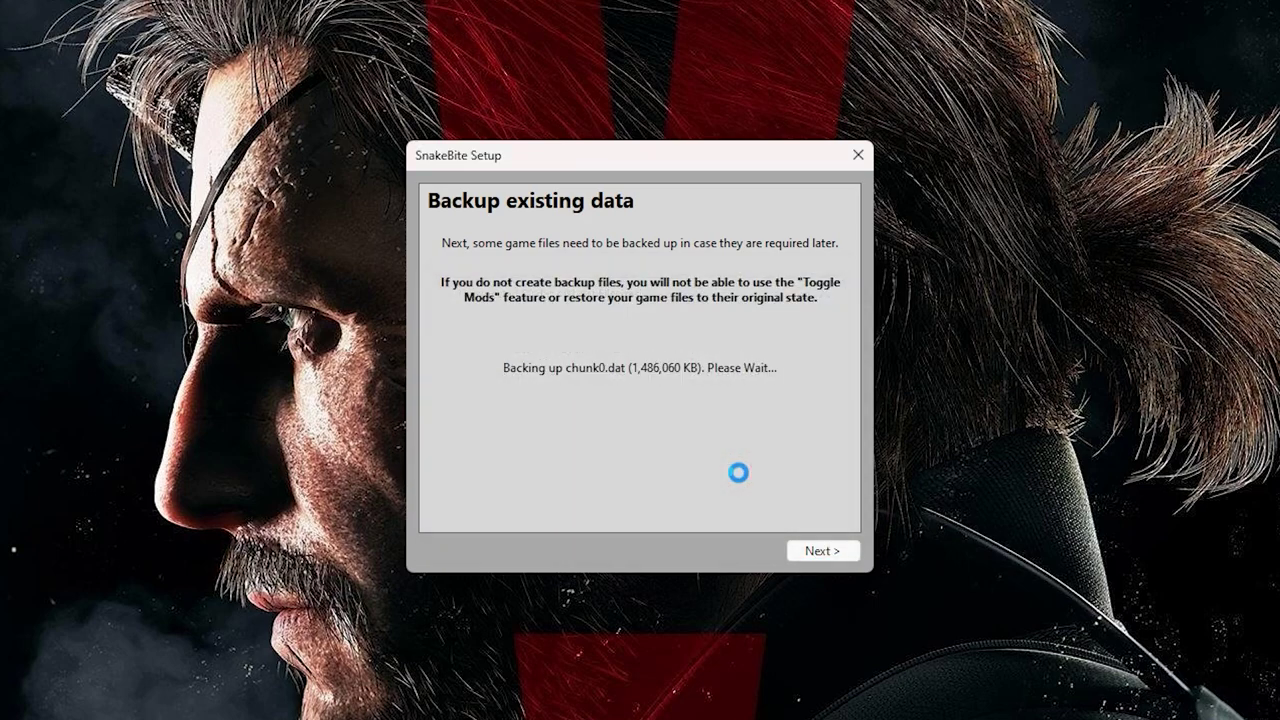
click(808, 551)
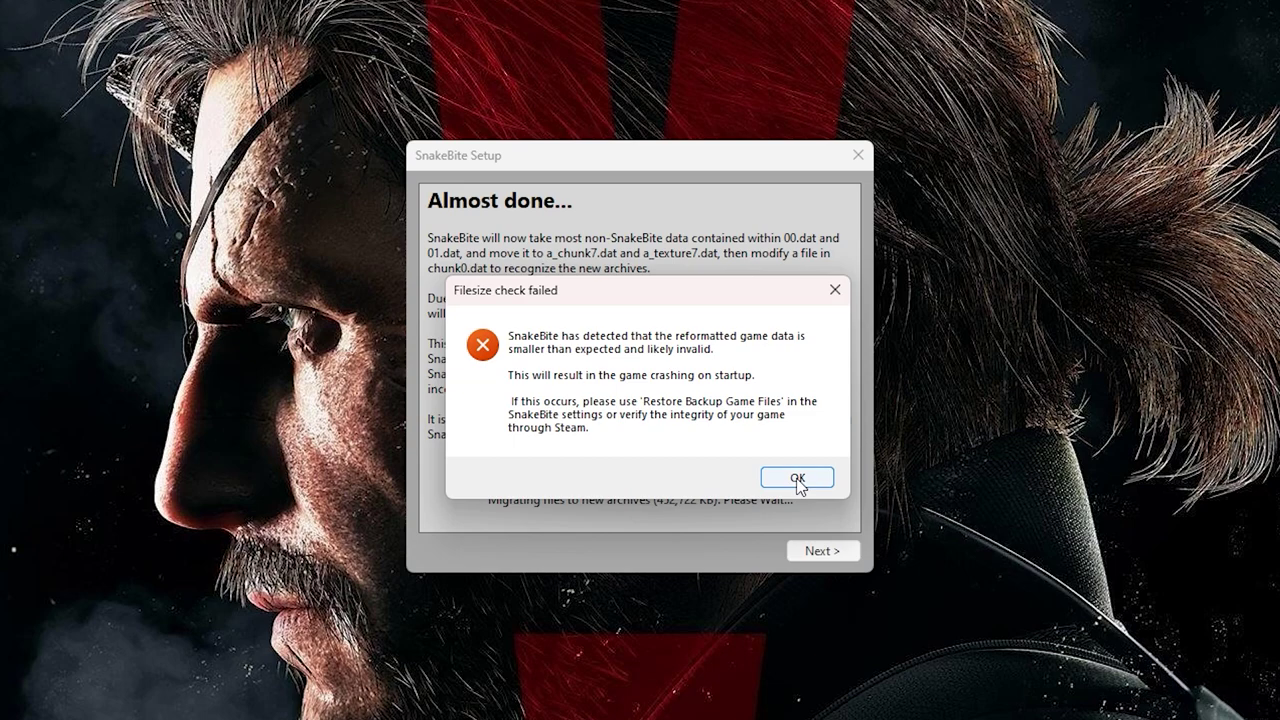
click(797, 479)
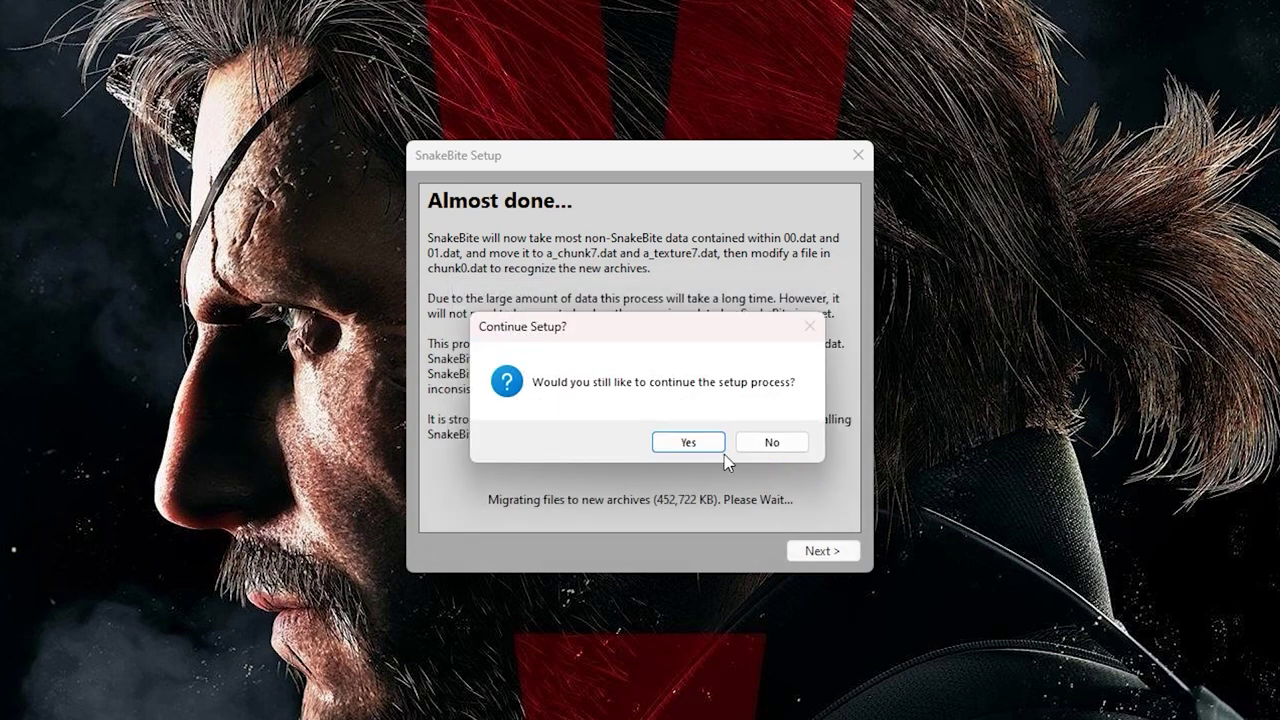
click(696, 444)
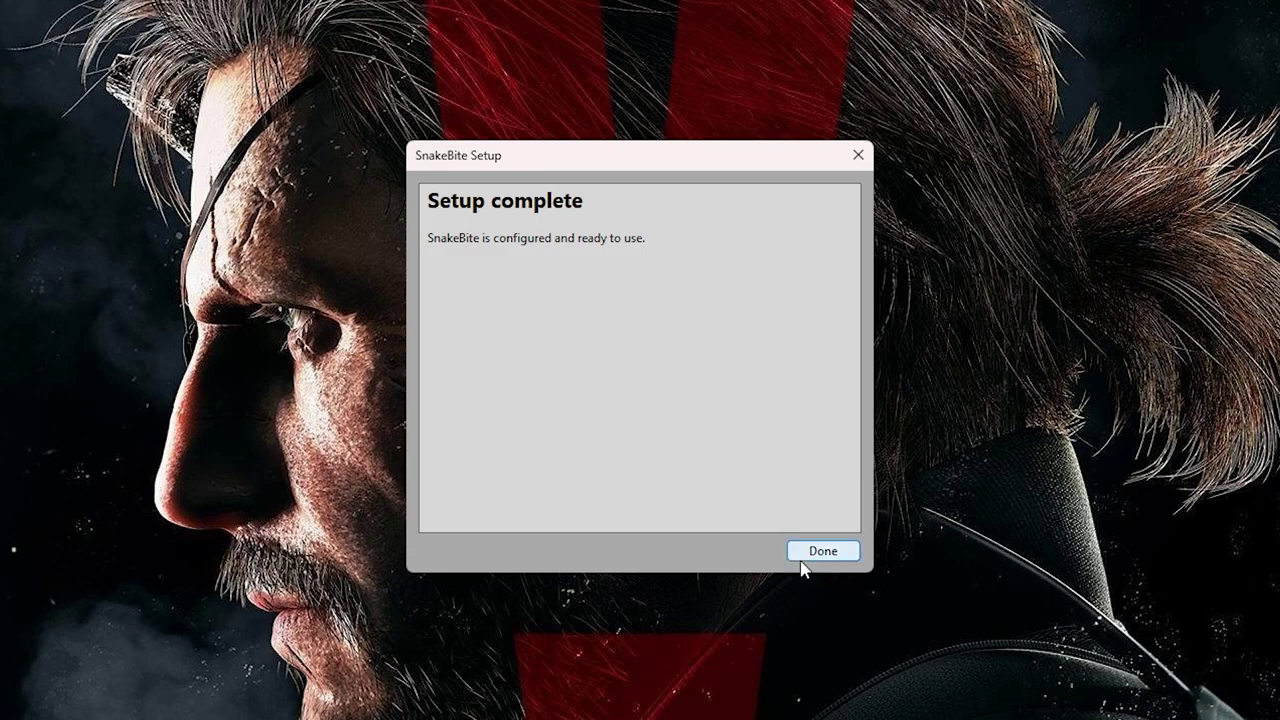
click(846, 552)
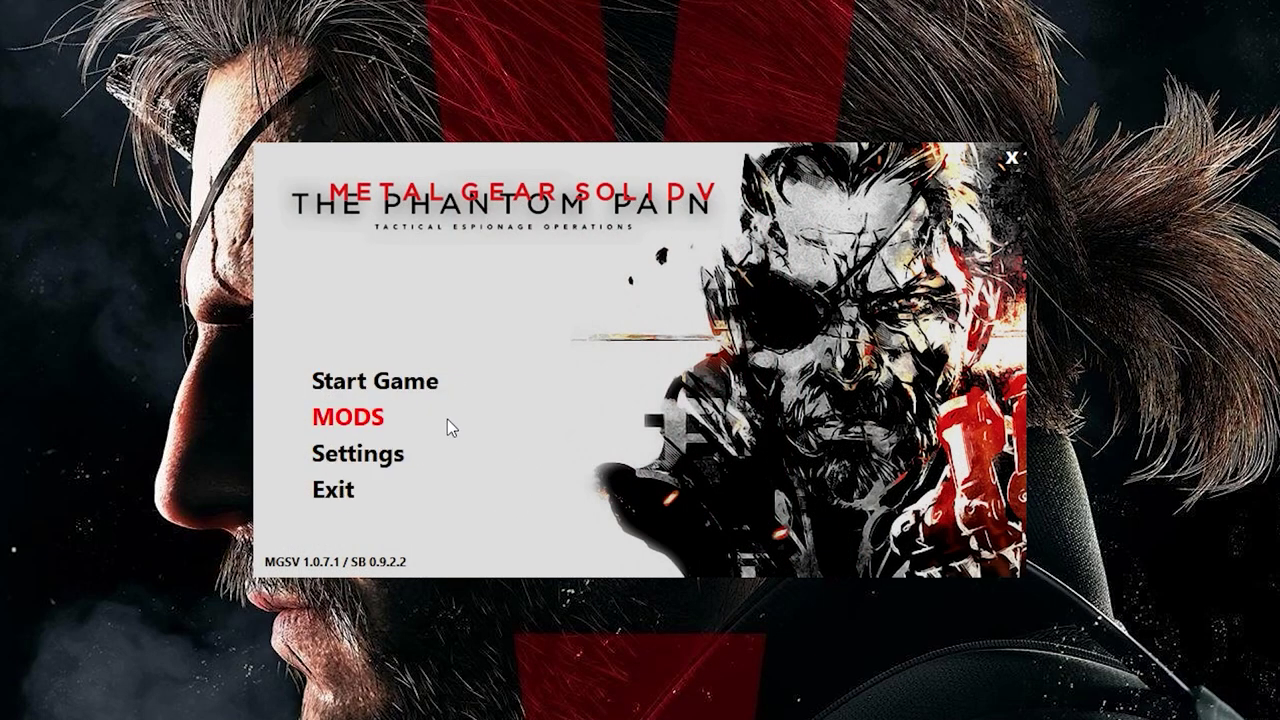
Step: Install Quiet Def Battle Dress.mgsv and Quiet MB Sneak Suit.mgsv from the inner Play As Quiet folder as mods, and launch the game
click(372, 420)
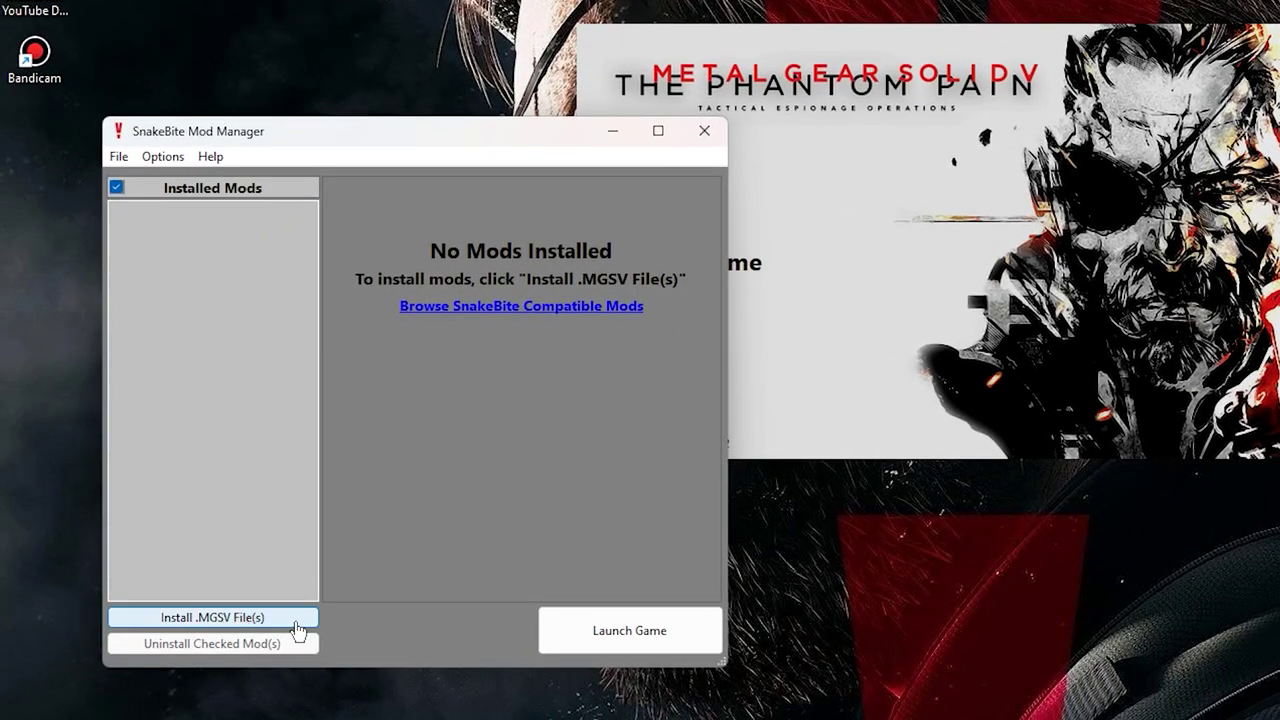
click(212, 617)
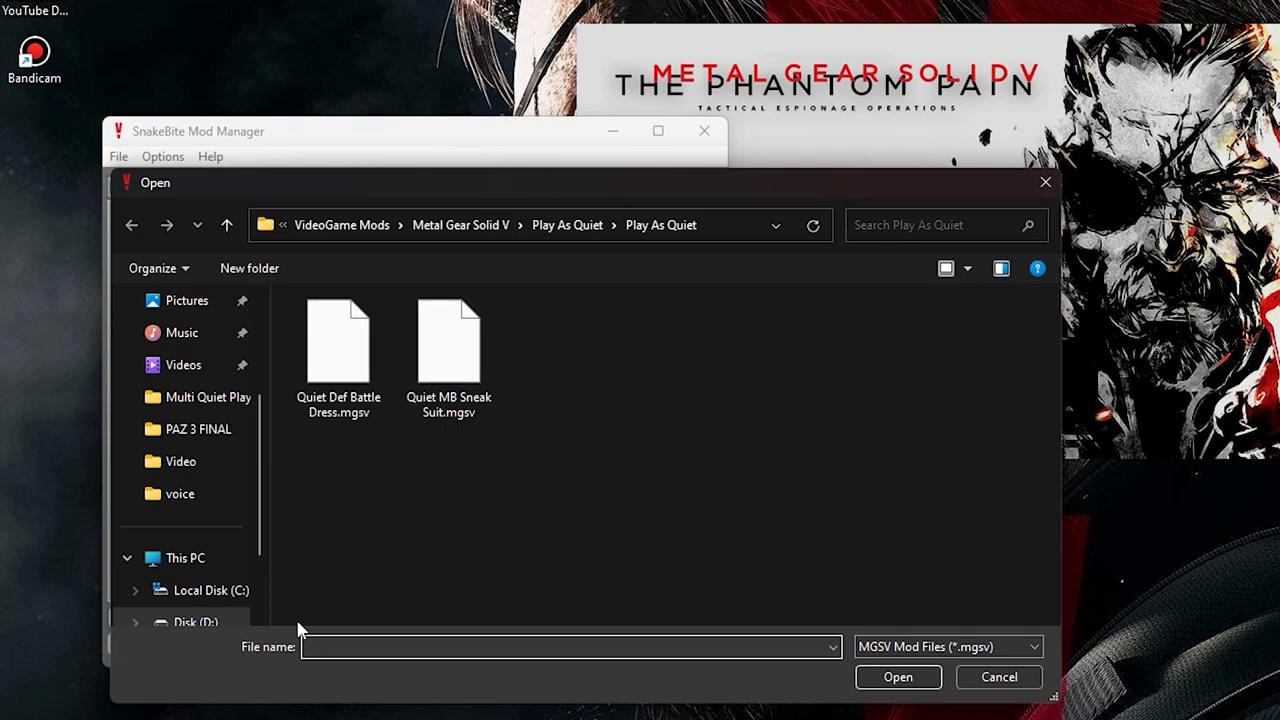
drag(465, 530, 392, 436)
click(567, 225)
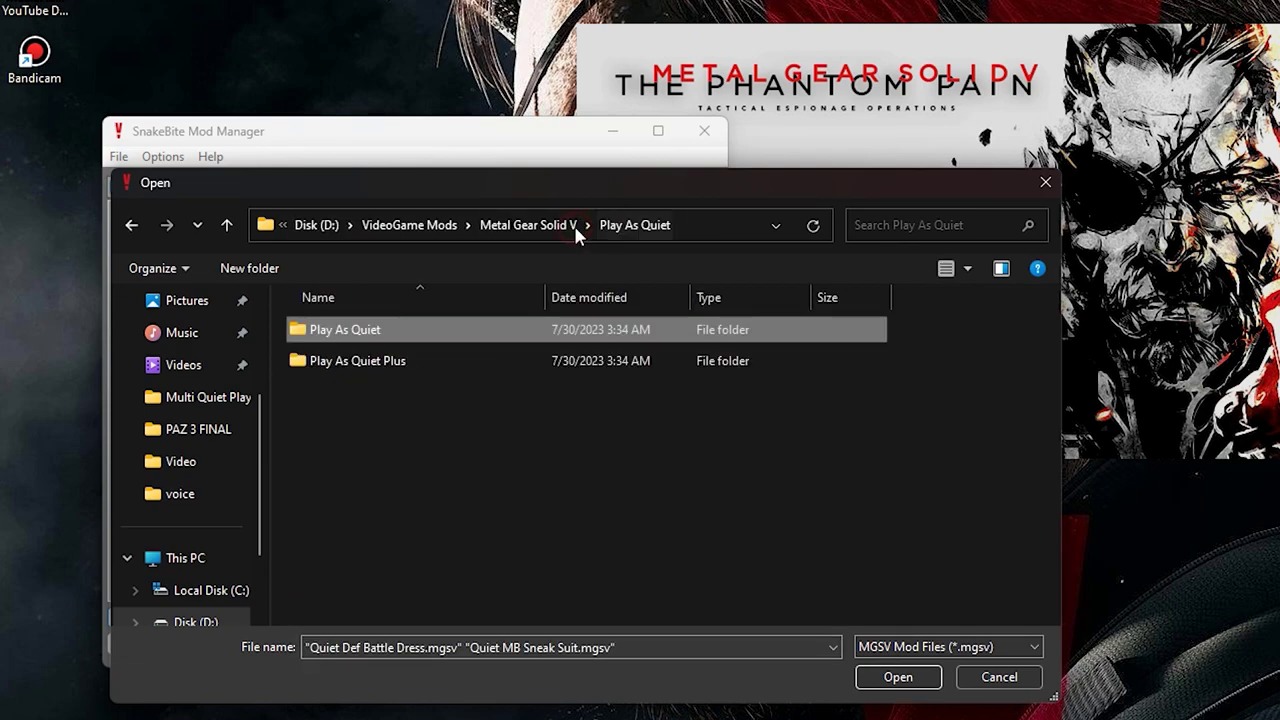
double_click(411, 340)
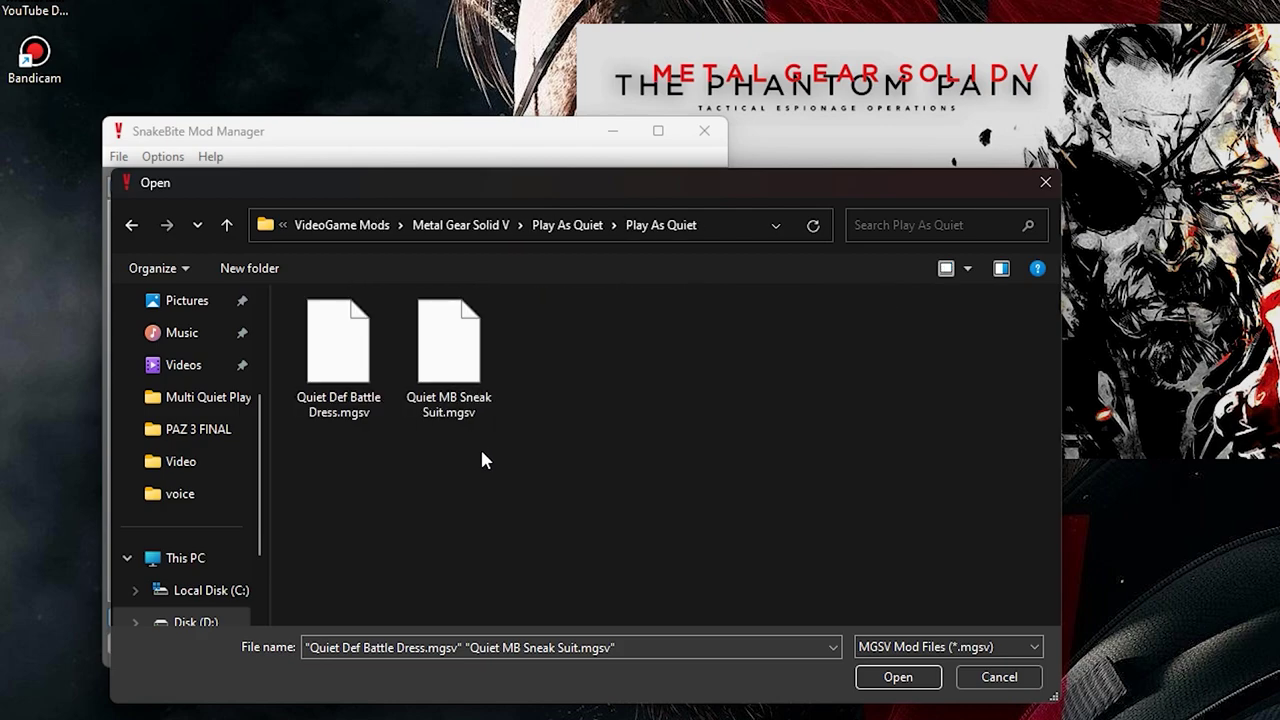
drag(483, 457, 330, 380)
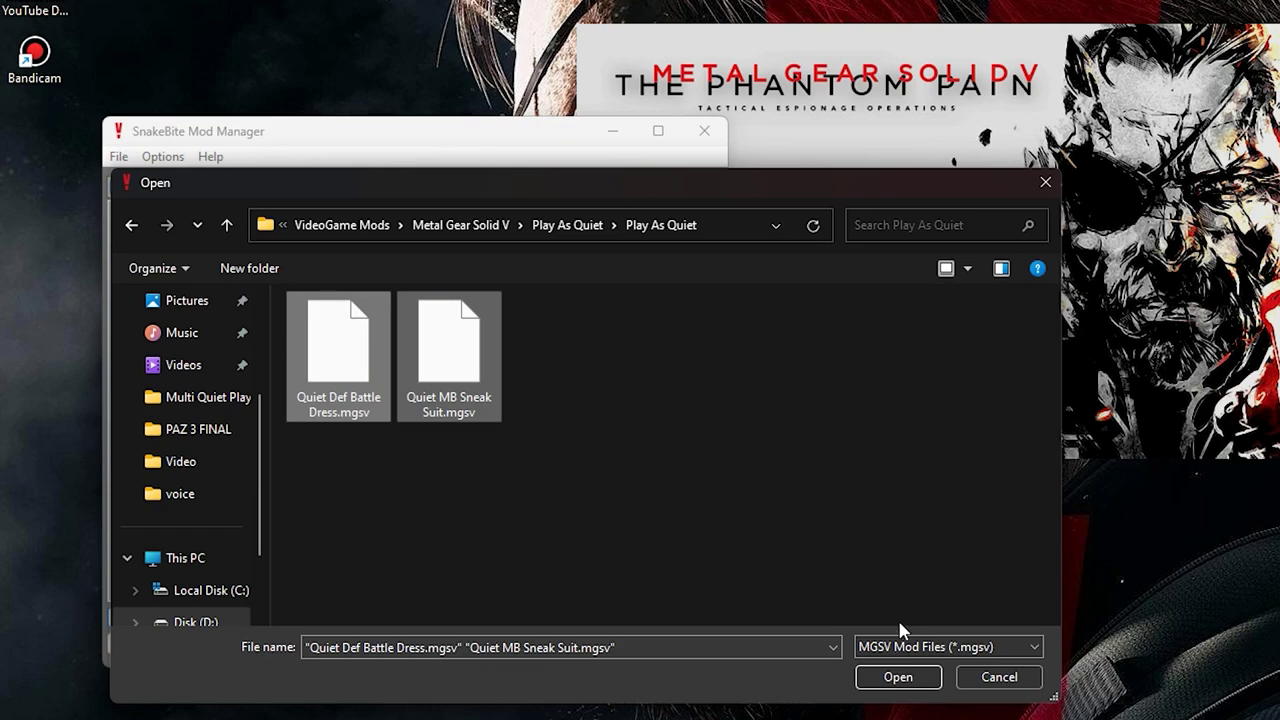
click(898, 678)
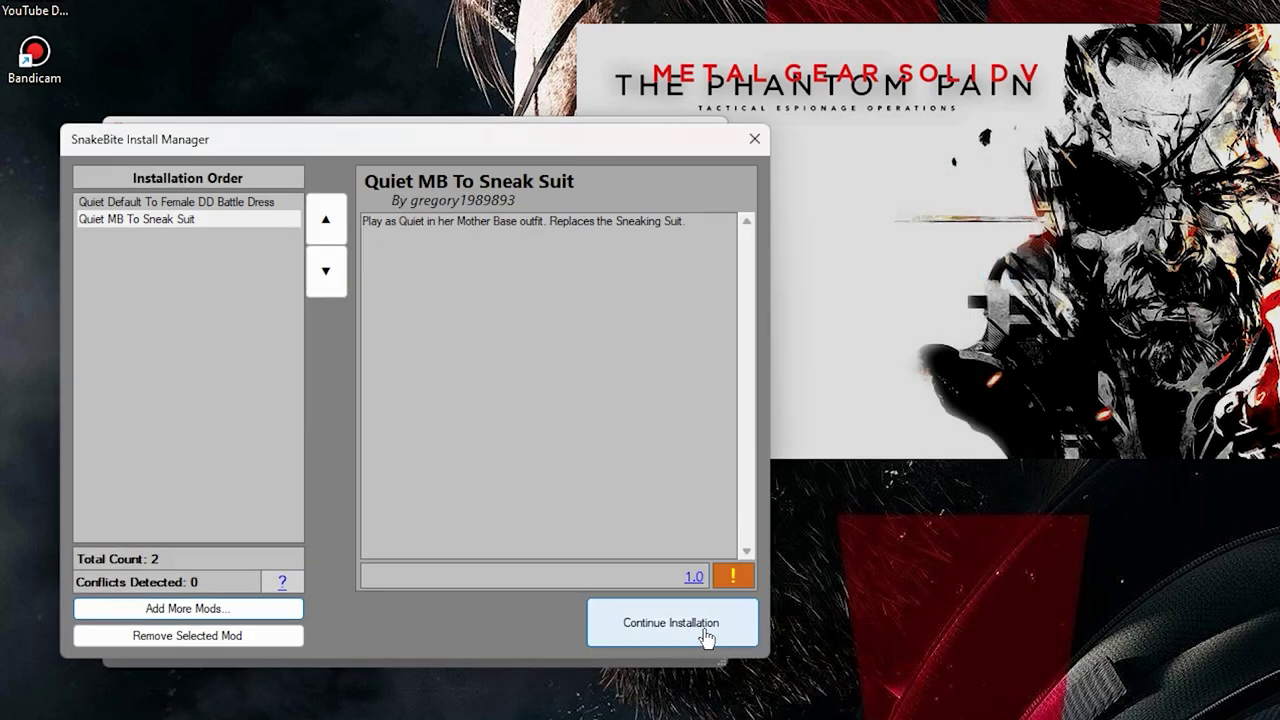
click(725, 628)
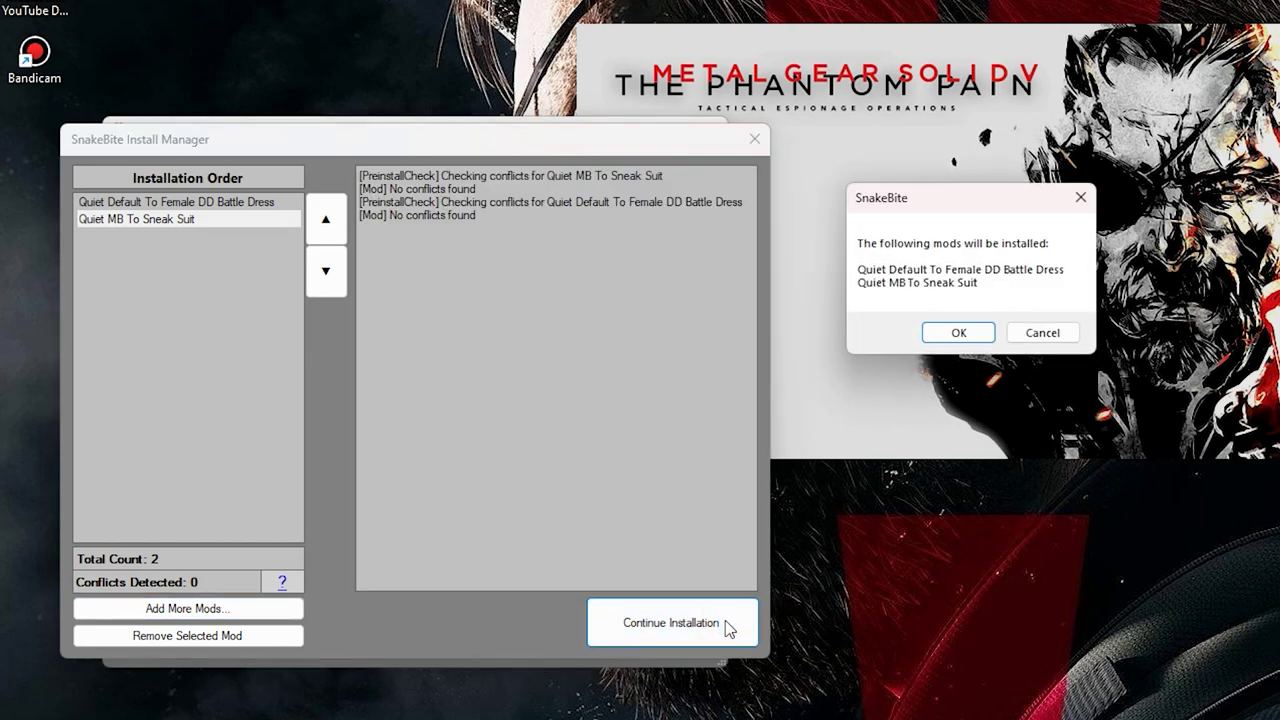
click(957, 332)
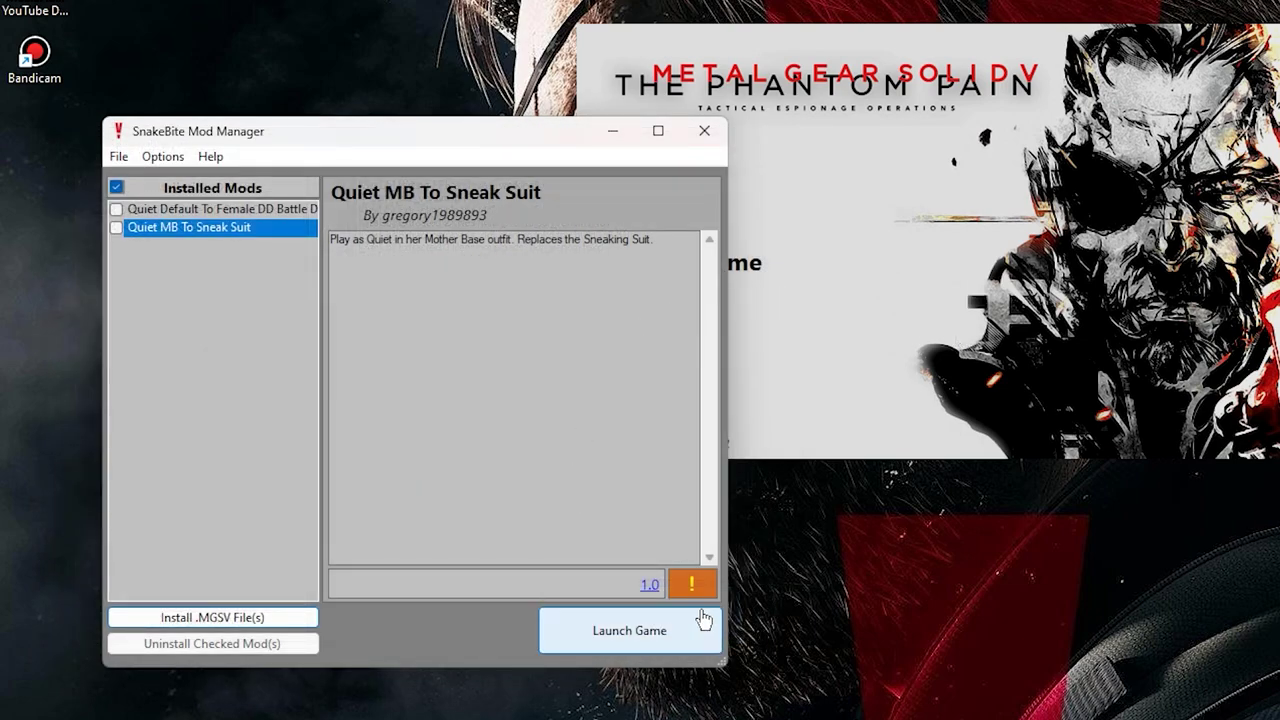
click(600, 640)
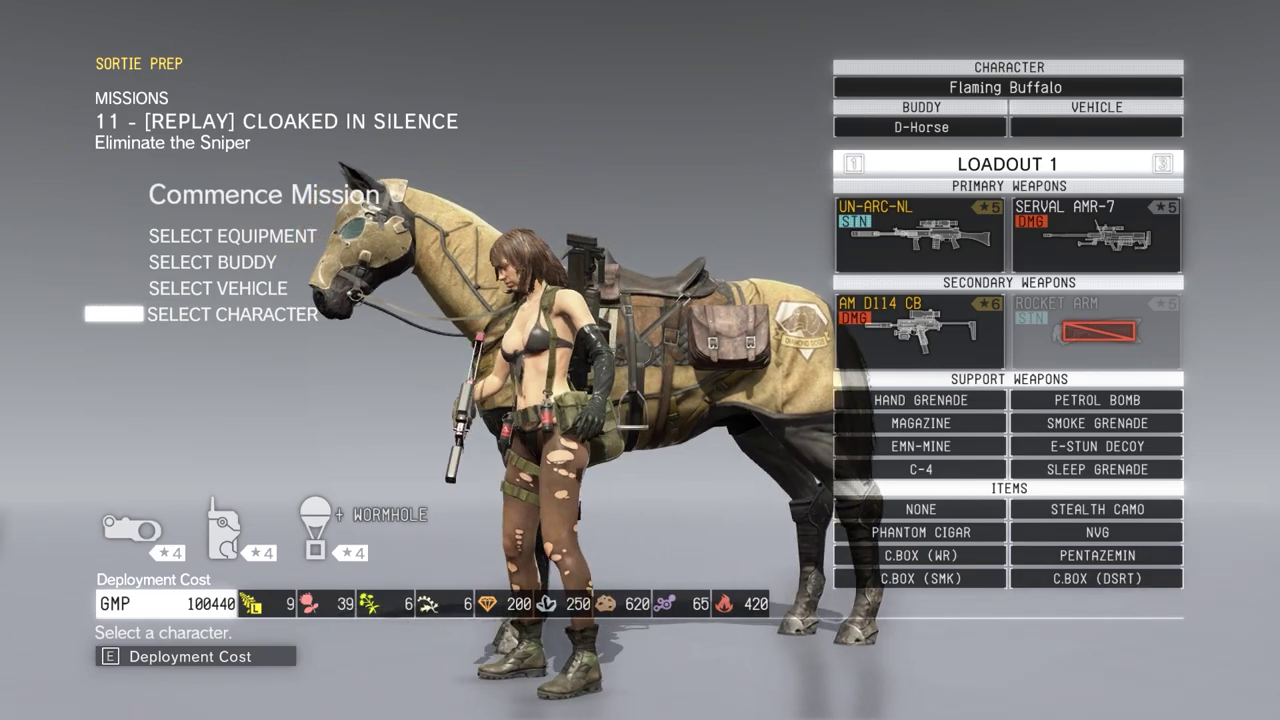
Step: Open character selection in the sortie preparation and switch the character to Snake
key(Return)
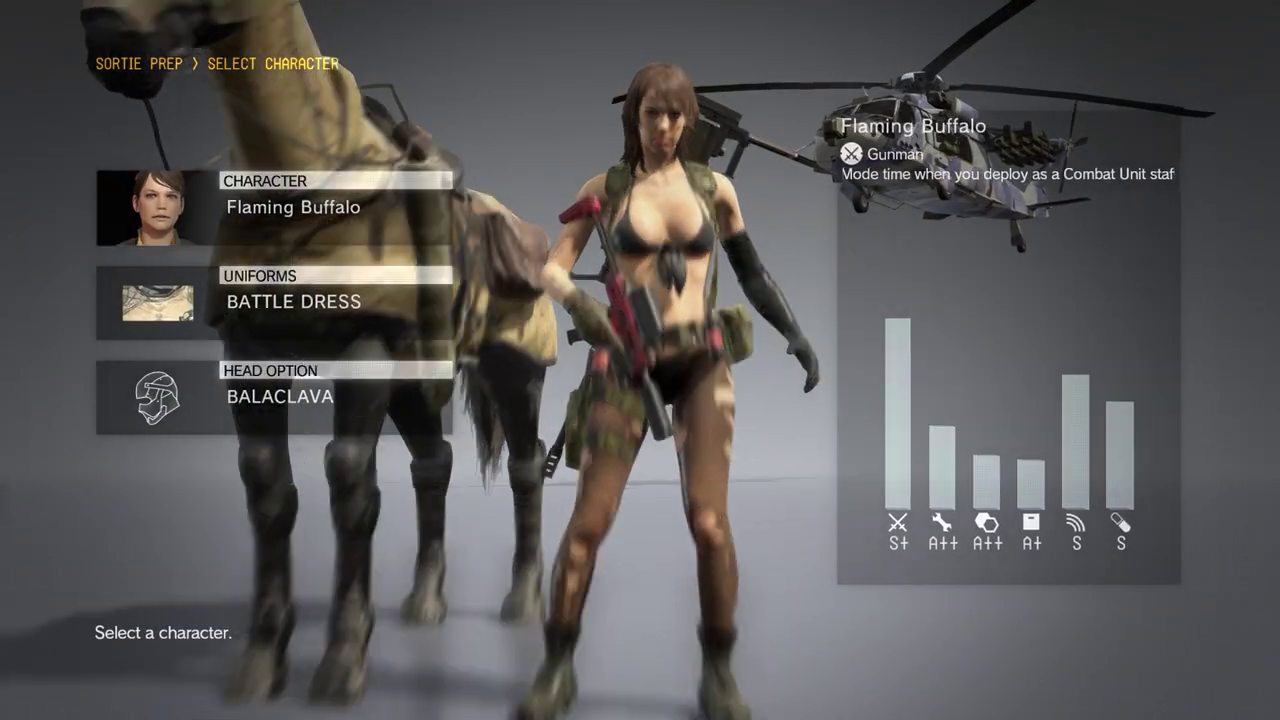
key(Return)
key(Down)
key(Up)
key(Up)
key(Up)
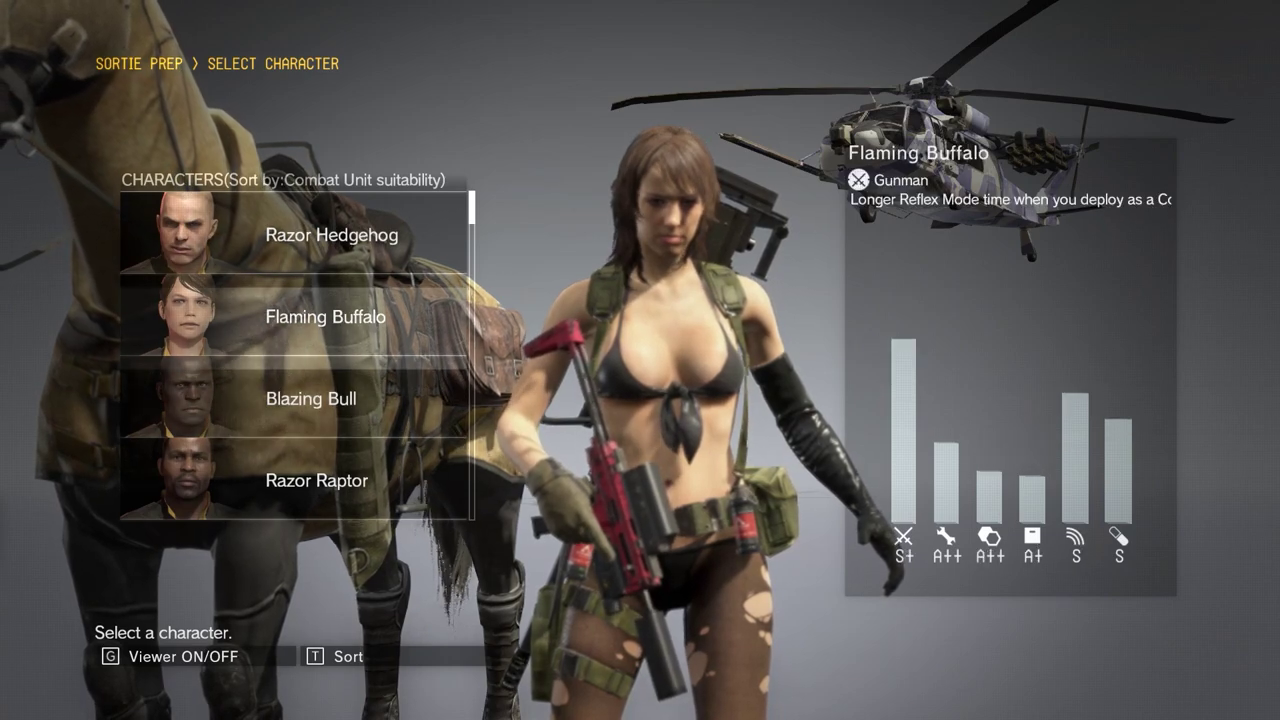
key(Up)
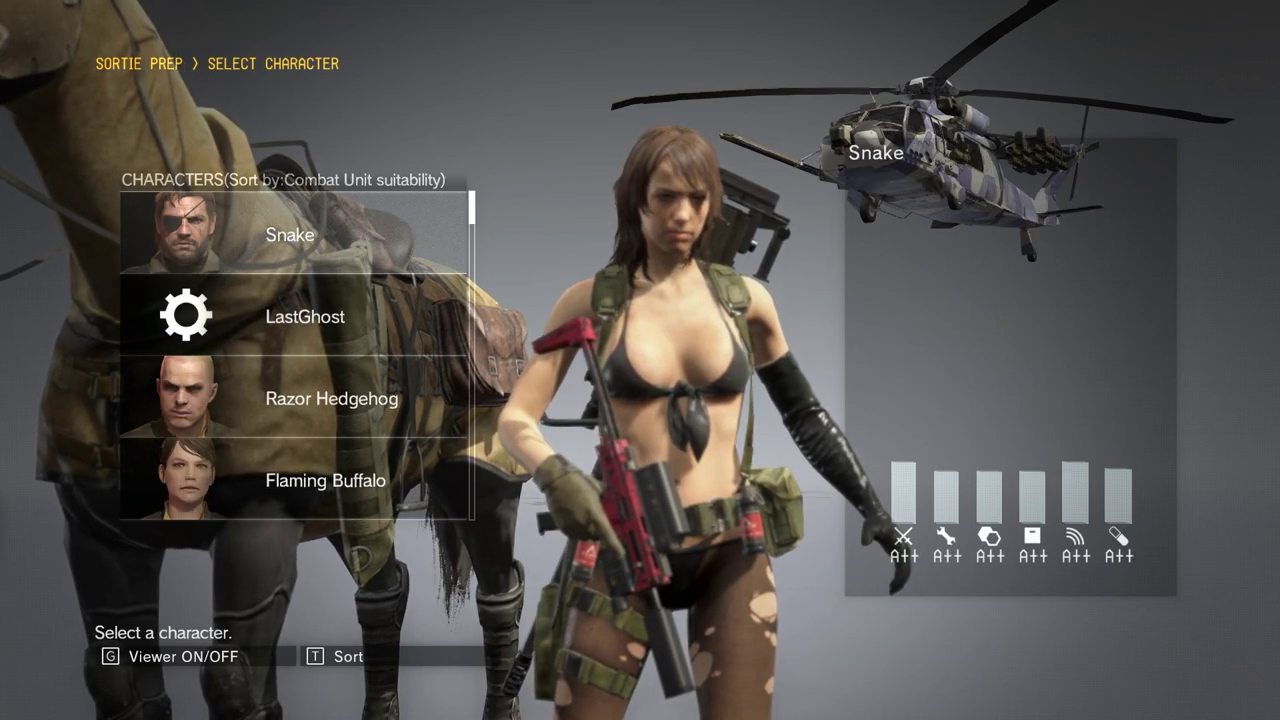
key(Return)
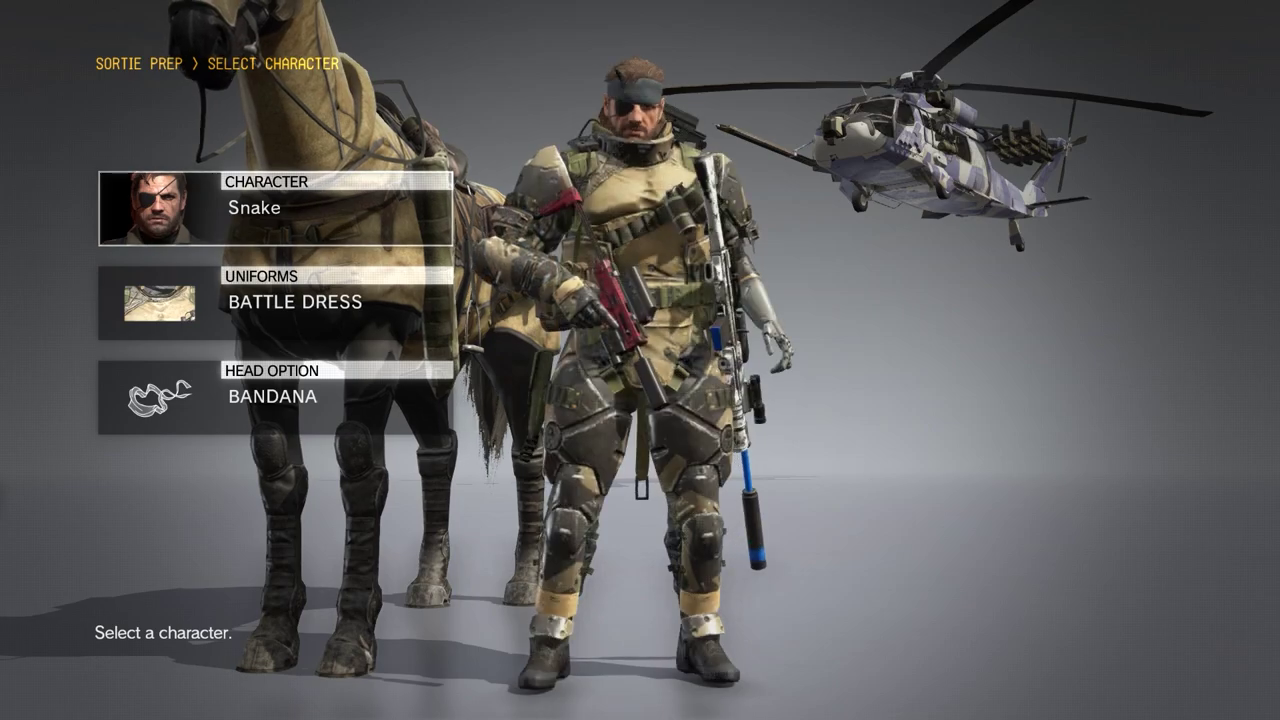
Step: Select Flaming Buffalo from the character list as the character for the mission
key(Return)
key(Down)
key(Down)
key(Down)
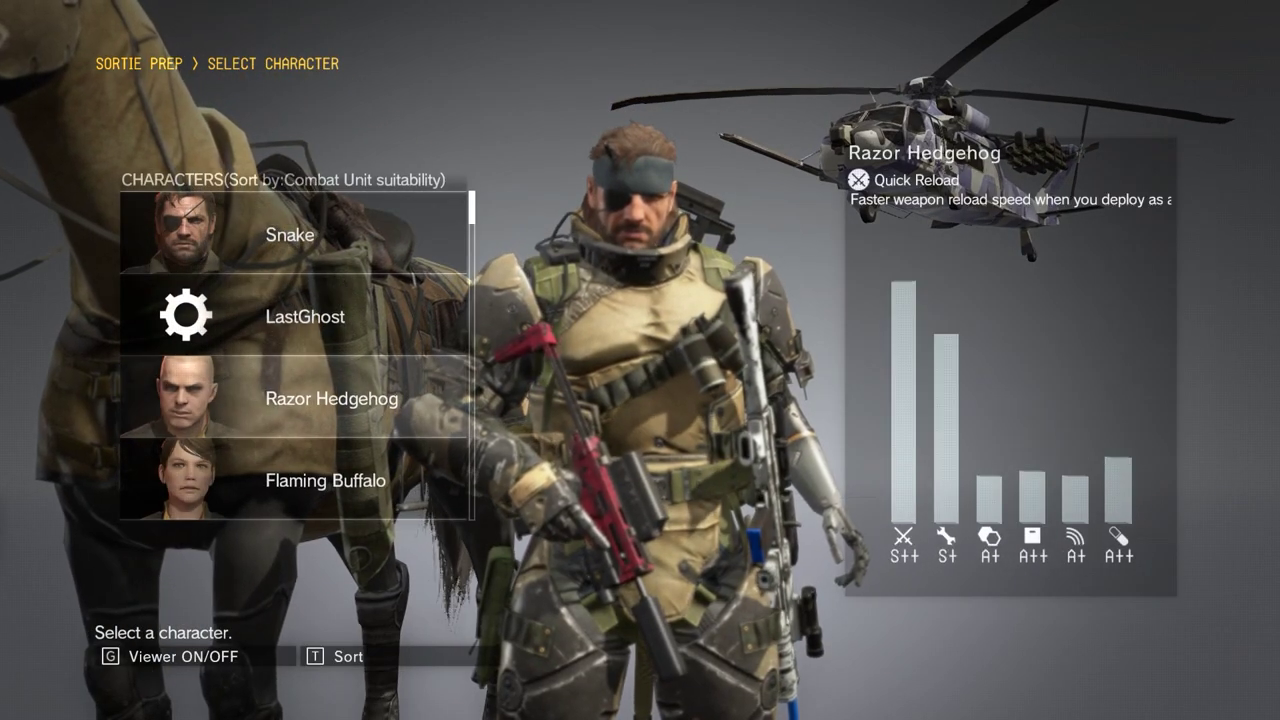
key(Return)
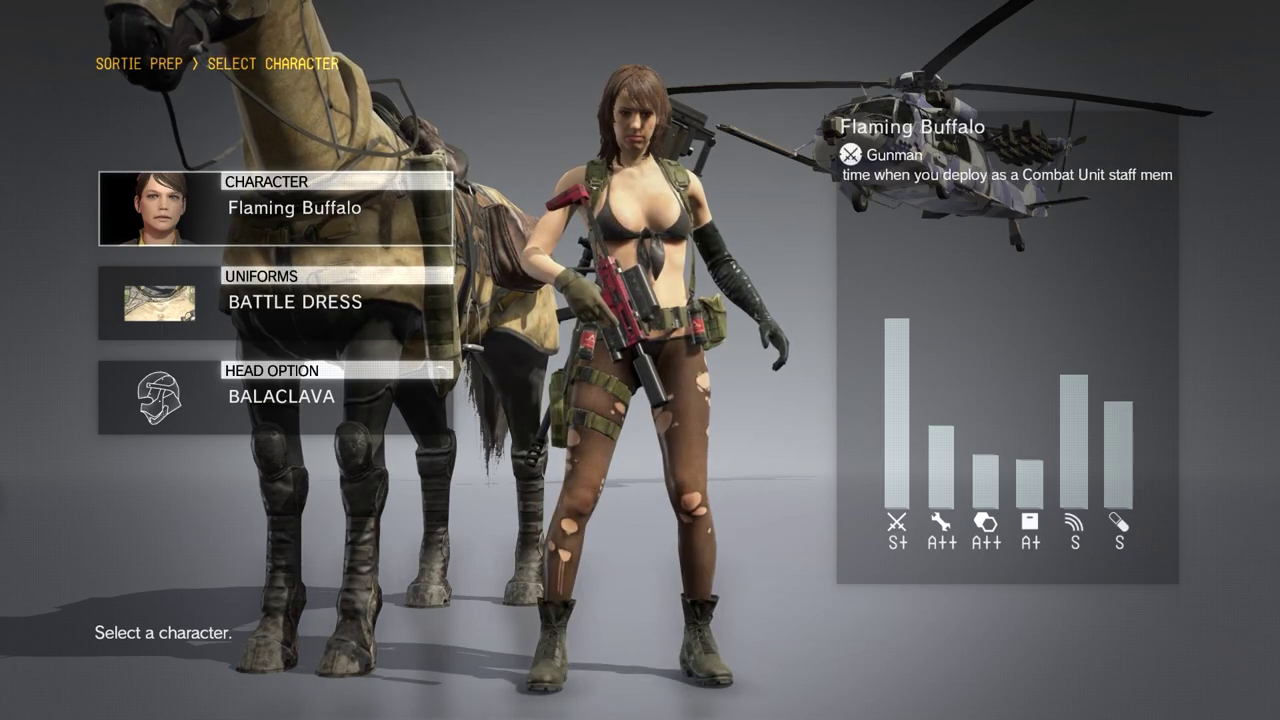
Step: Equip Flaming Buffalo with the Sneaking Suit from the list of available uniforms
key(Down)
key(Return)
key(Up)
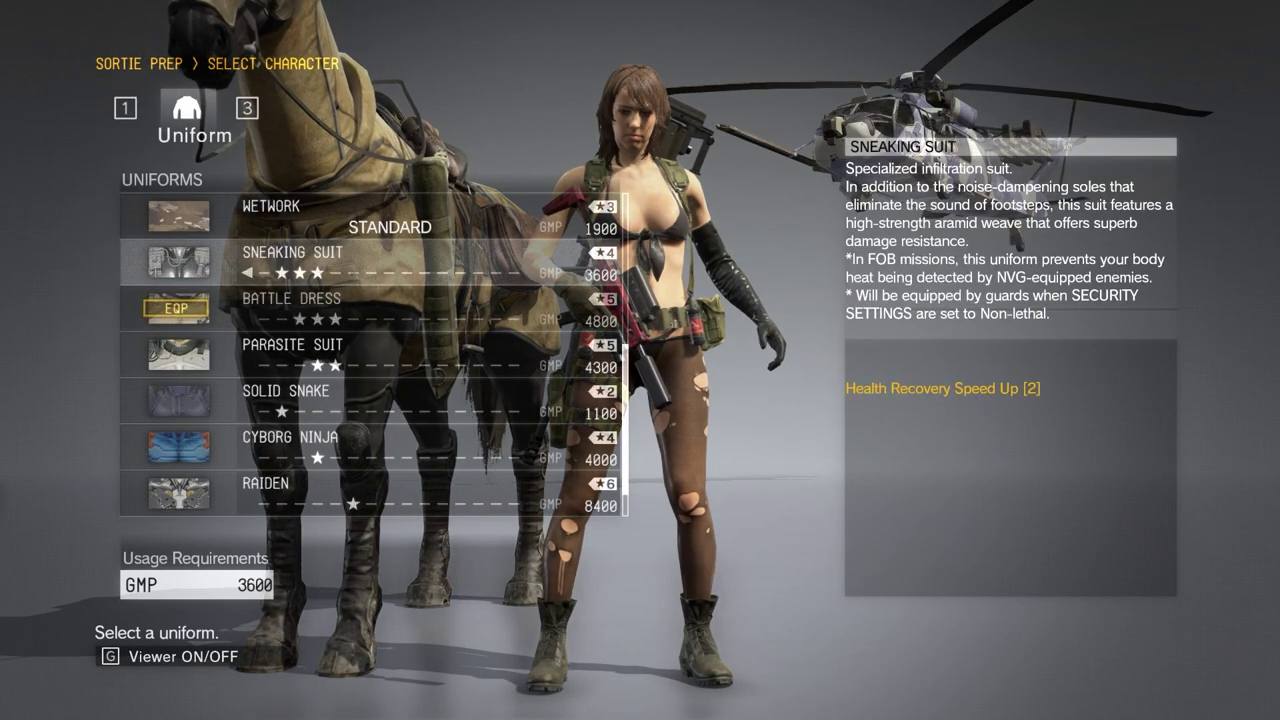
key(Return)
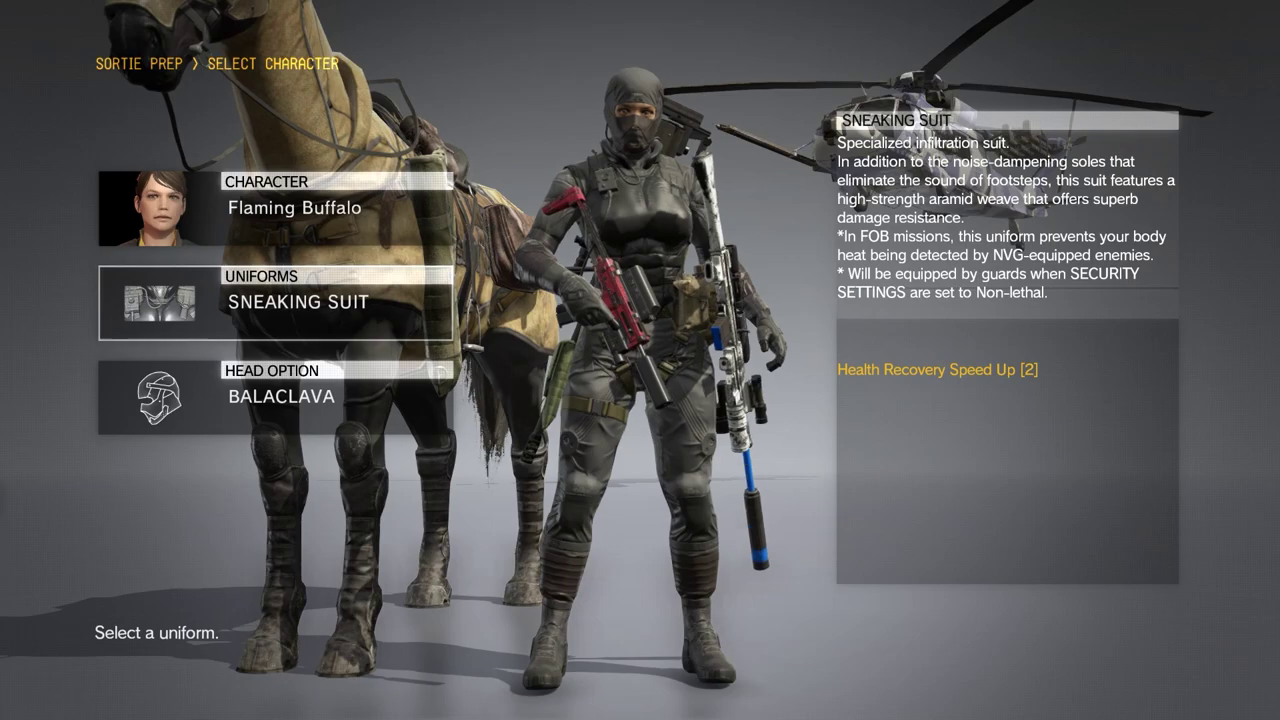
Step: Equip Flaming Buffalo with the Battle Dress from the list of available uniforms
key(Return)
key(Down)
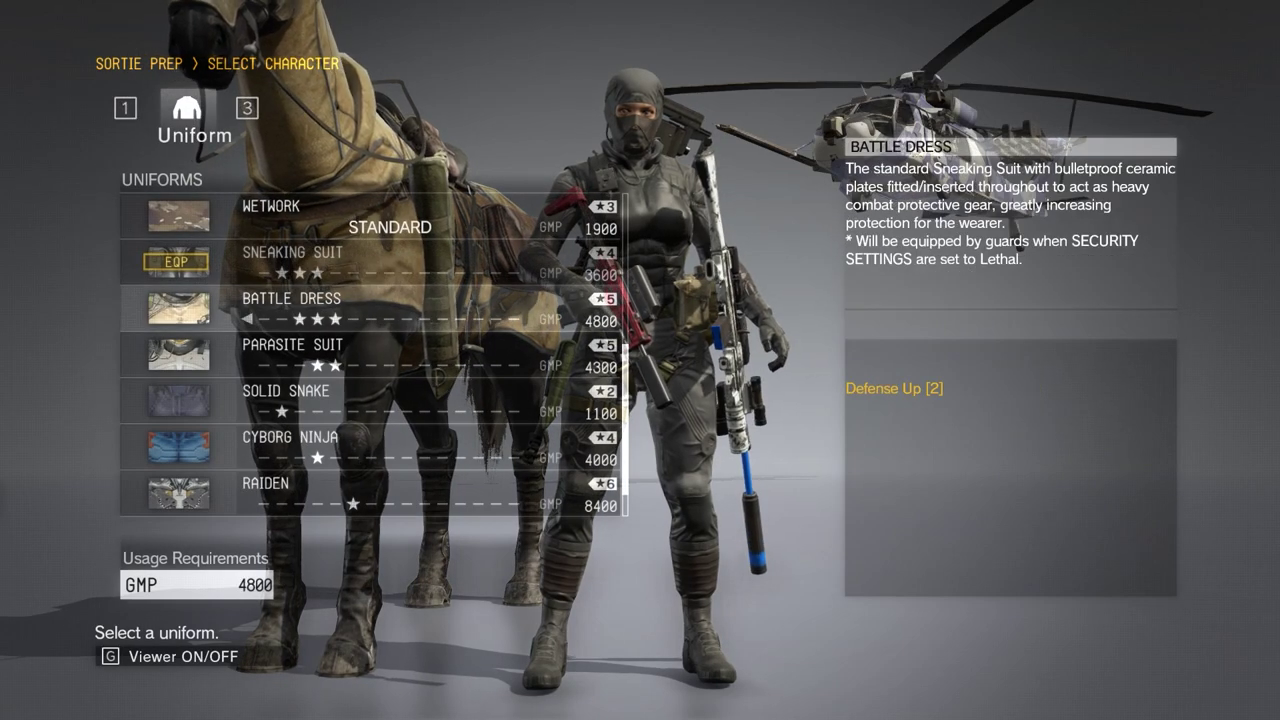
key(Return)
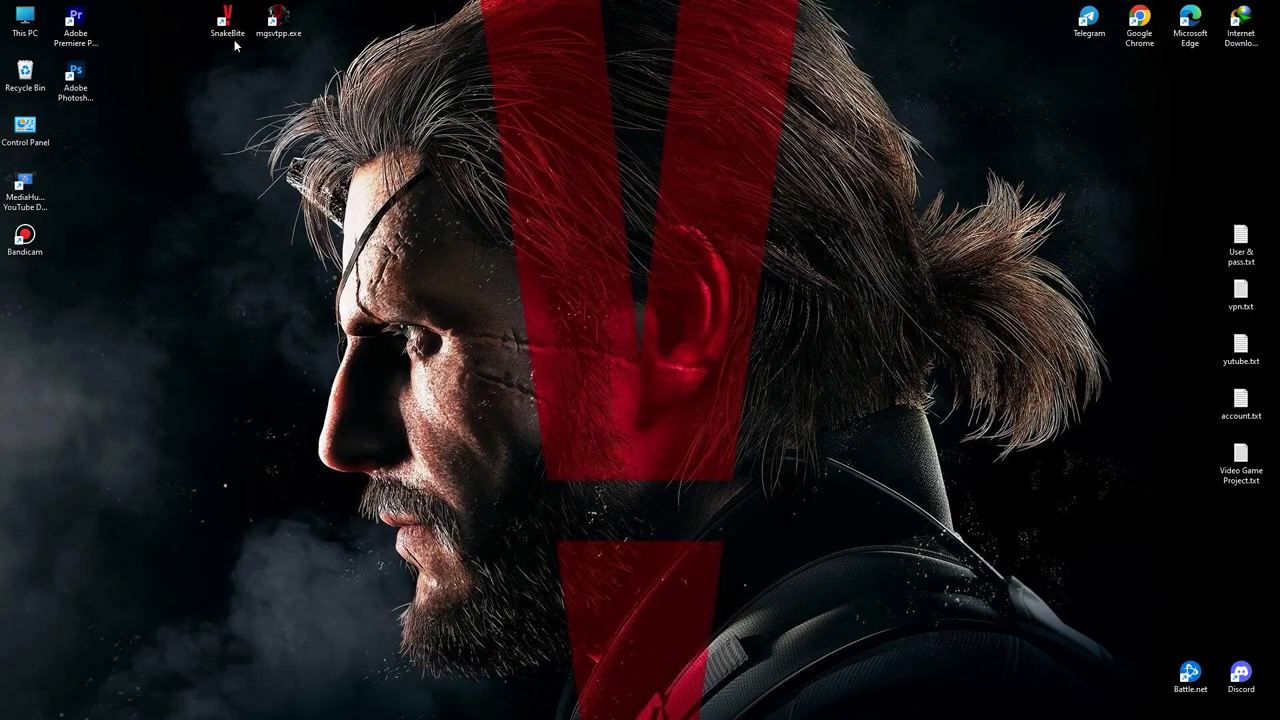
Step: Open the mod list in SnakeBite and uninstall Quiet Default To Female DD Battle Dress and Quiet MB To Sneak Suit
double_click(228, 22)
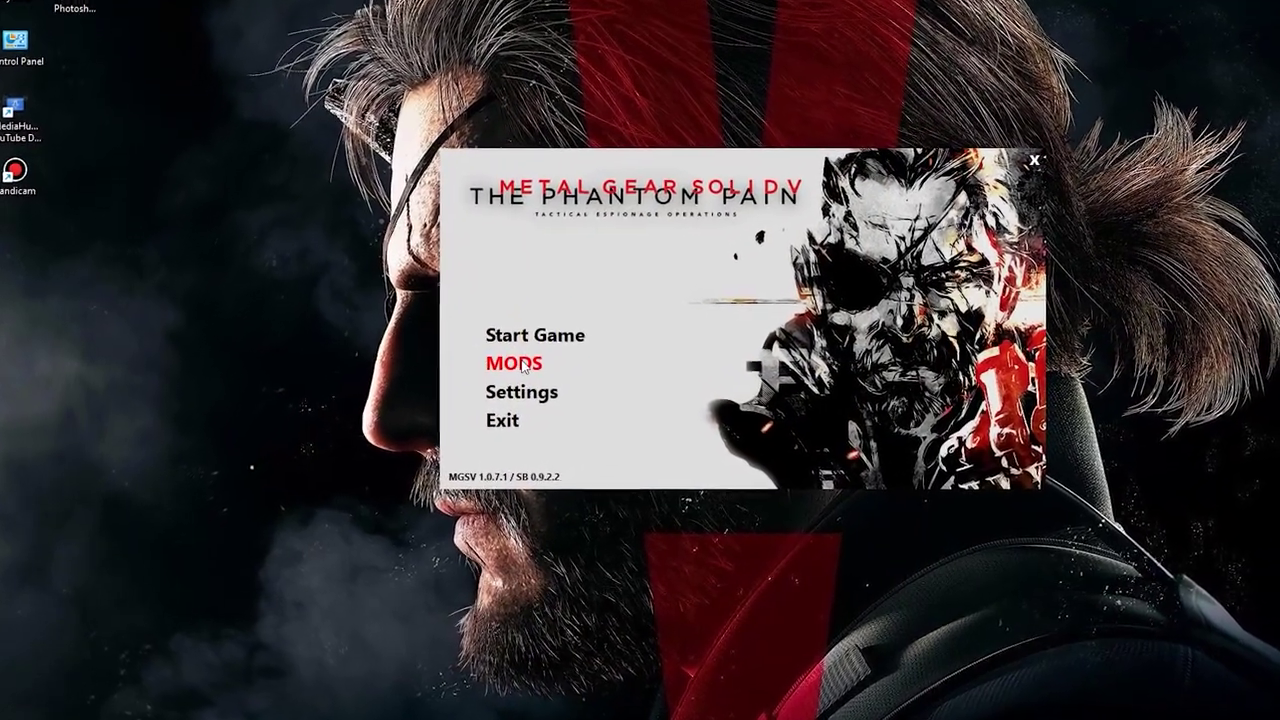
click(522, 365)
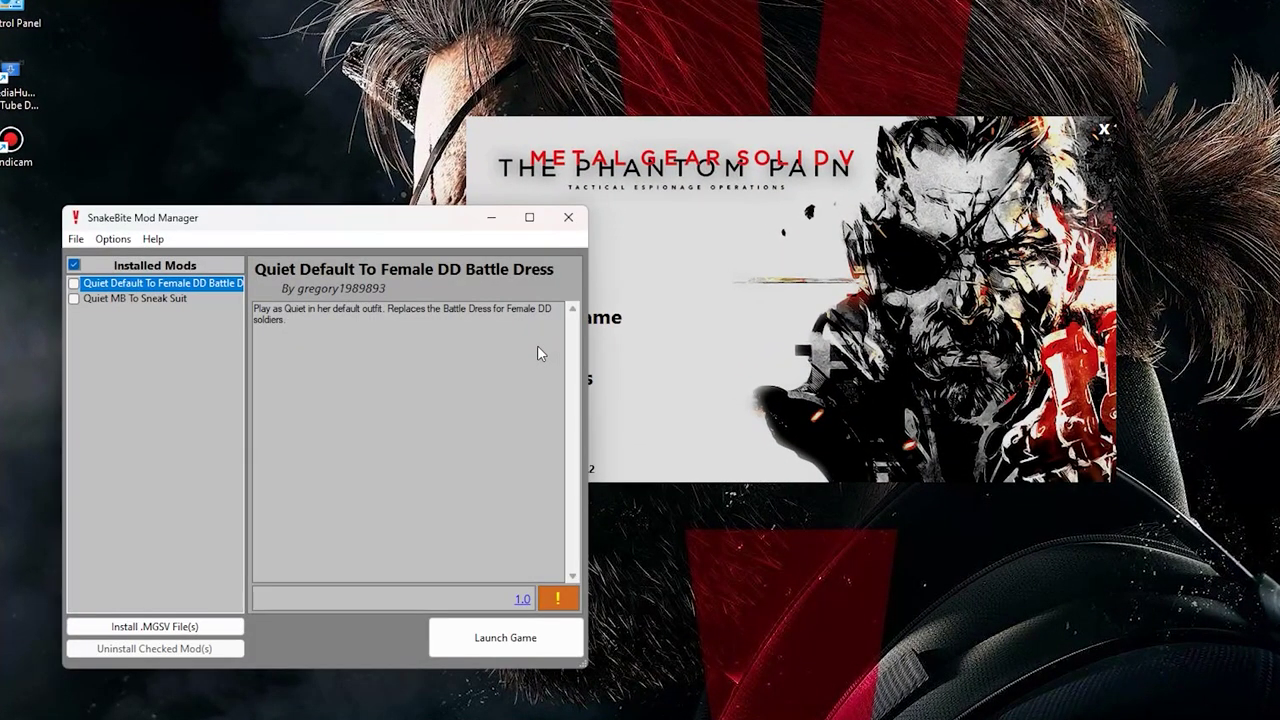
click(74, 284)
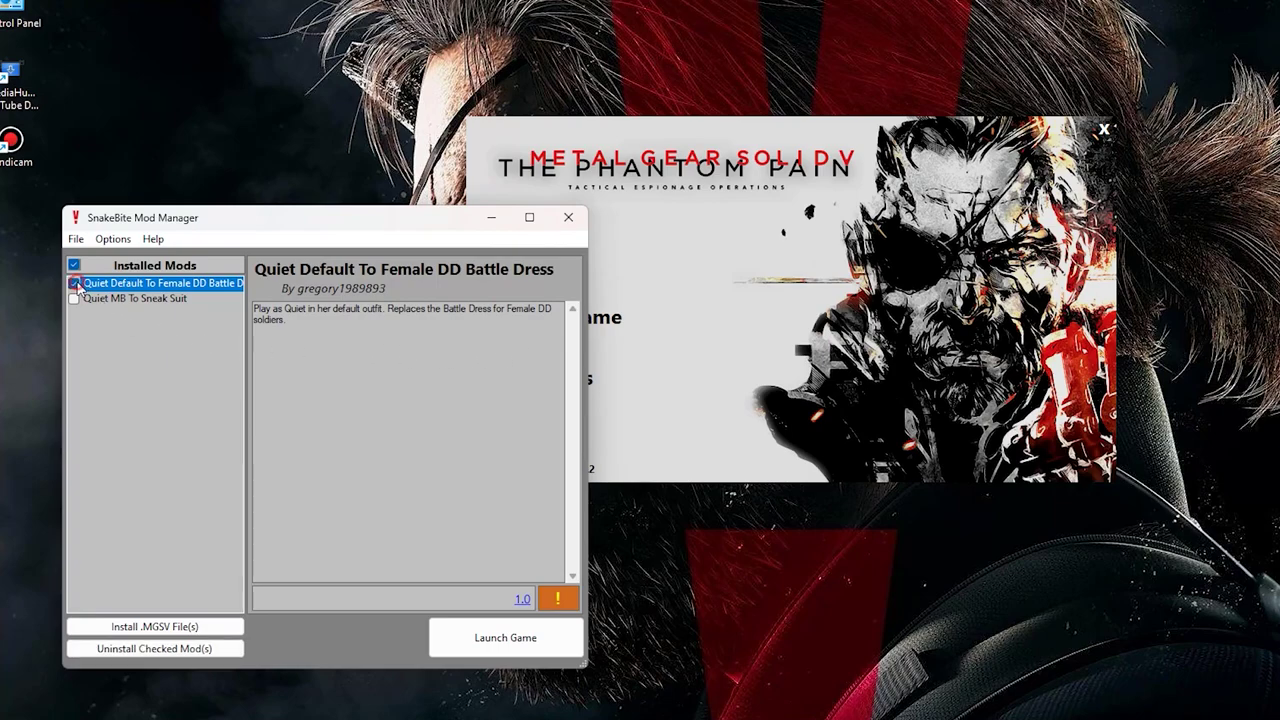
click(86, 299)
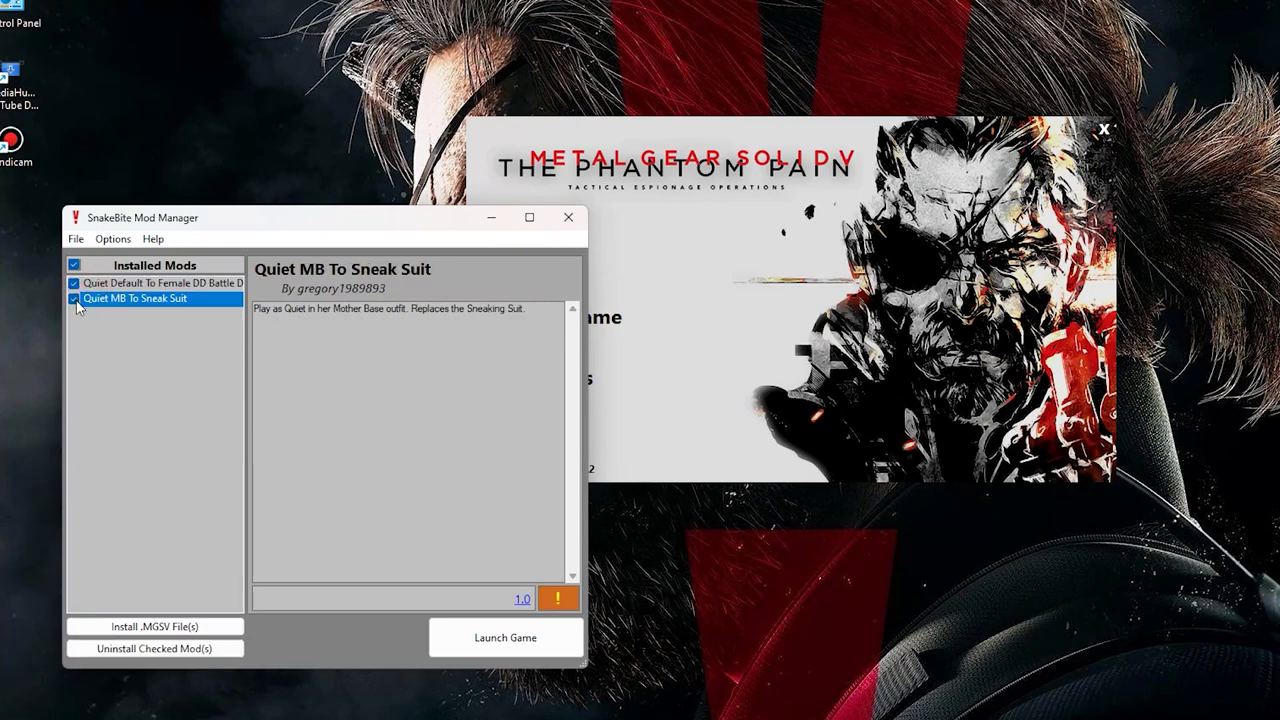
click(190, 652)
click(809, 380)
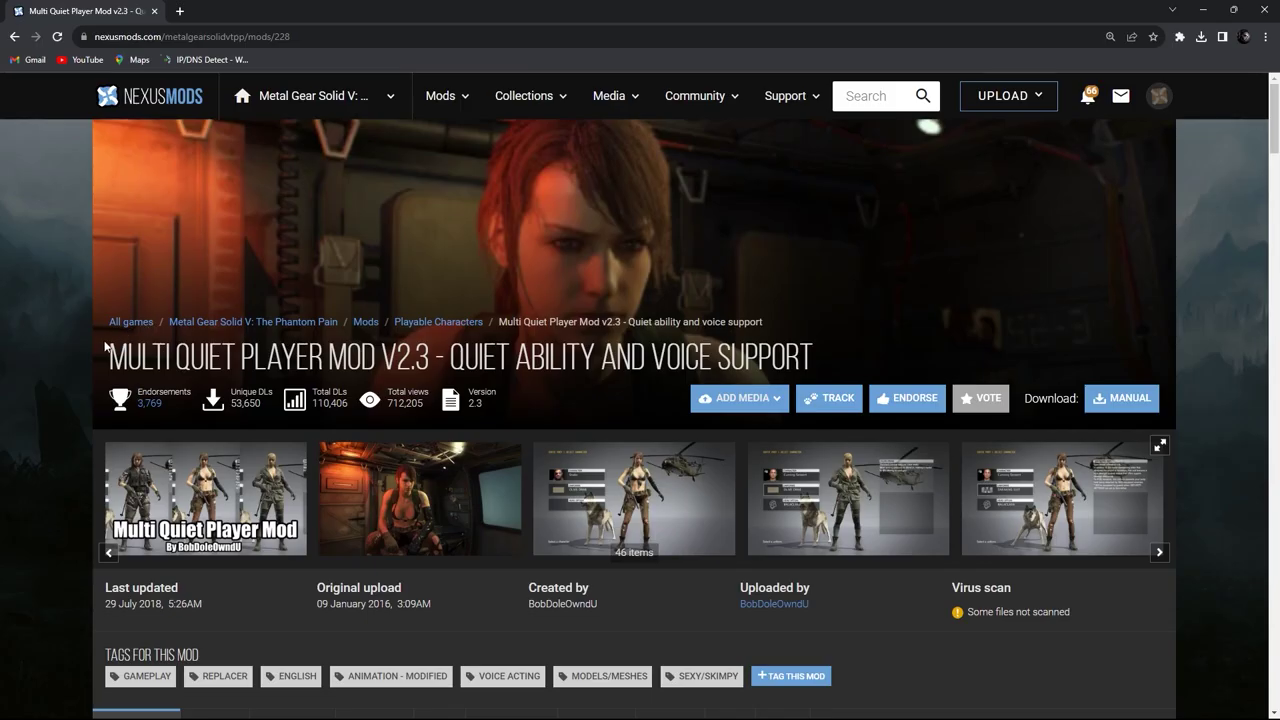
Step: Show the downloadable files of Multi Quiet Player Mod v2.3 on its Nexus Mods page
drag(131, 357, 837, 360)
scroll(839, 354, down, 4)
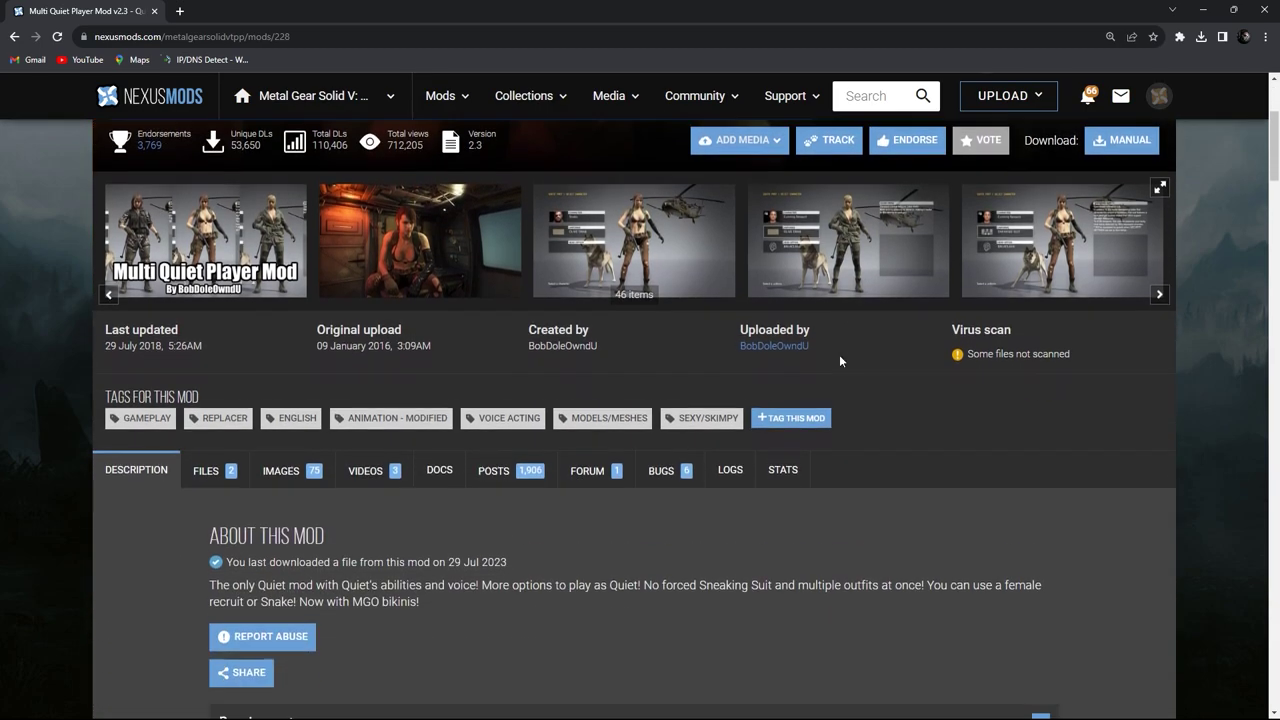
click(240, 340)
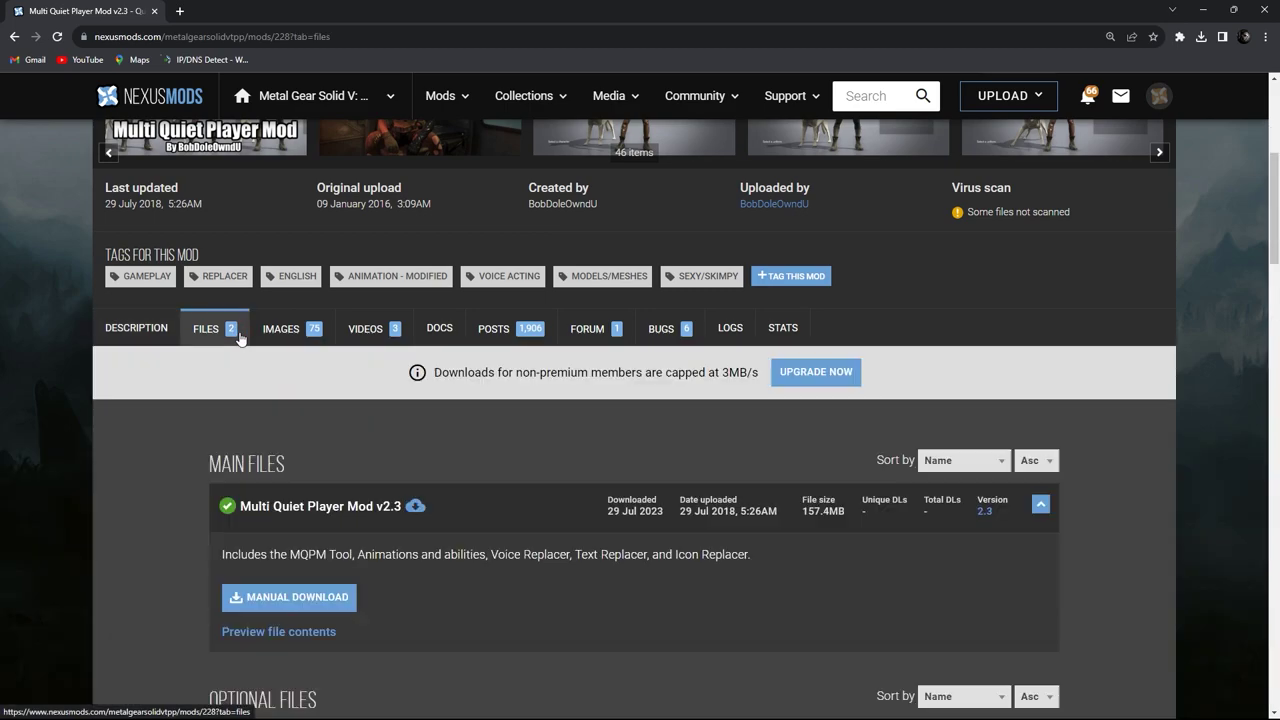
scroll(240, 340, down, 2)
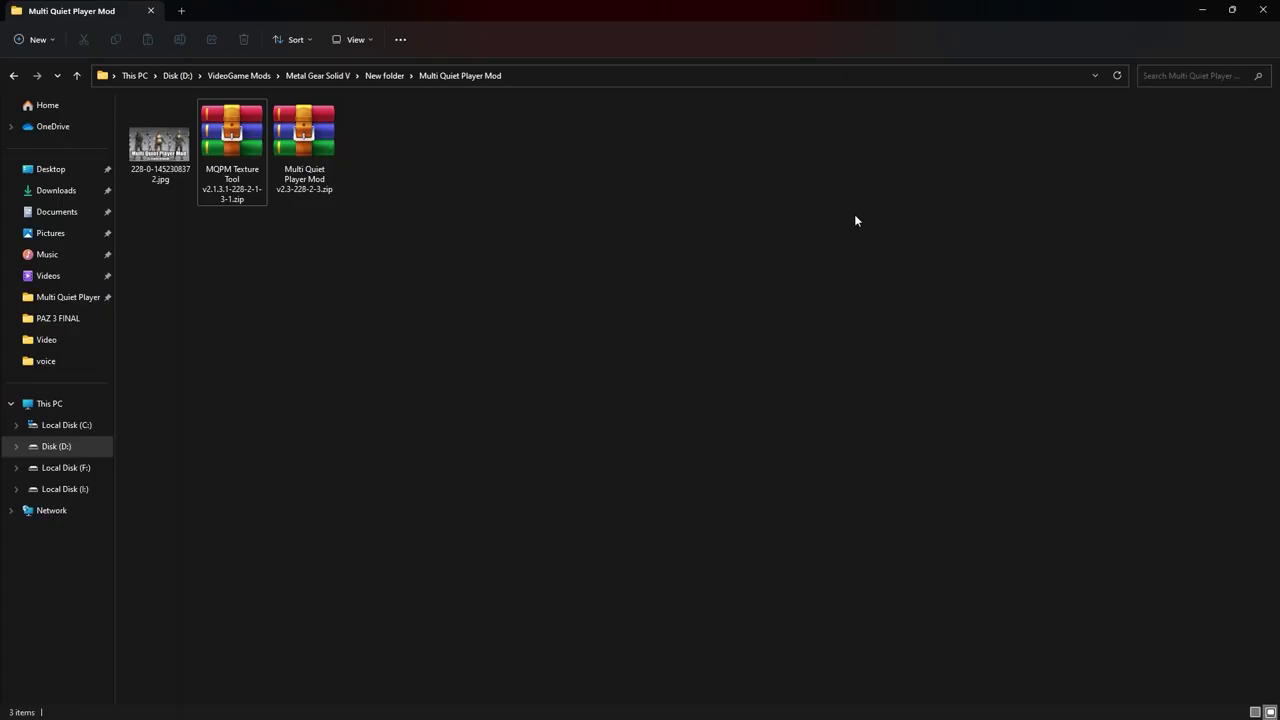
Step: Extract the MQPM Texture Tool v2.1.3.1 folder from its zip archive into the Multi Quiet Player Mod folder
double_click(240, 153)
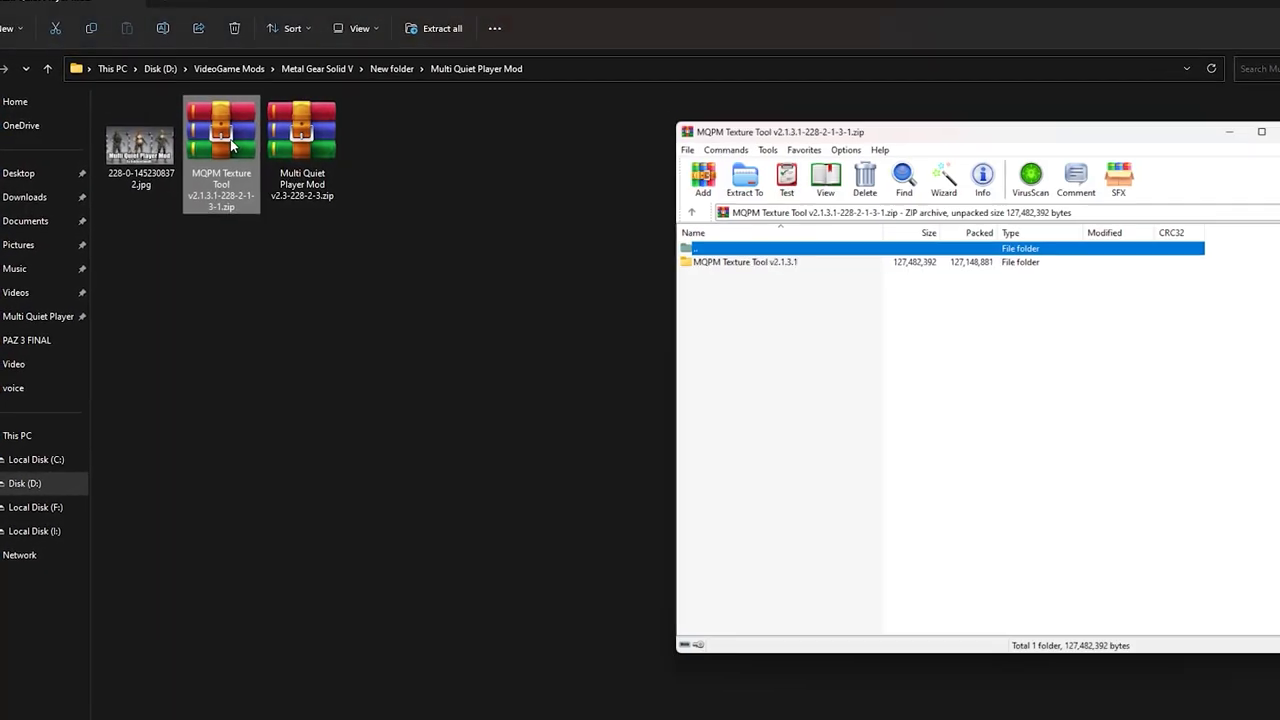
click(730, 266)
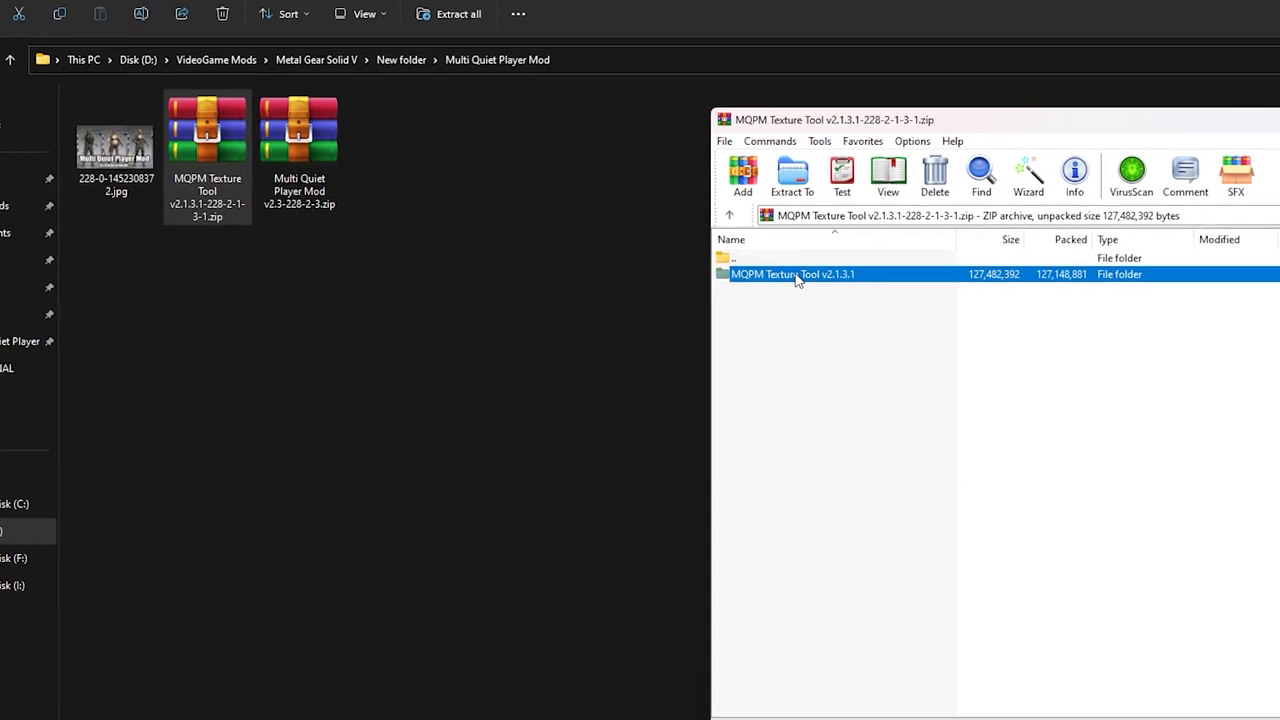
drag(762, 266, 711, 274)
drag(566, 272, 566, 272)
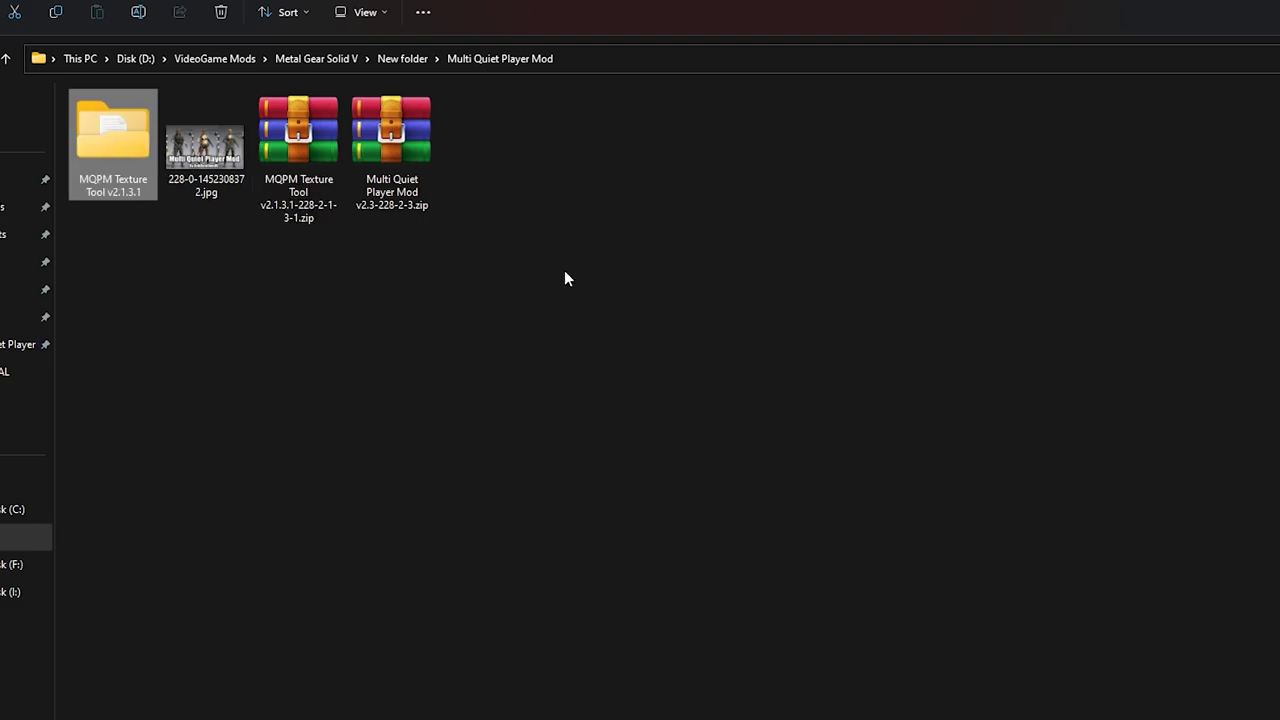
Step: Extract the Multi Quiet Player Mod v2.3 folder from its zip archive into the same folder and open it
double_click(433, 186)
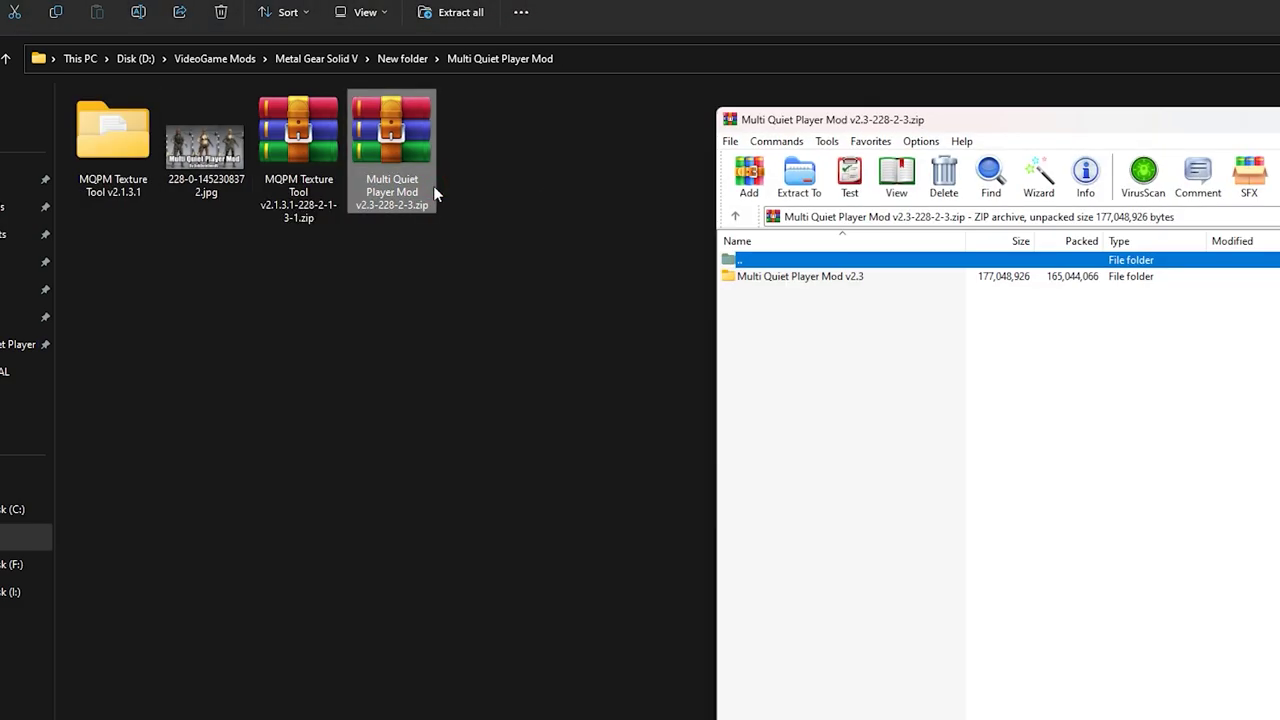
click(787, 278)
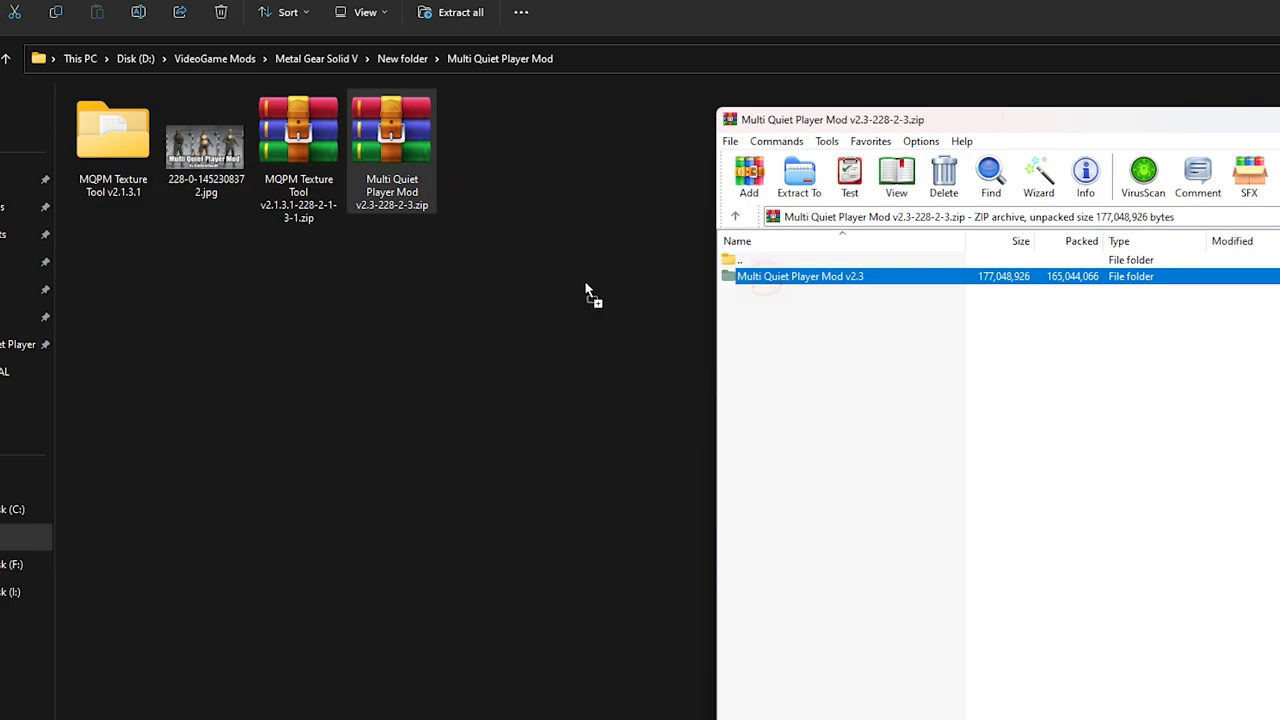
drag(586, 285, 567, 281)
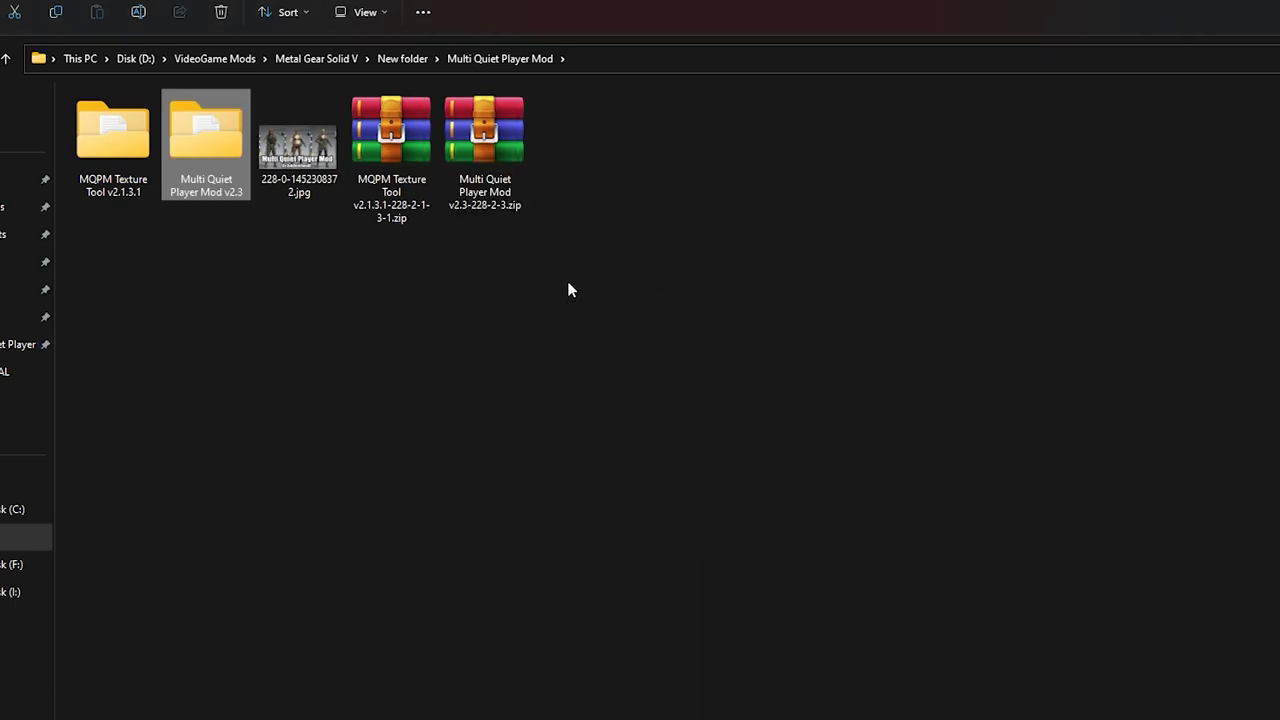
double_click(221, 155)
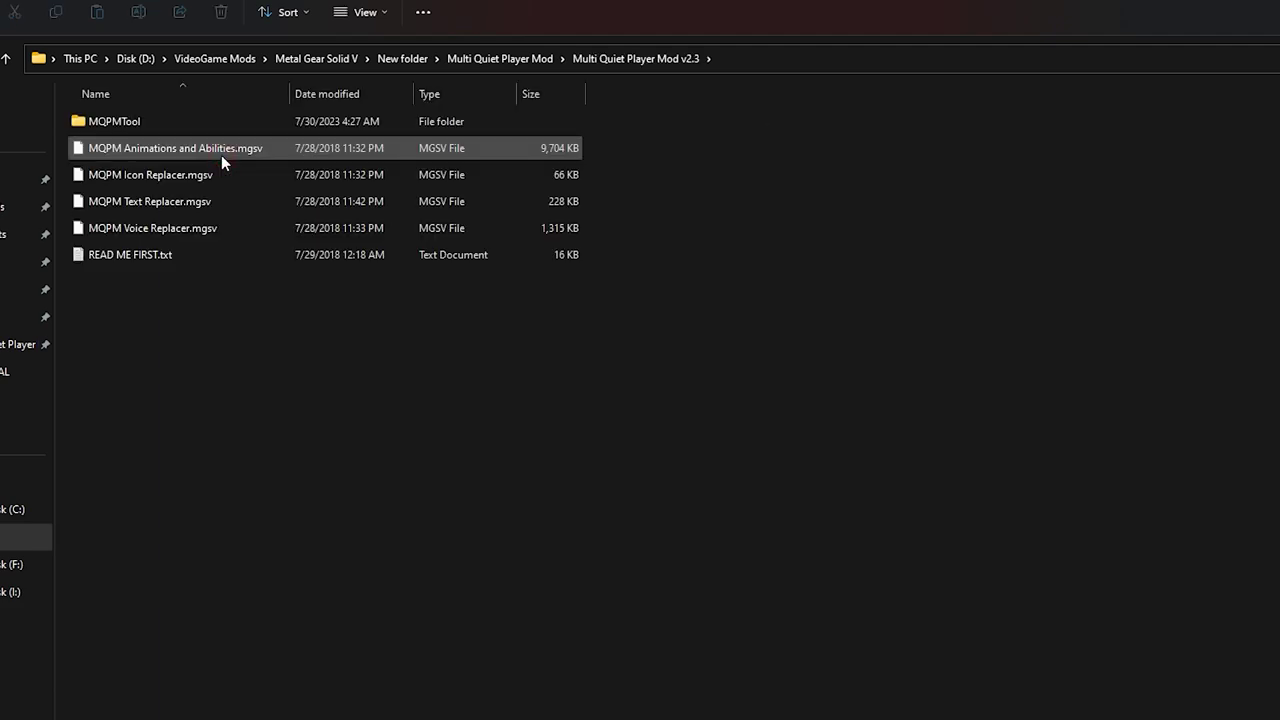
drag(600, 155, 457, 257)
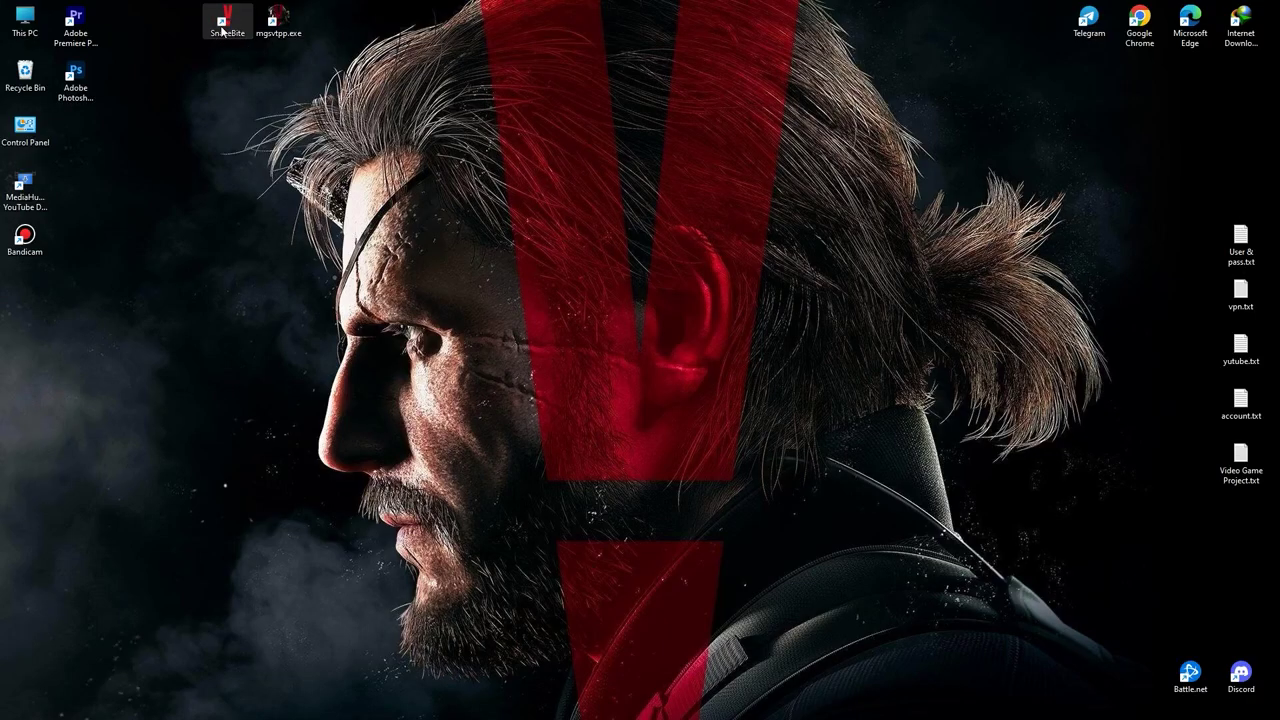
Step: Install the MQPM Animations and Abilities, Icon Replacer, Text Replacer and Voice Replacer .mgsv files as mods in SnakeBite
double_click(228, 24)
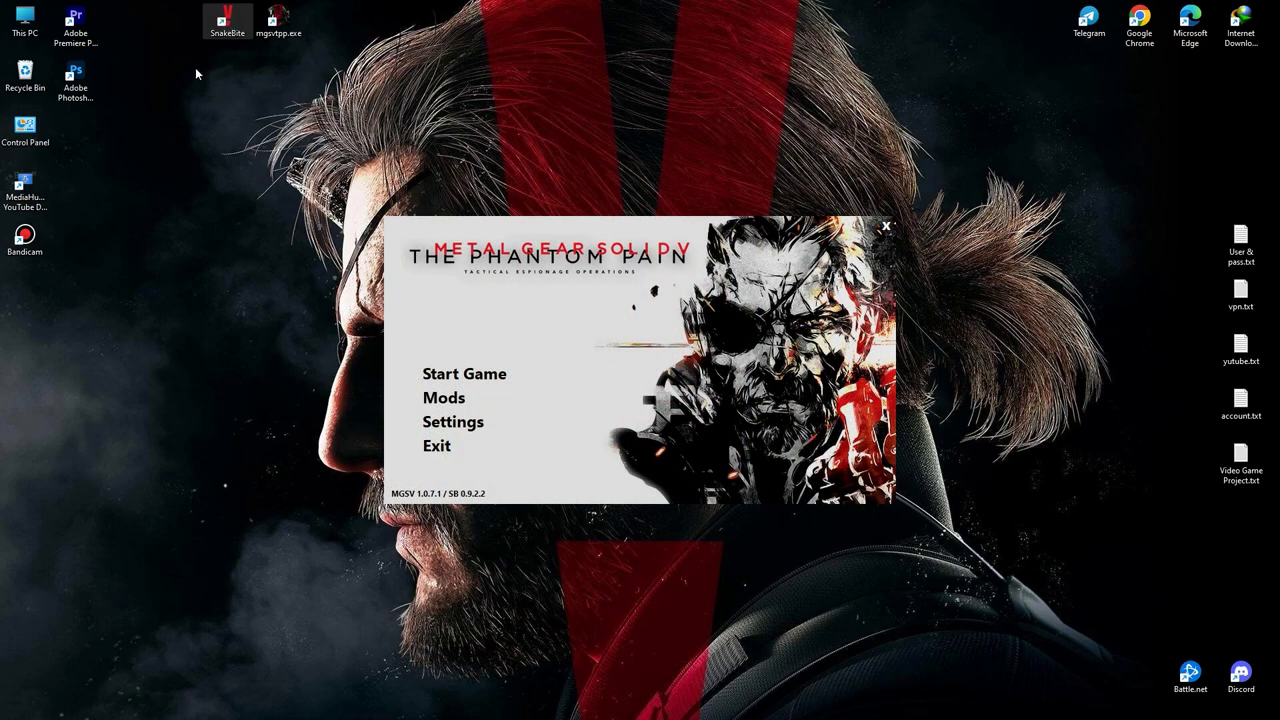
click(444, 398)
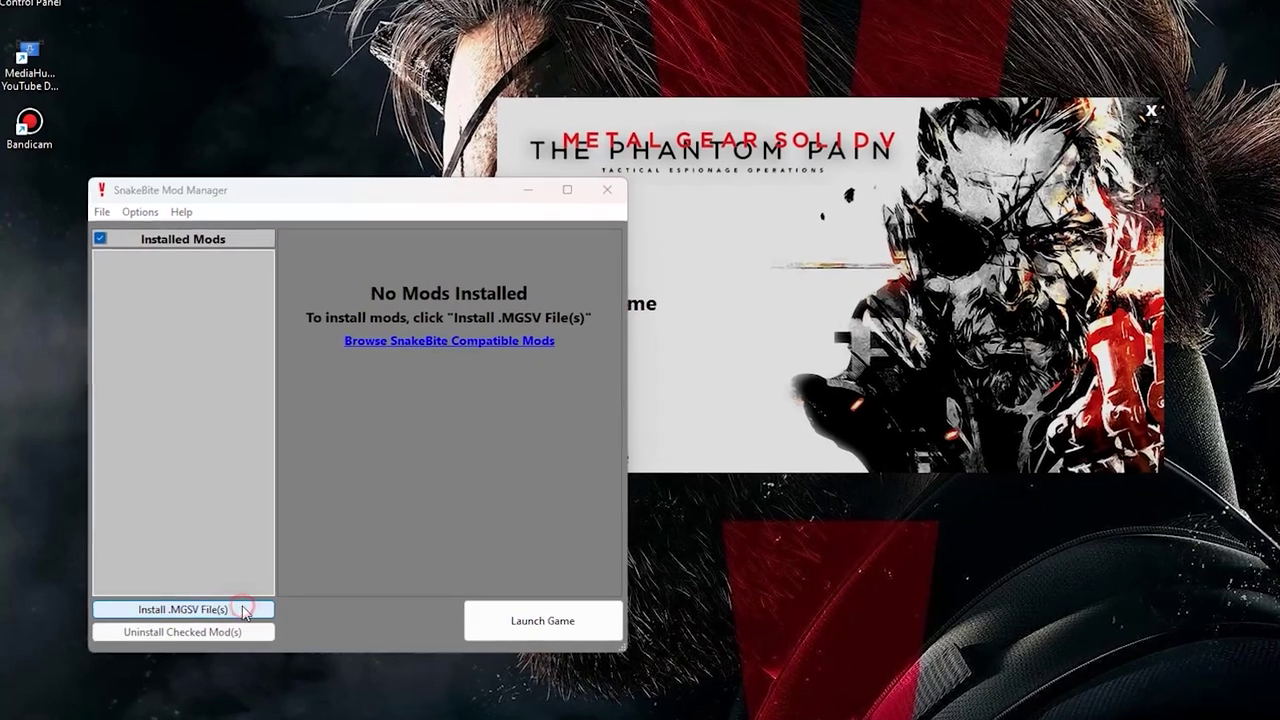
click(231, 609)
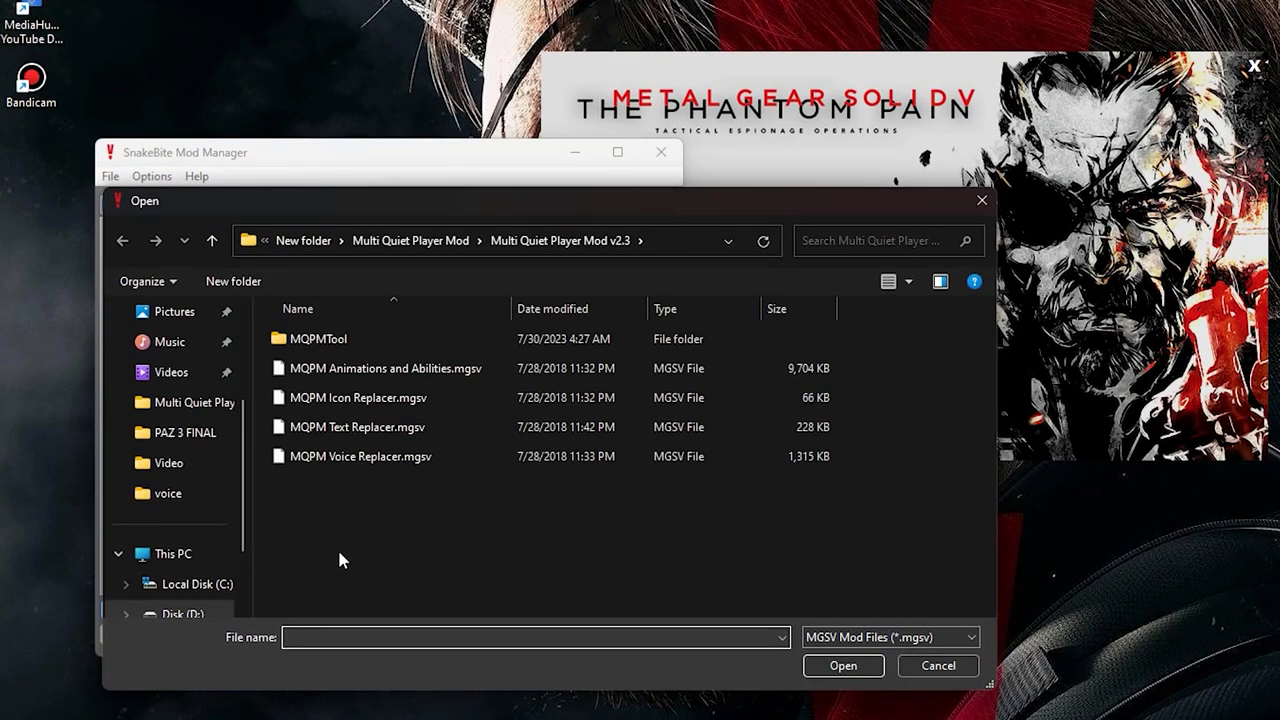
drag(371, 539, 535, 386)
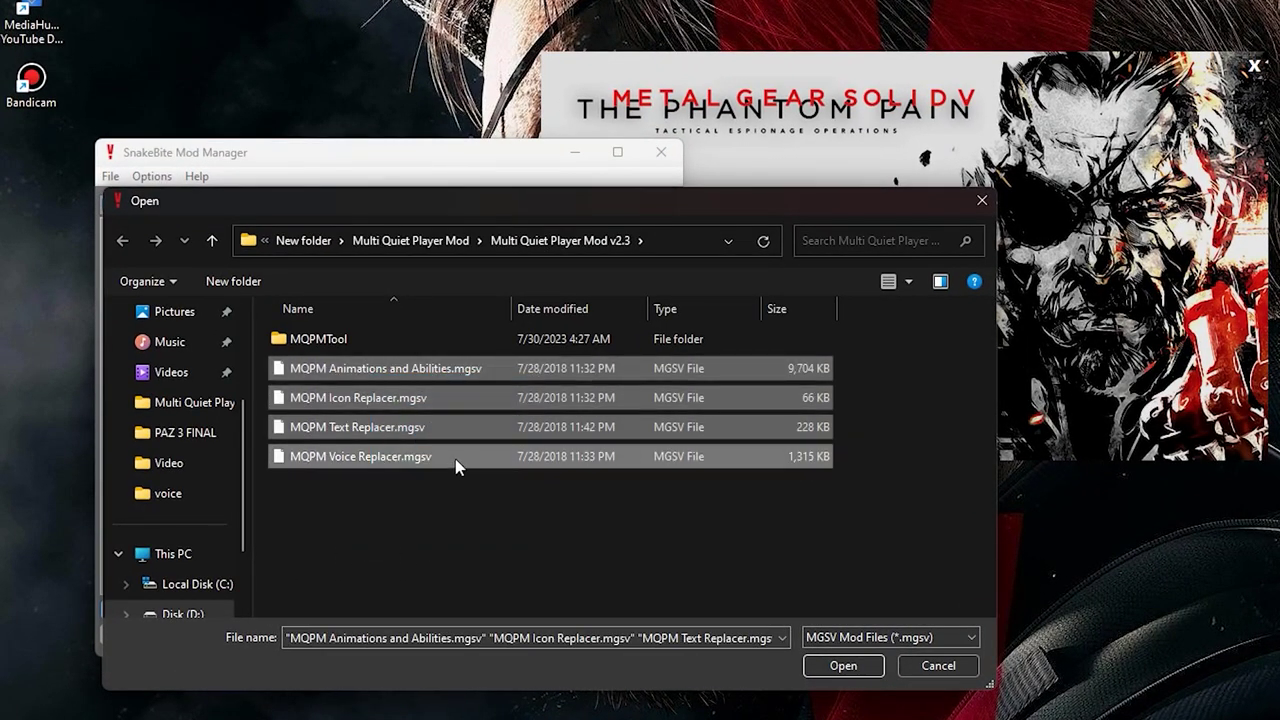
click(843, 666)
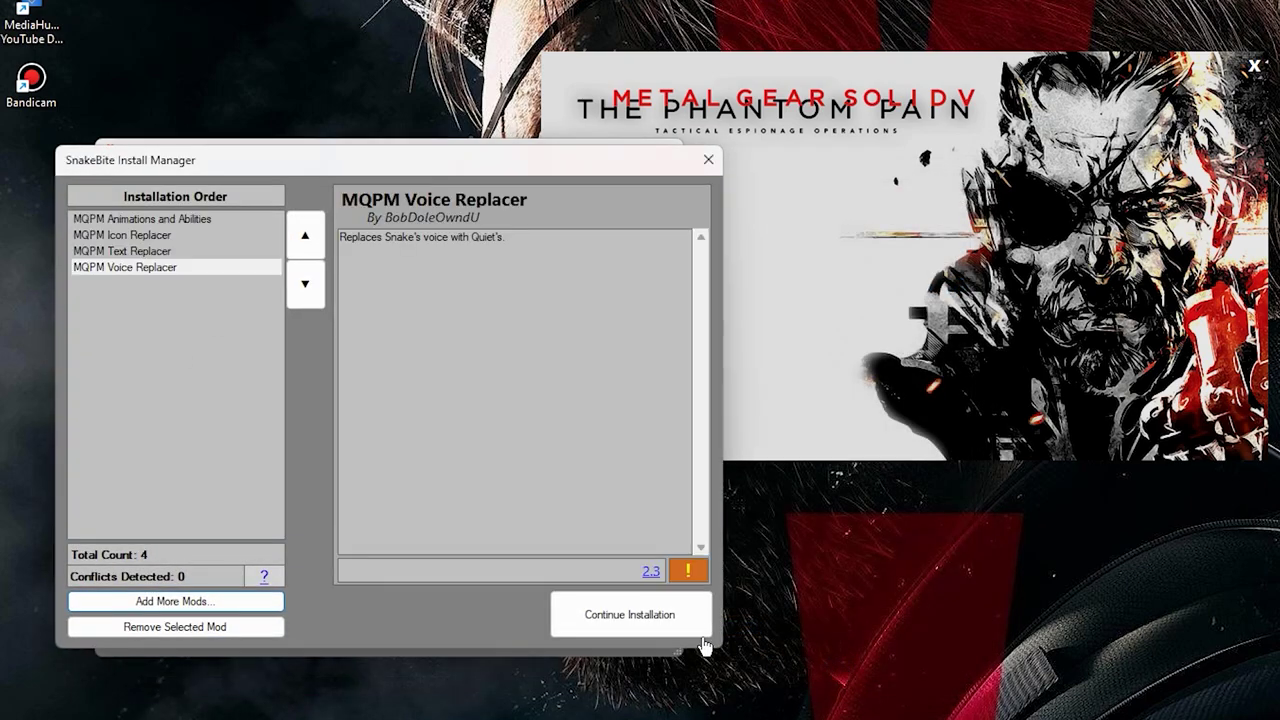
click(672, 624)
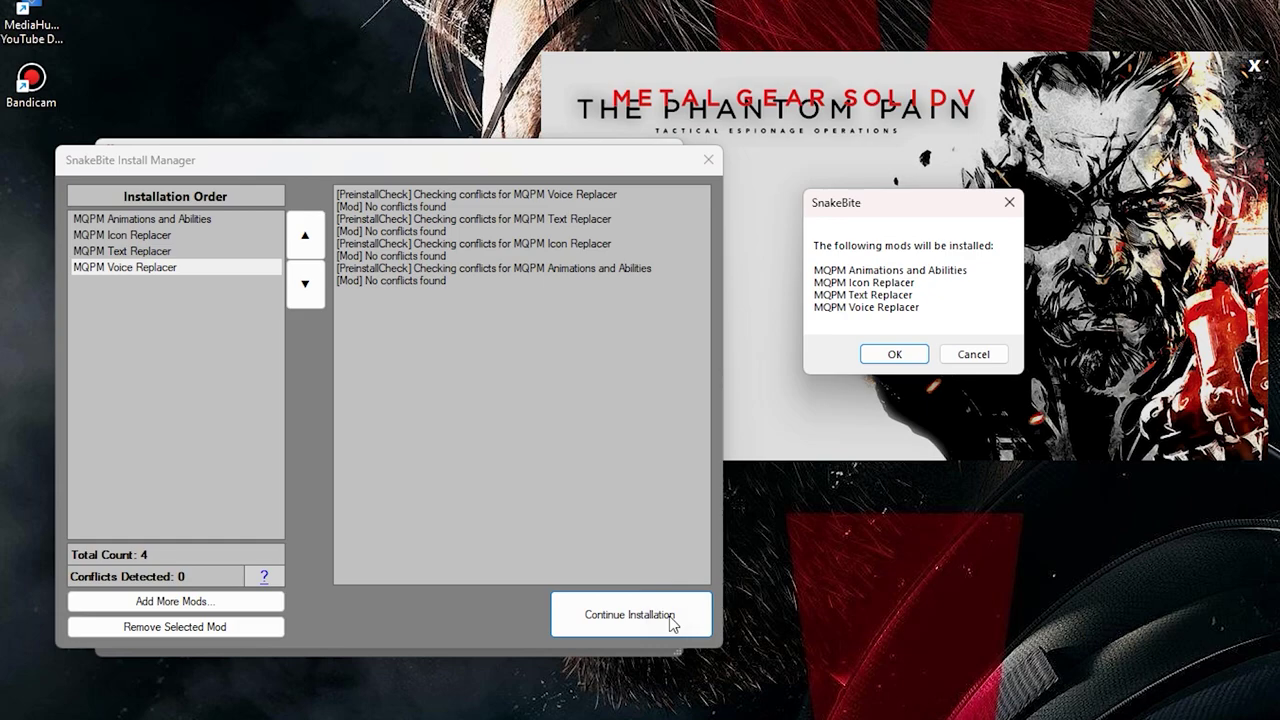
click(893, 356)
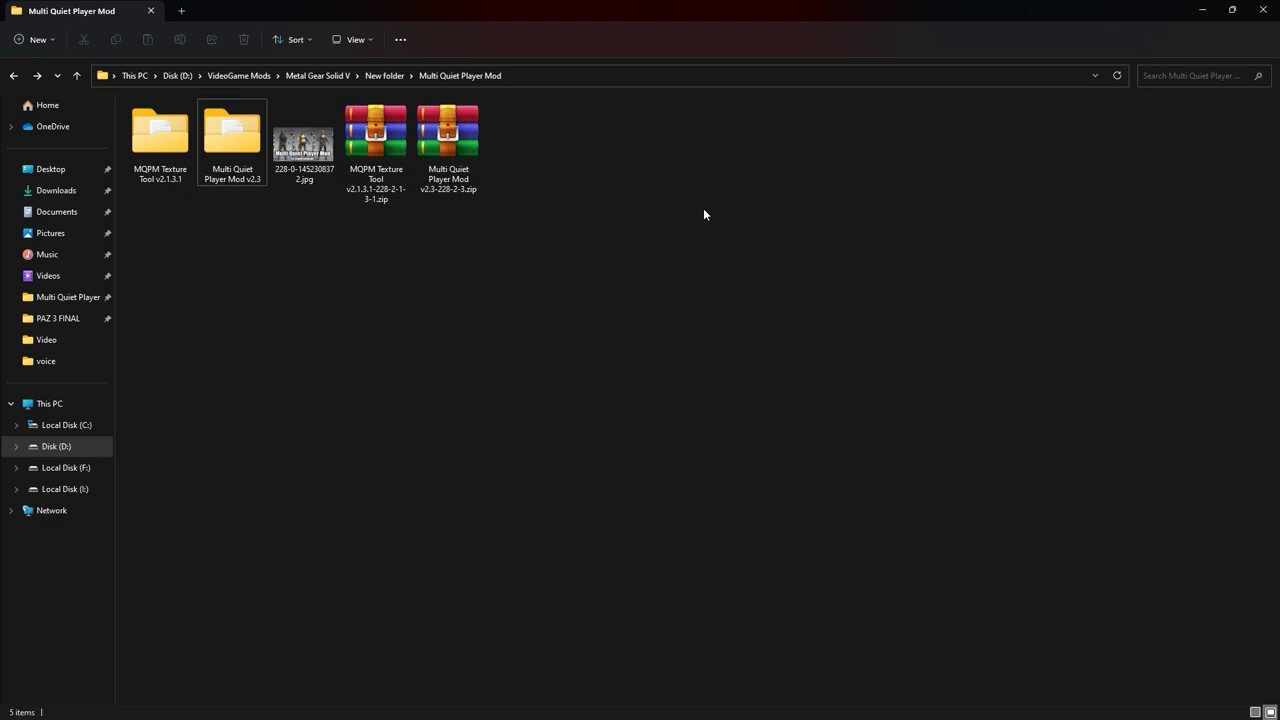
Step: Launch MQPM Tool v2.3.exe from the MQPMTool folder inside Multi Quiet Player Mod v2.3
double_click(238, 138)
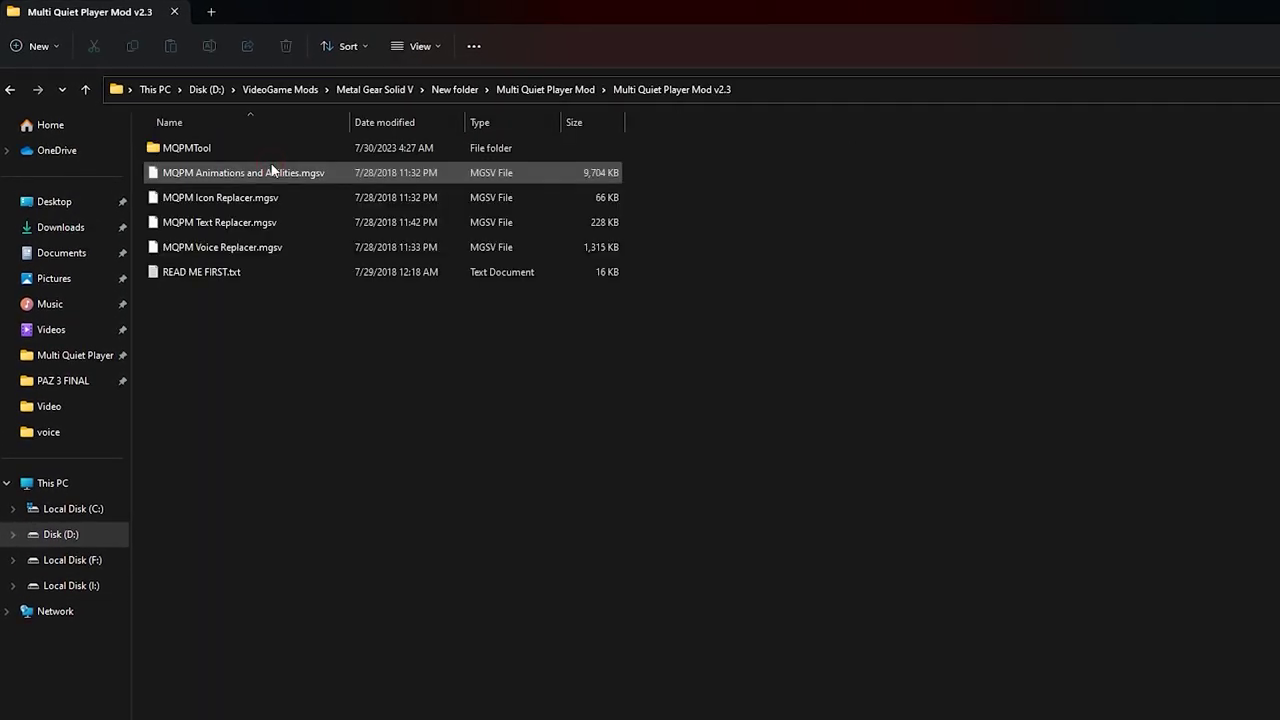
click(160, 150)
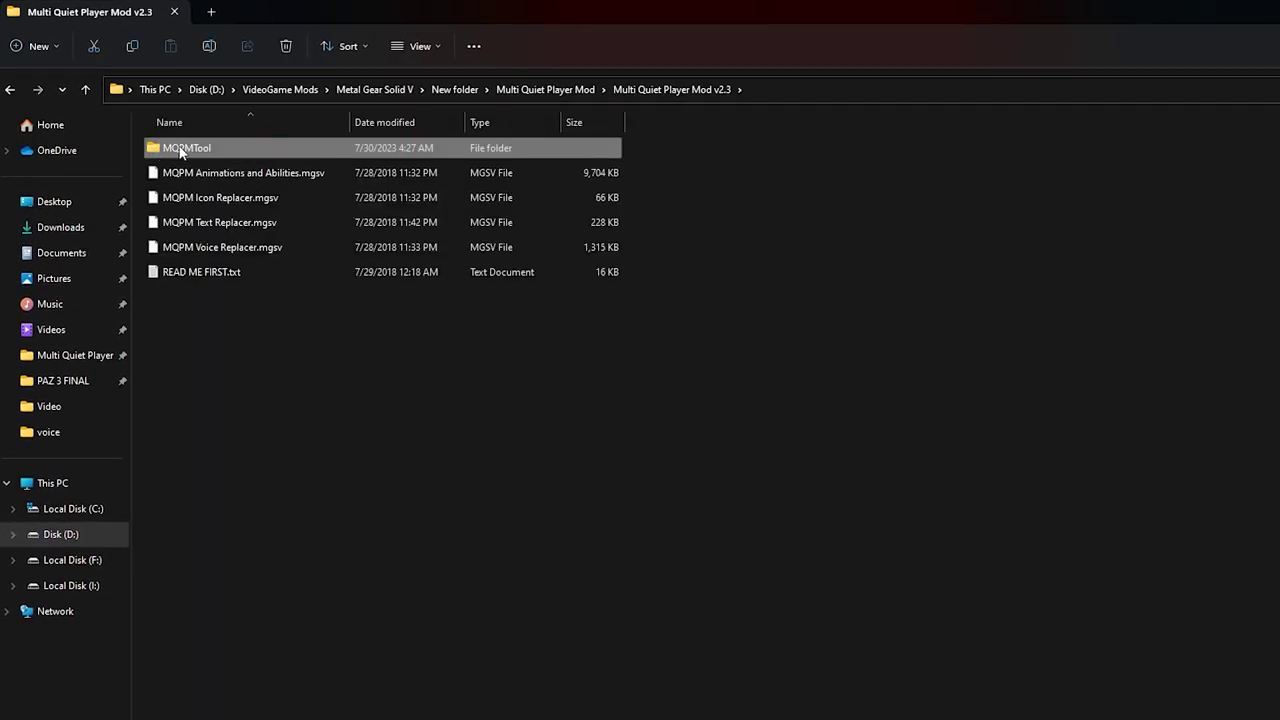
double_click(276, 148)
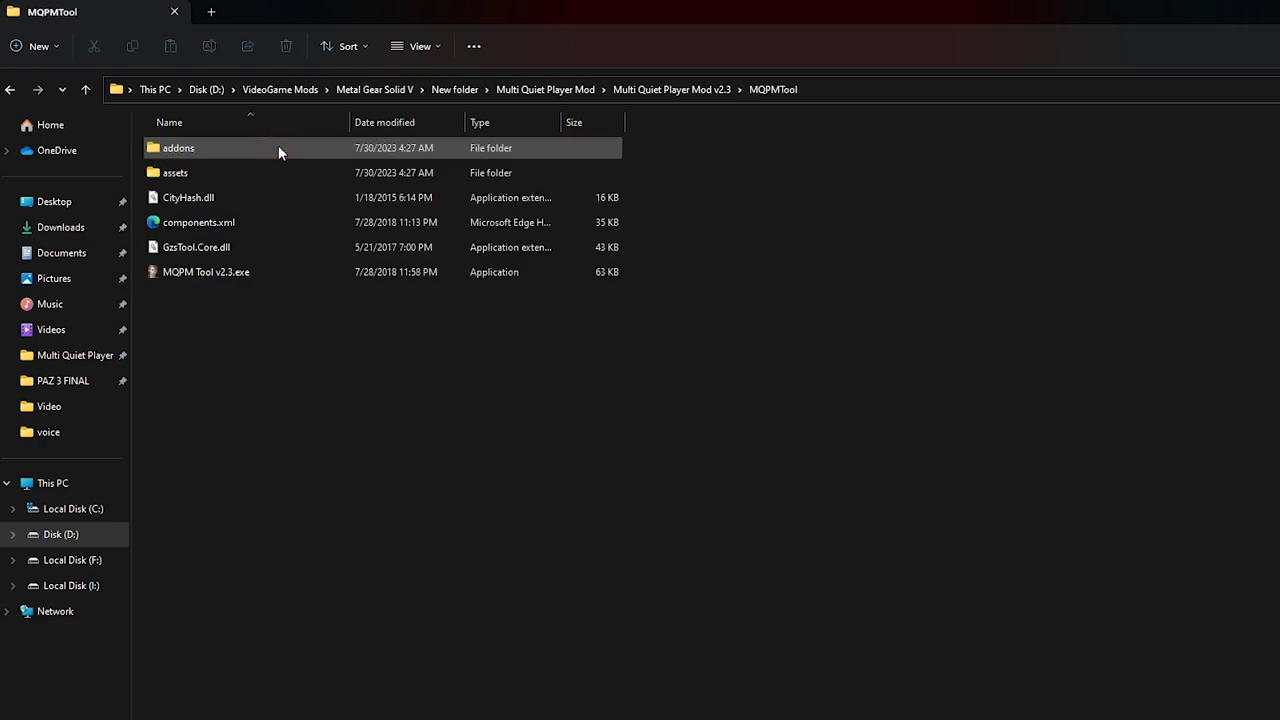
click(279, 271)
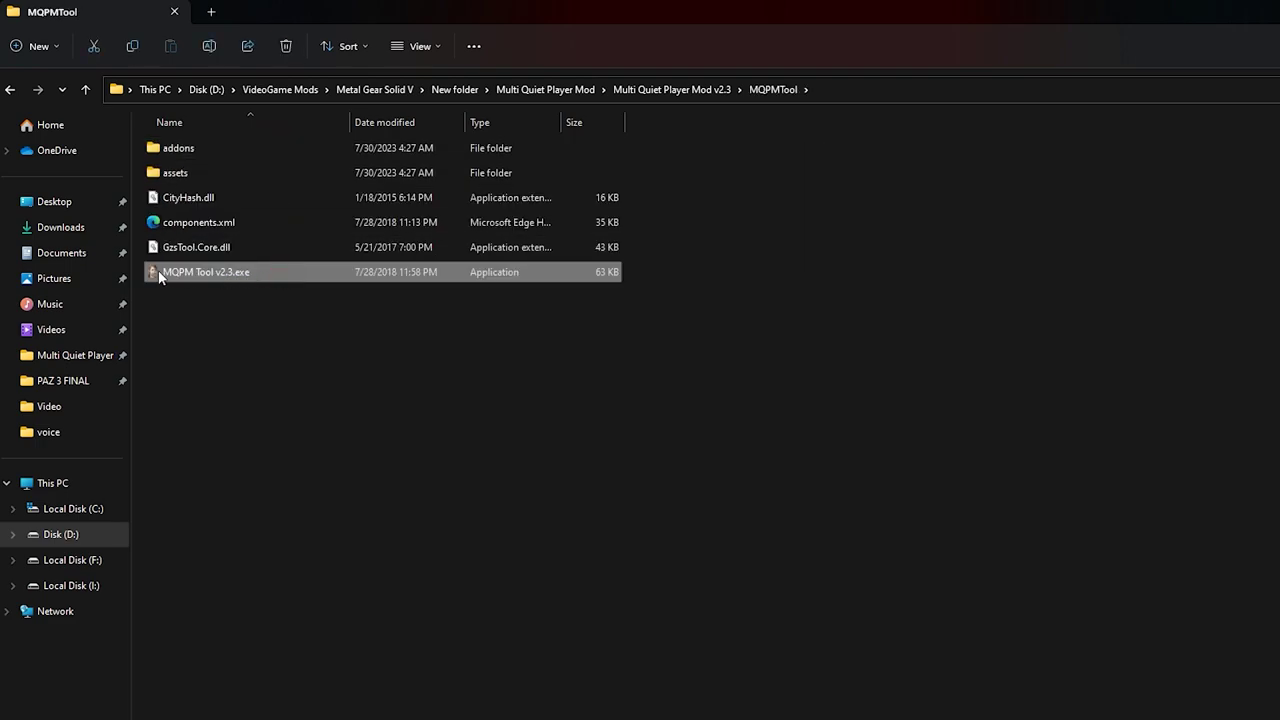
double_click(298, 274)
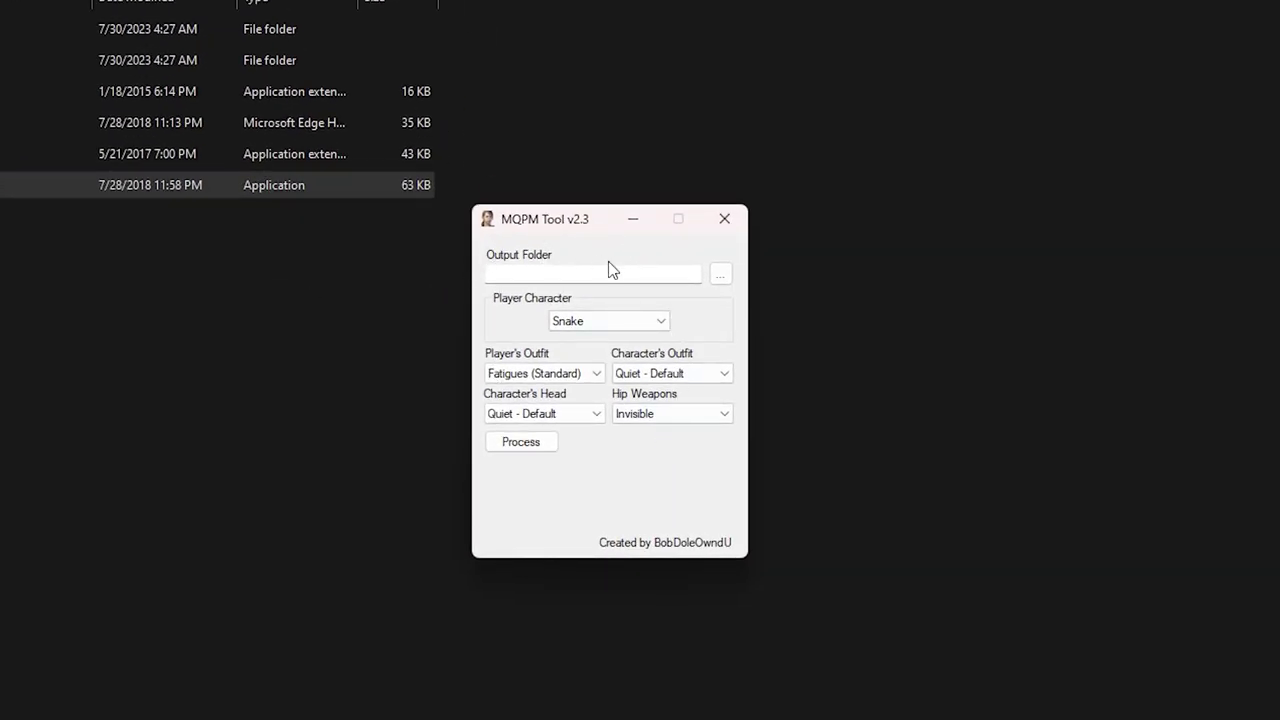
Step: Create a new folder named MGSV on the desktop and set it as the output folder
click(721, 276)
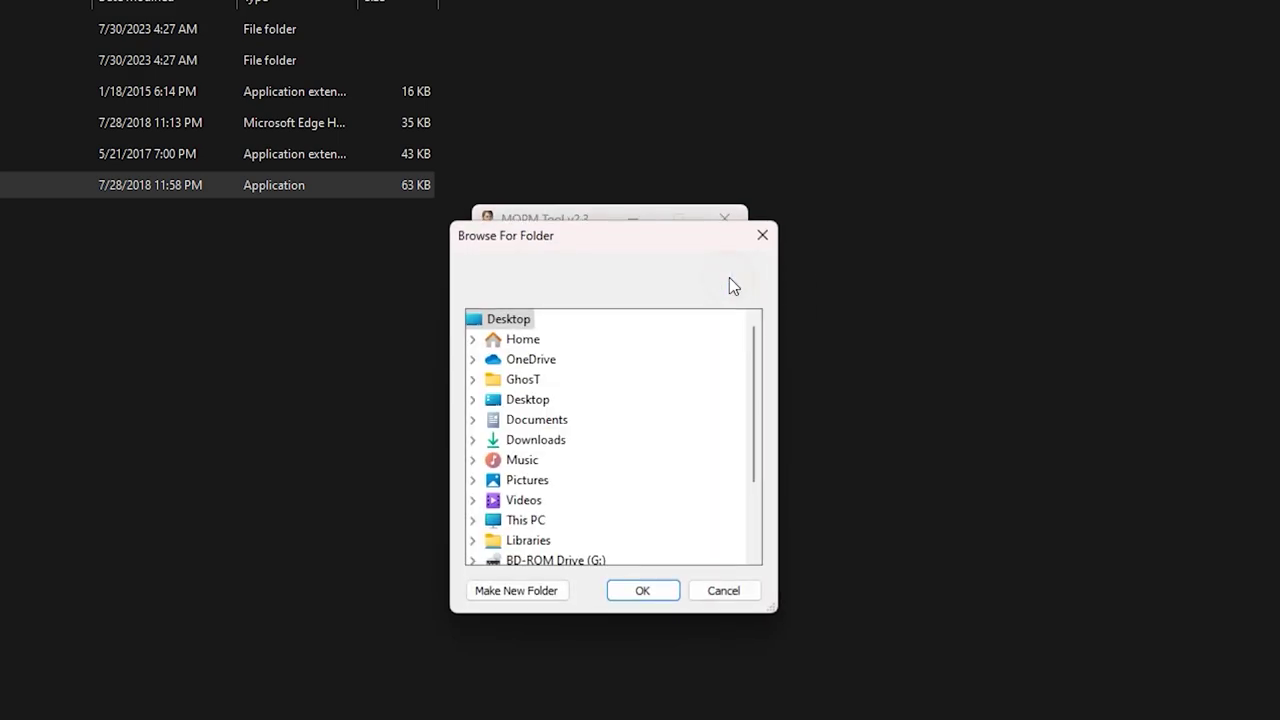
click(509, 591)
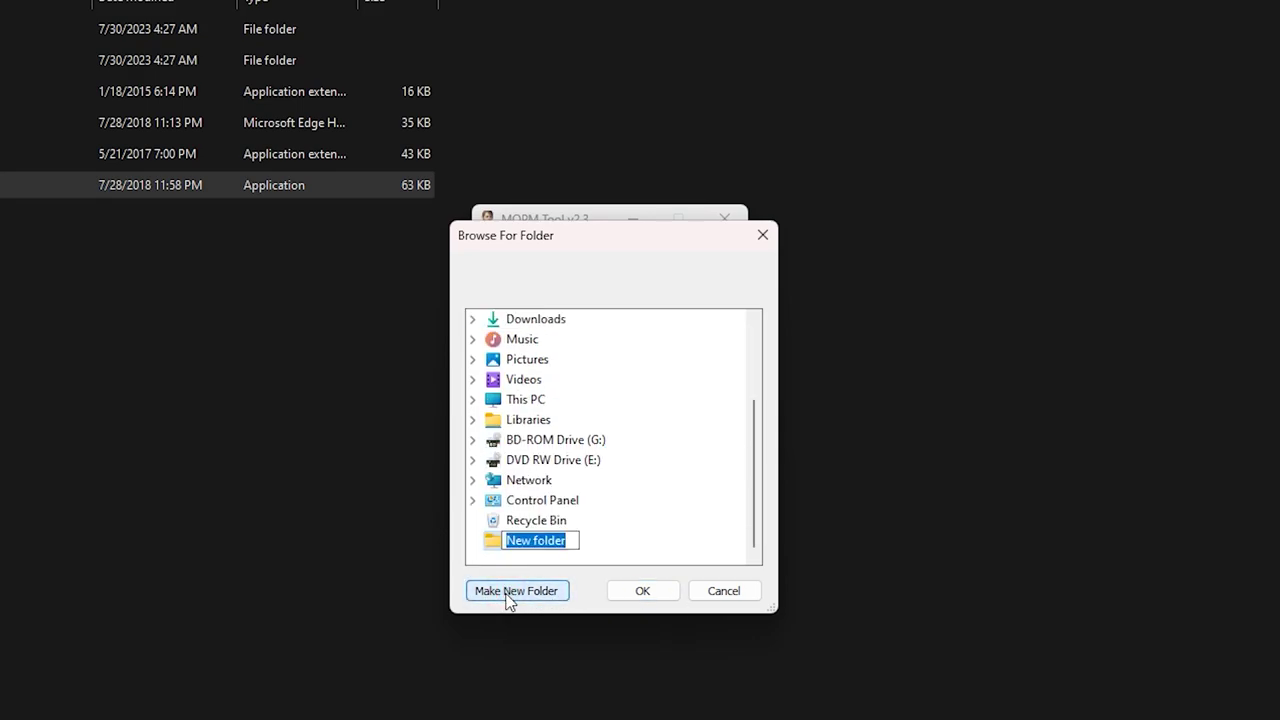
text(MGSV)
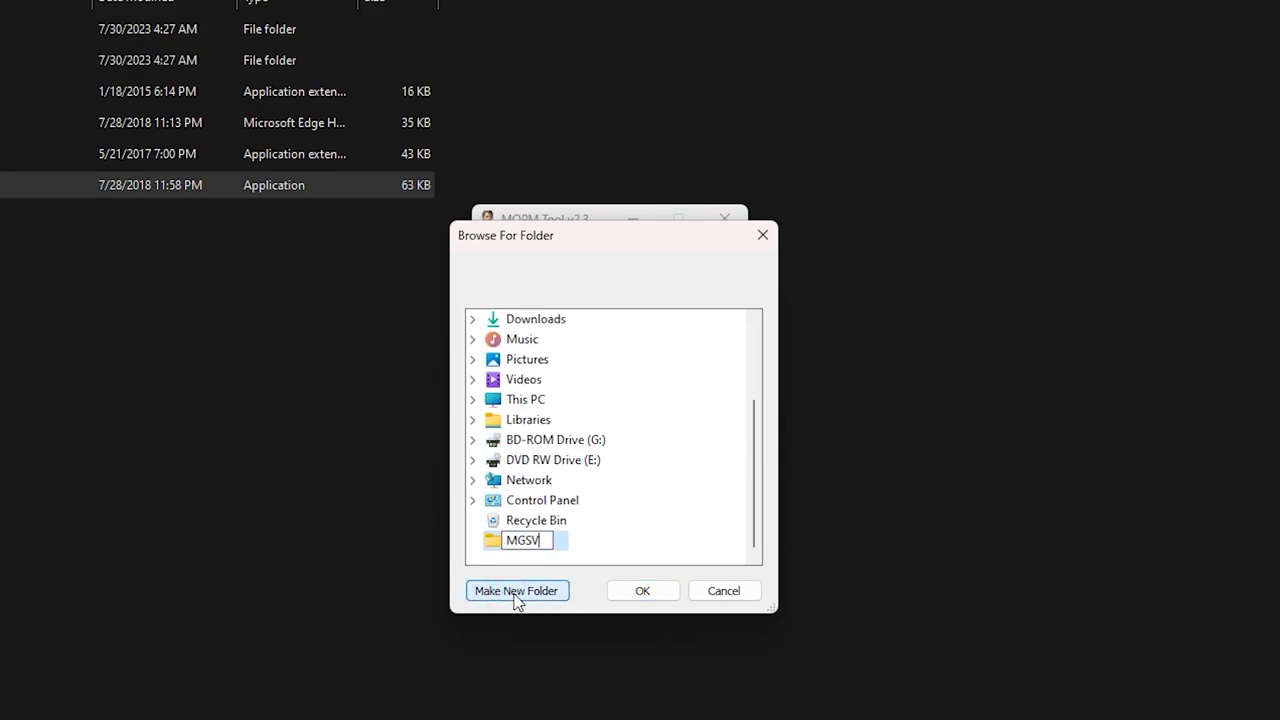
click(557, 556)
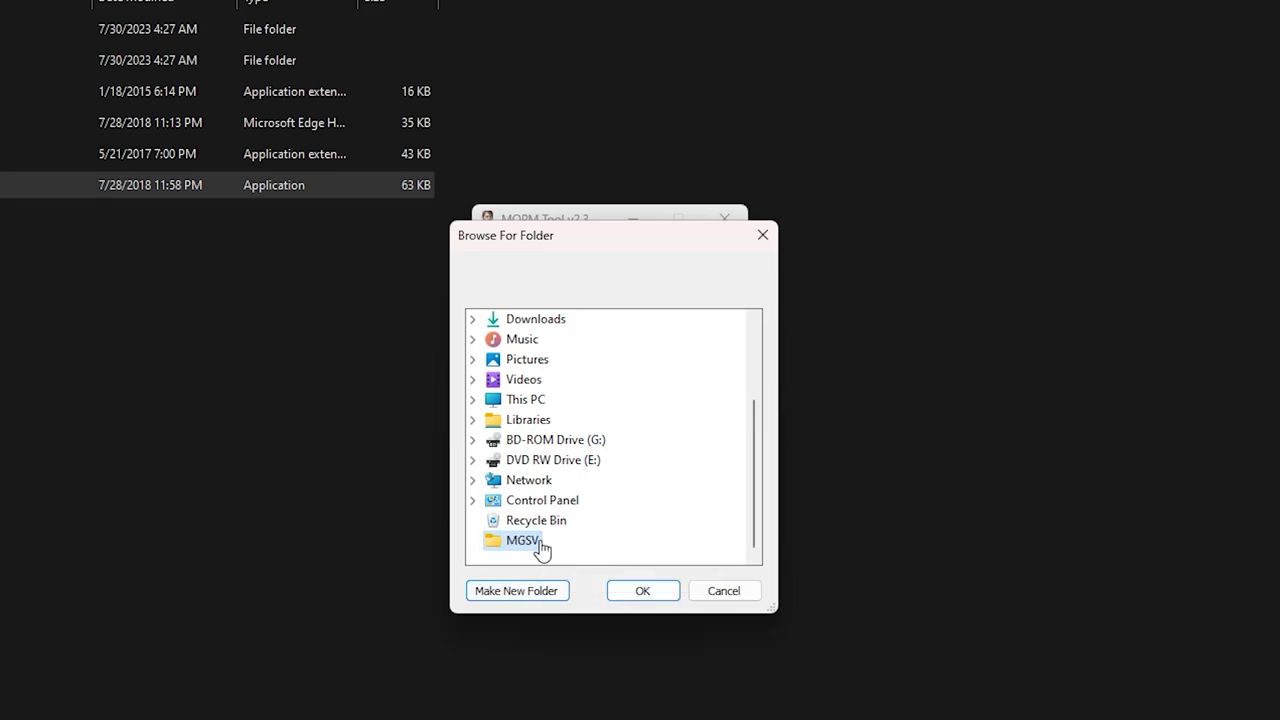
click(645, 592)
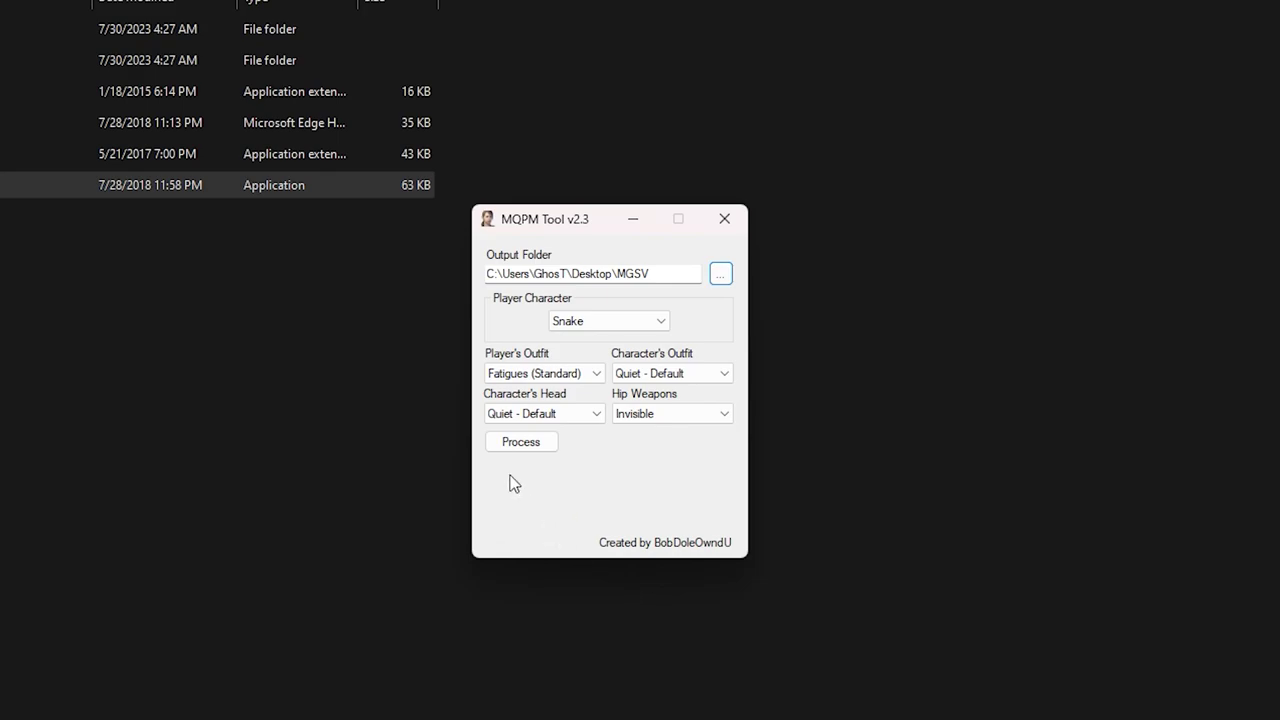
Step: Set the player character to Snake, the player's outfit to Battle Dress and the character's outfit to Quiet - Default
click(579, 322)
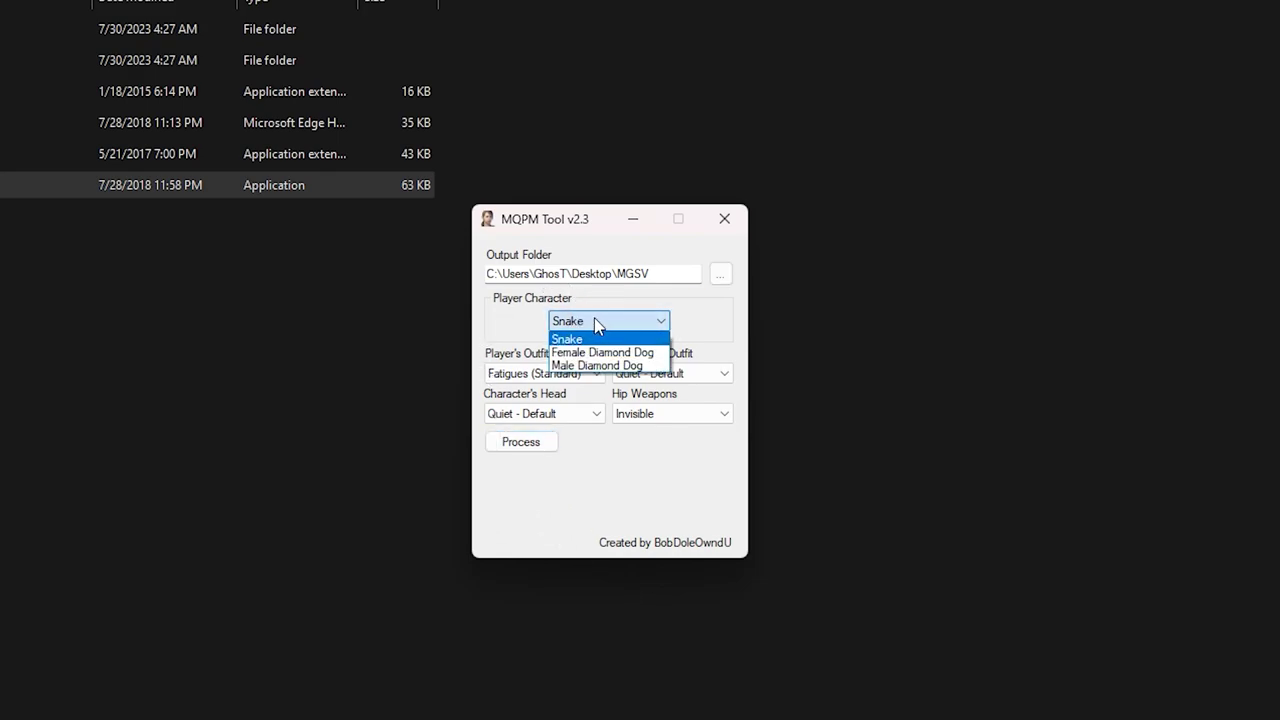
click(587, 341)
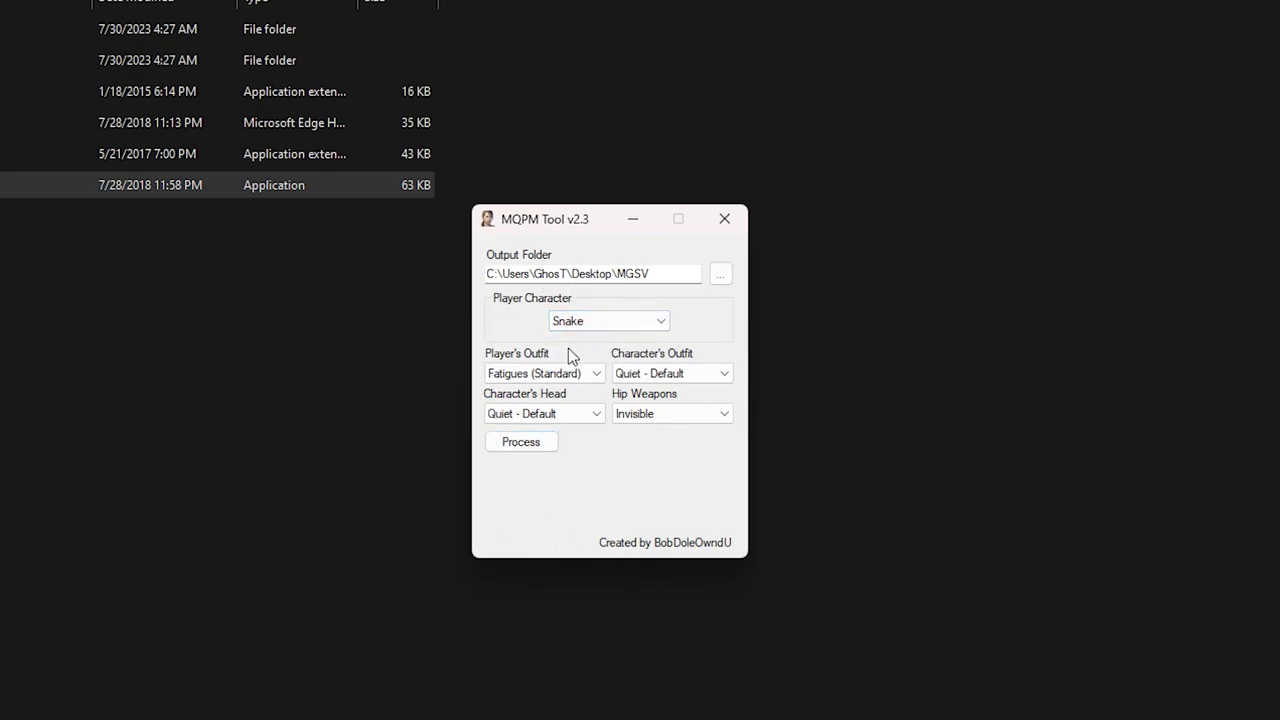
click(585, 372)
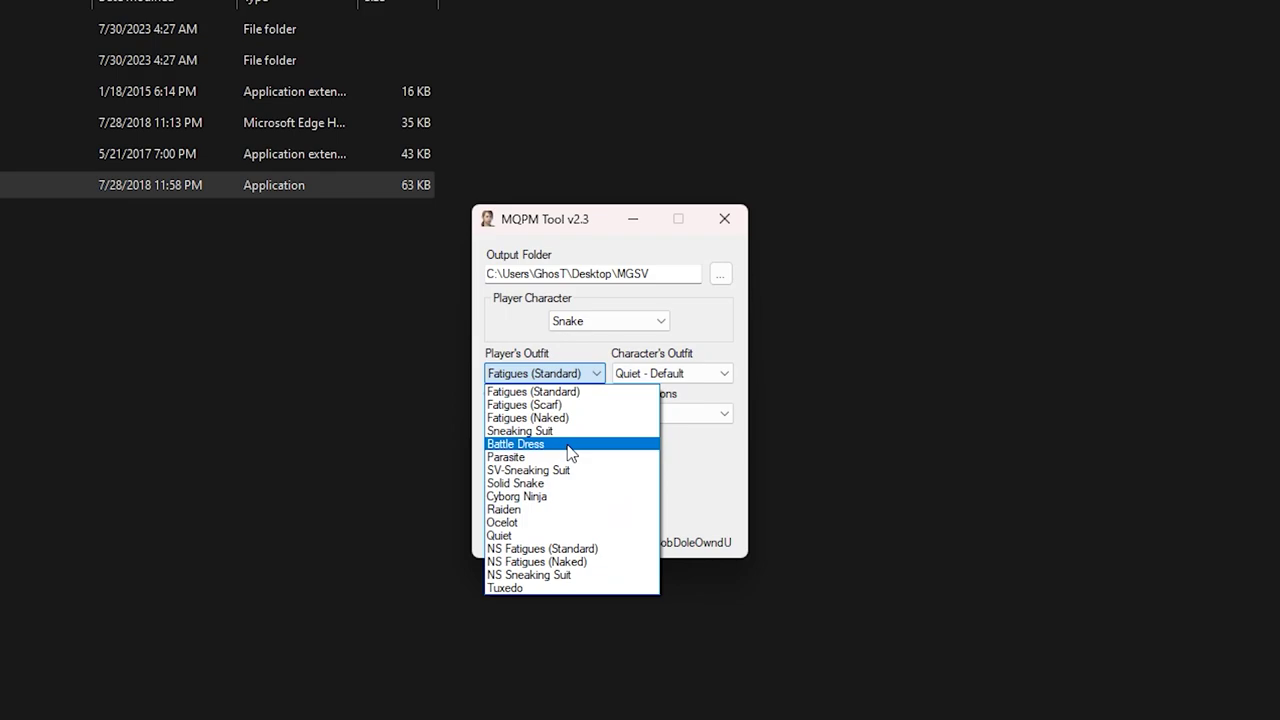
click(510, 446)
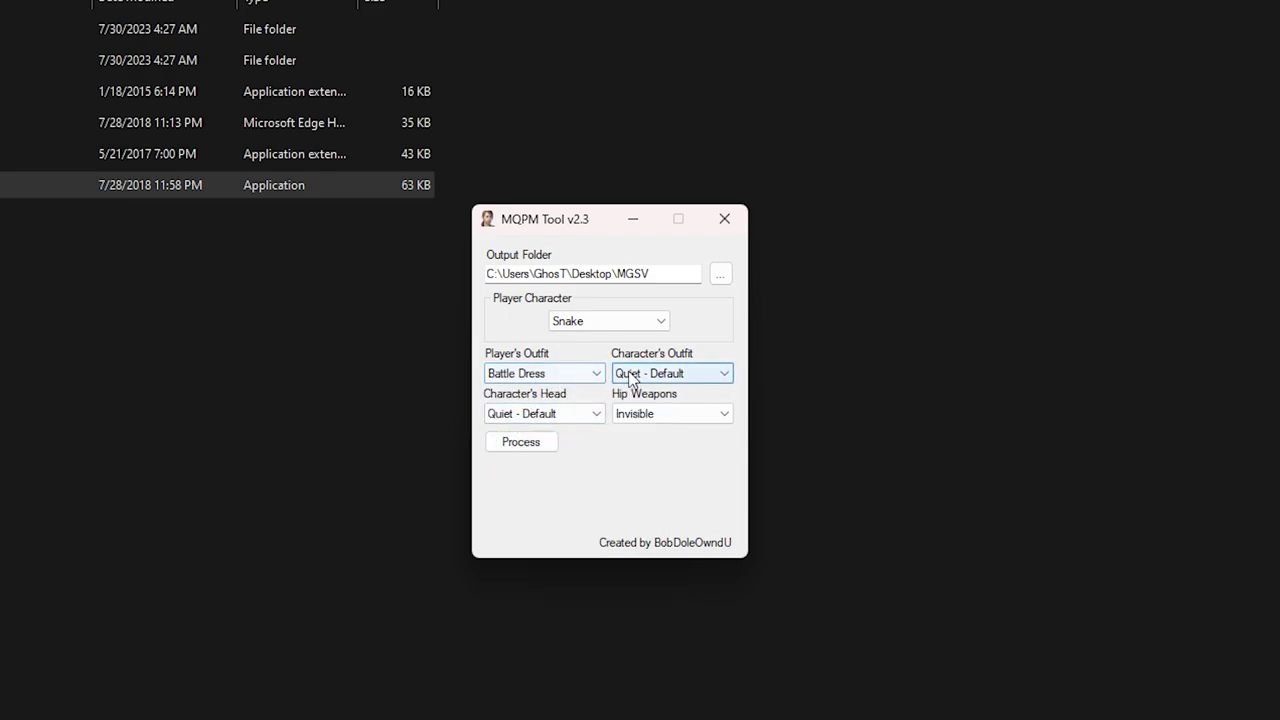
click(722, 373)
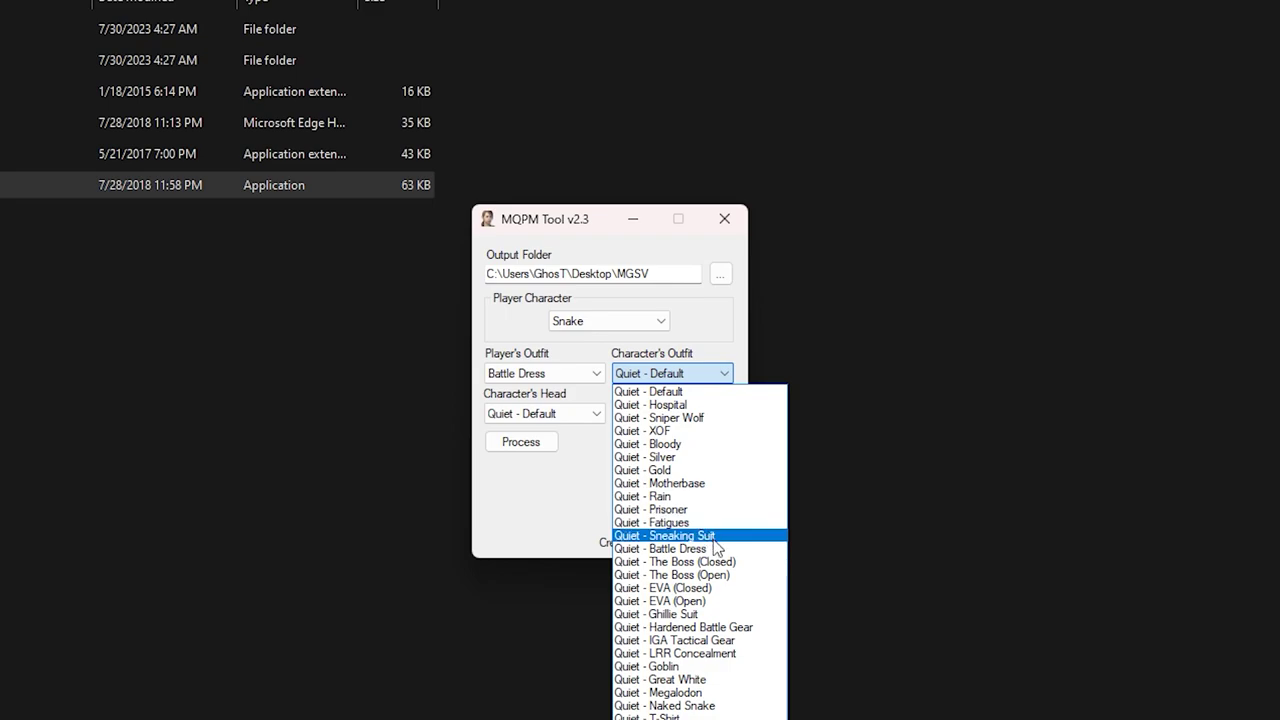
click(693, 393)
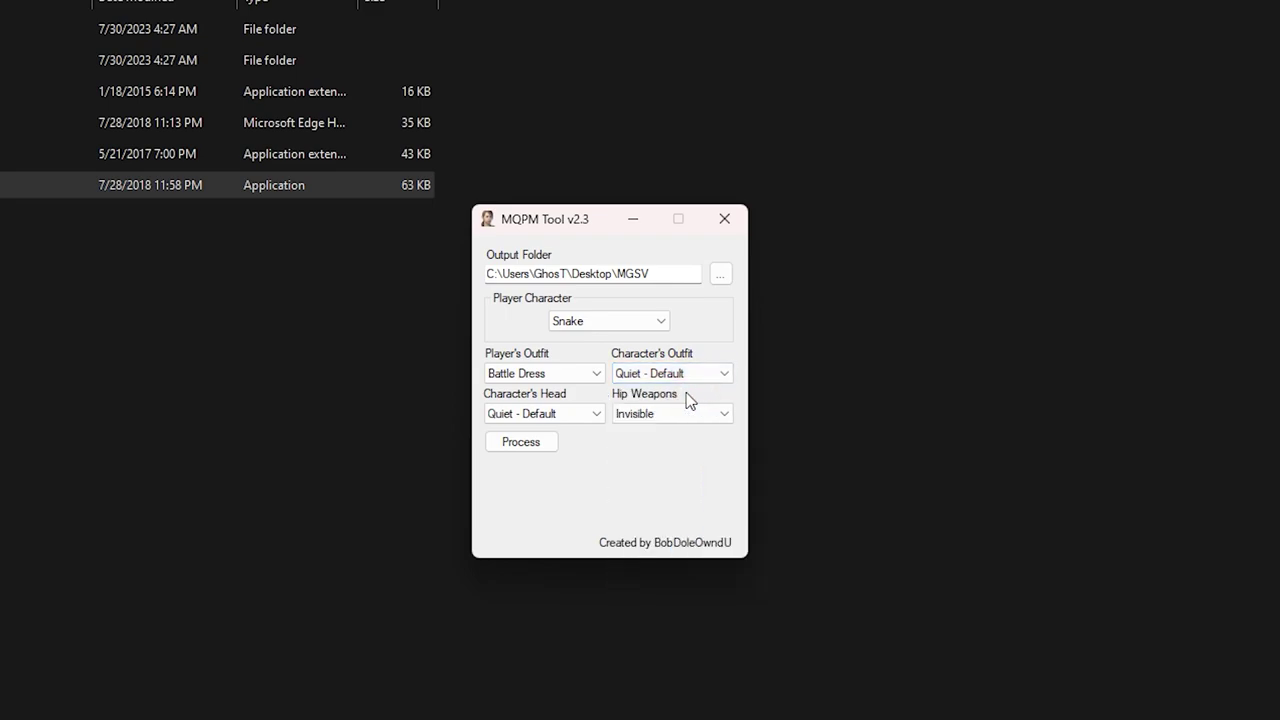
Step: Choose the Quiet - Default head and Invisible hip weapons, and process the mod files into the output folder
click(559, 420)
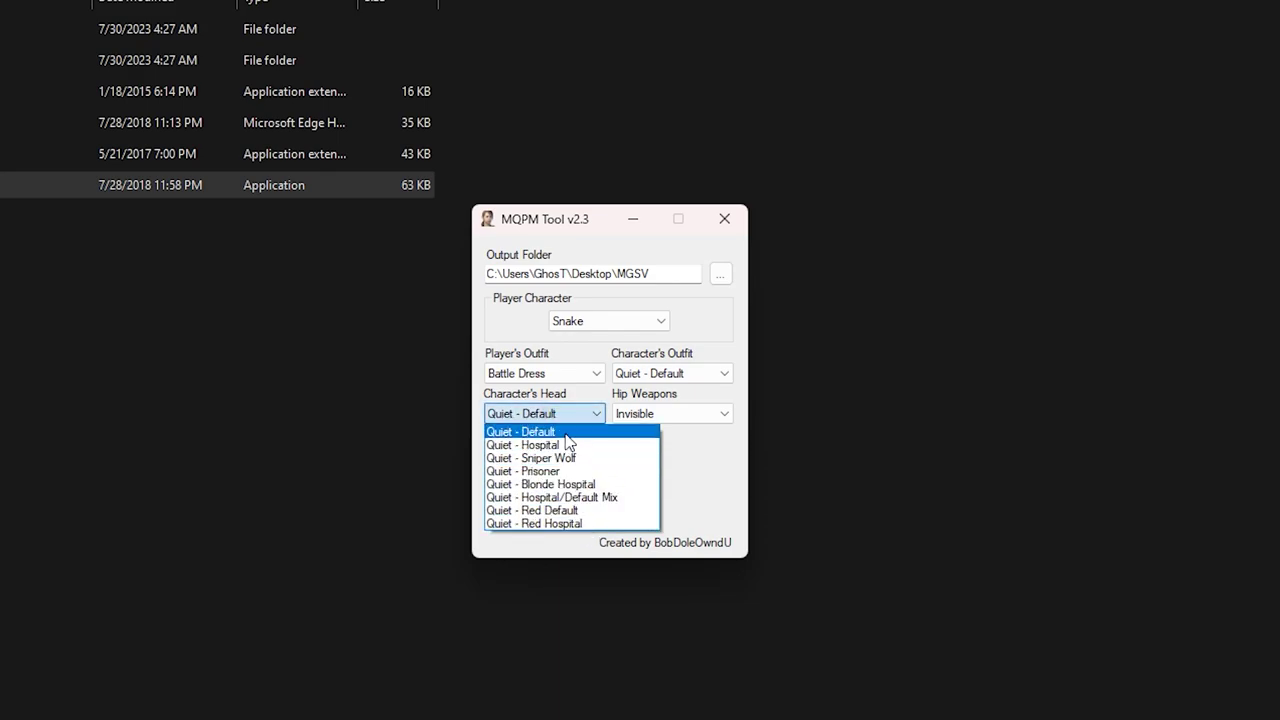
click(566, 432)
click(632, 420)
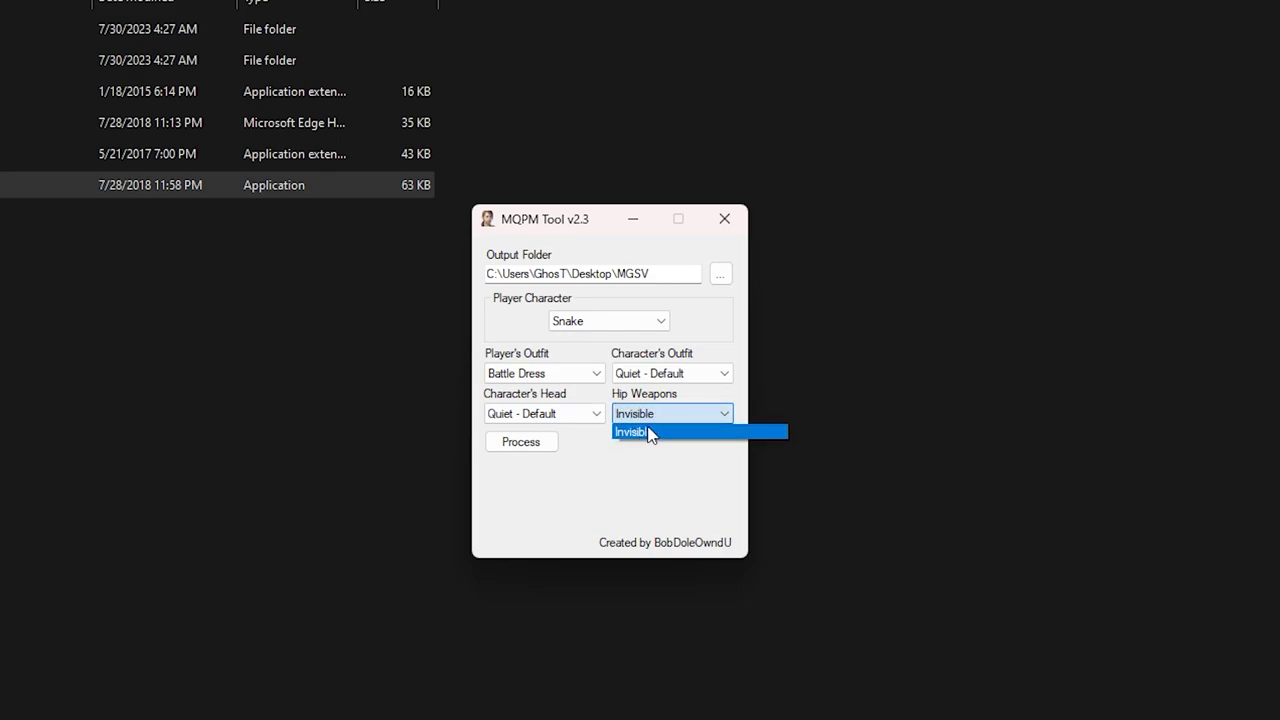
click(666, 433)
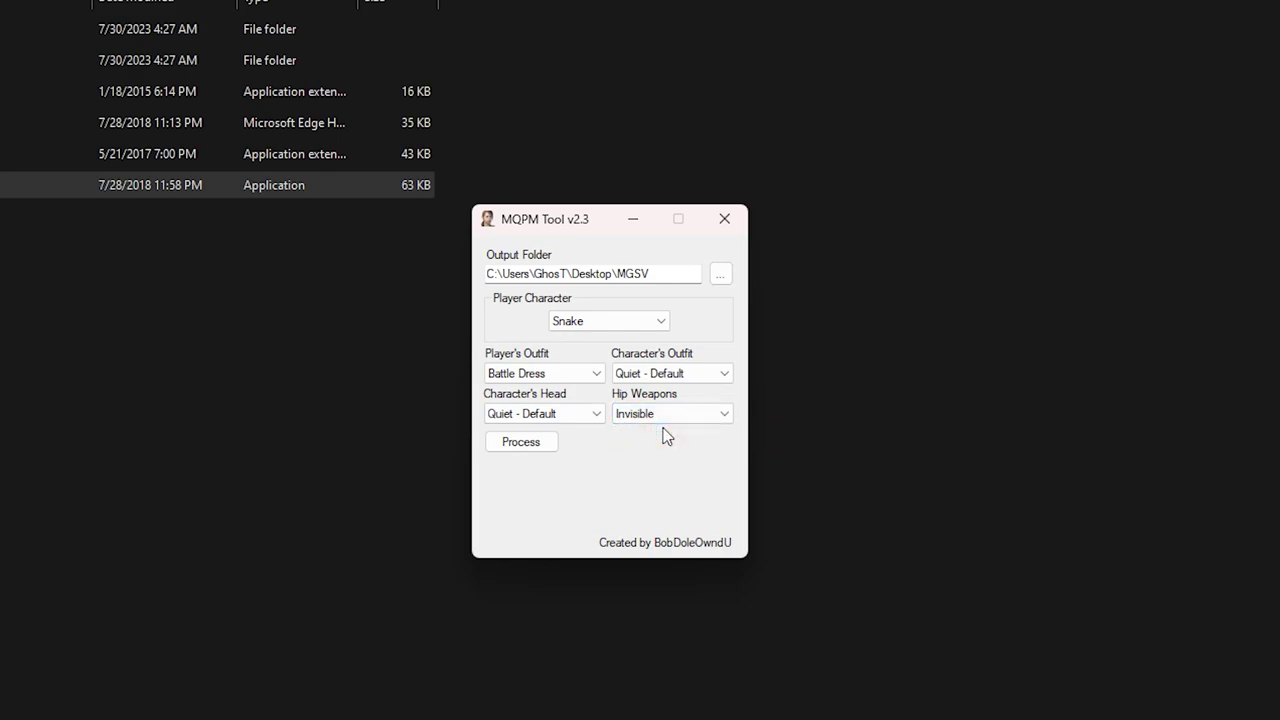
click(499, 452)
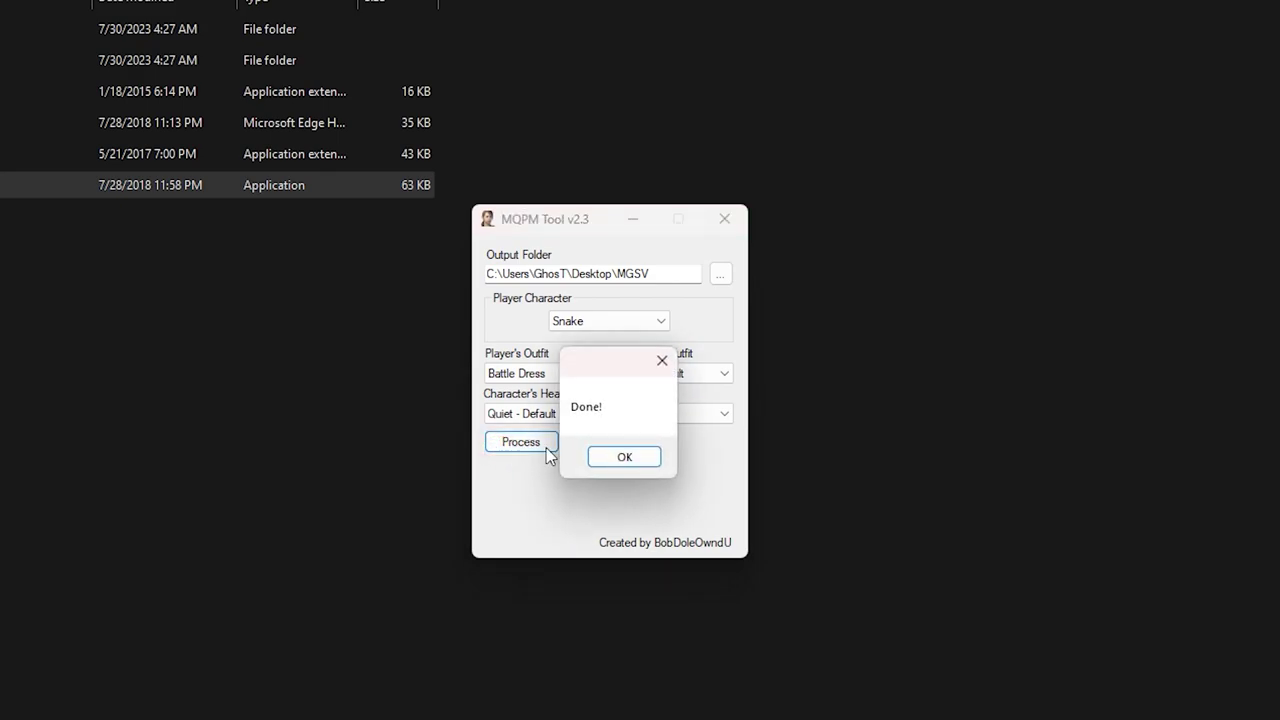
click(622, 457)
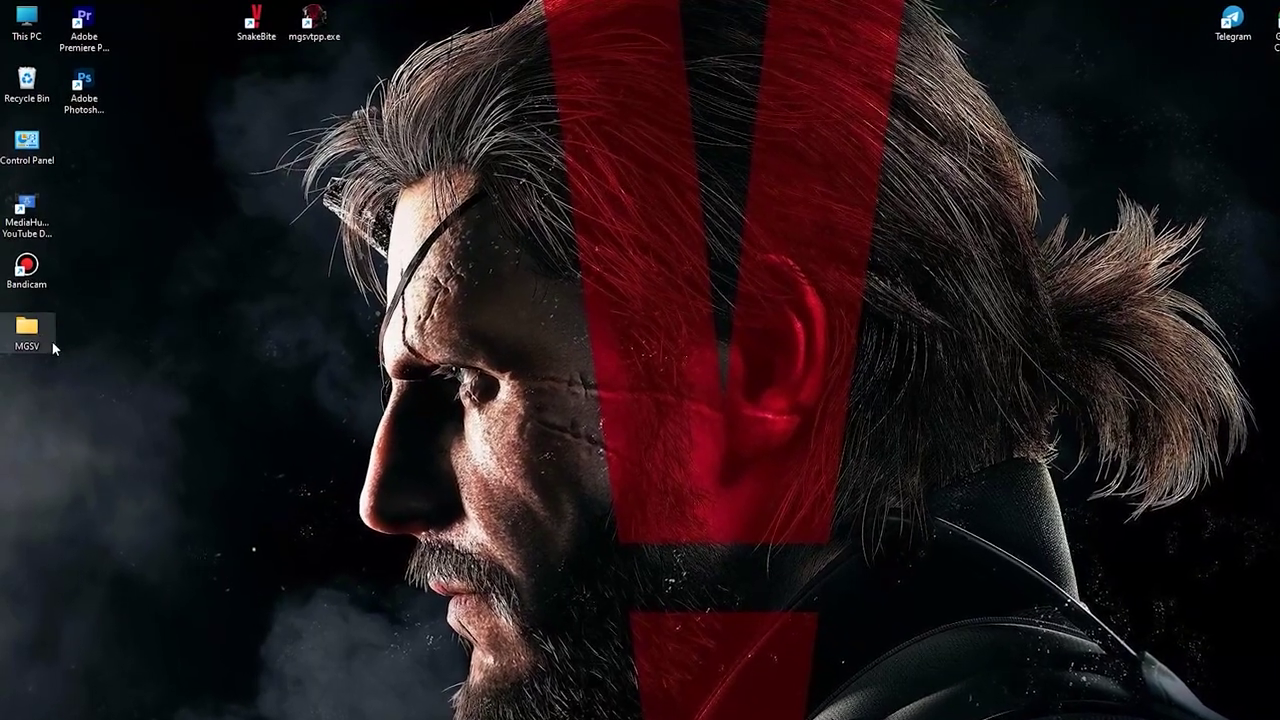
Step: Examine the generated Assets folder and its tpp subfolder inside the MGSV folder on the desktop
double_click(31, 320)
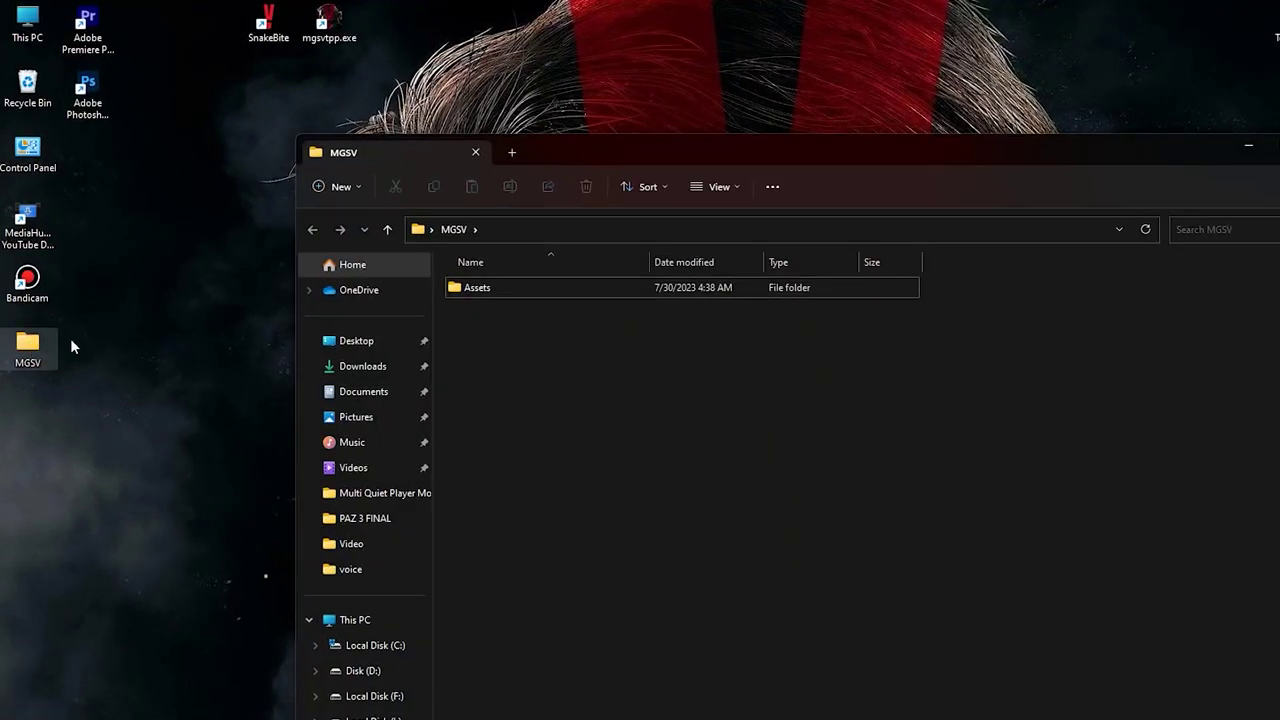
click(551, 296)
double_click(510, 292)
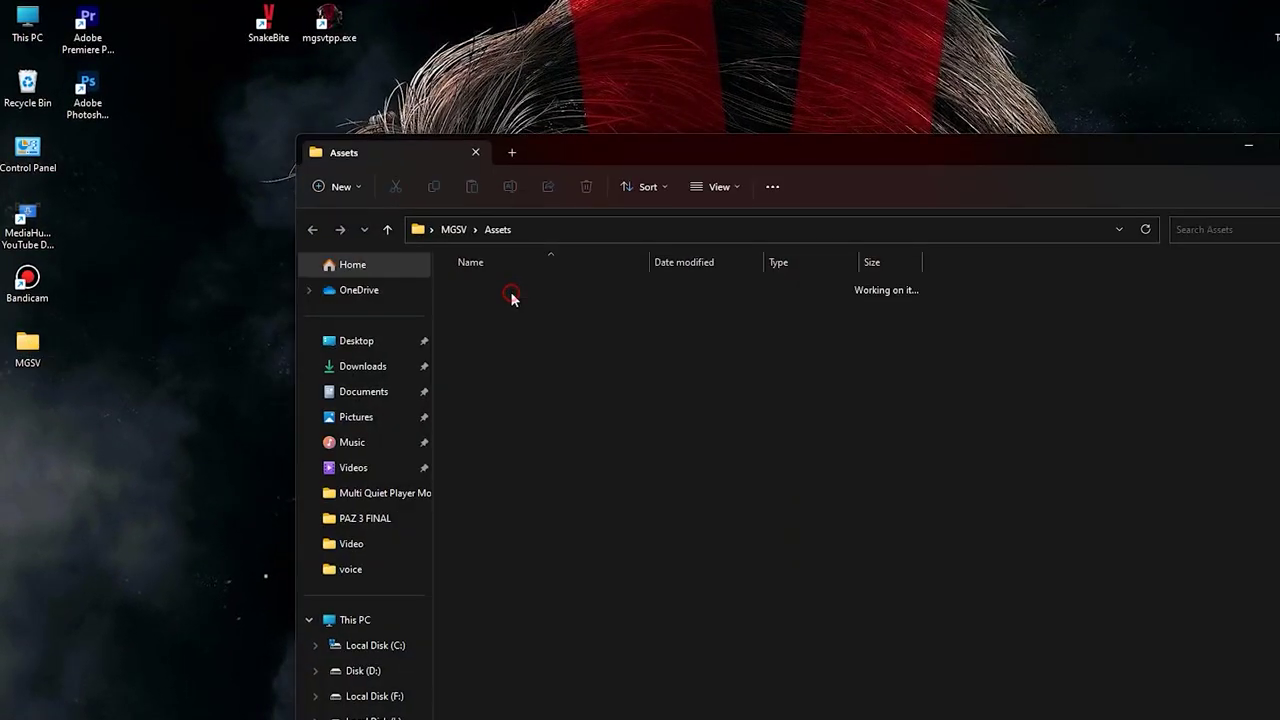
double_click(536, 292)
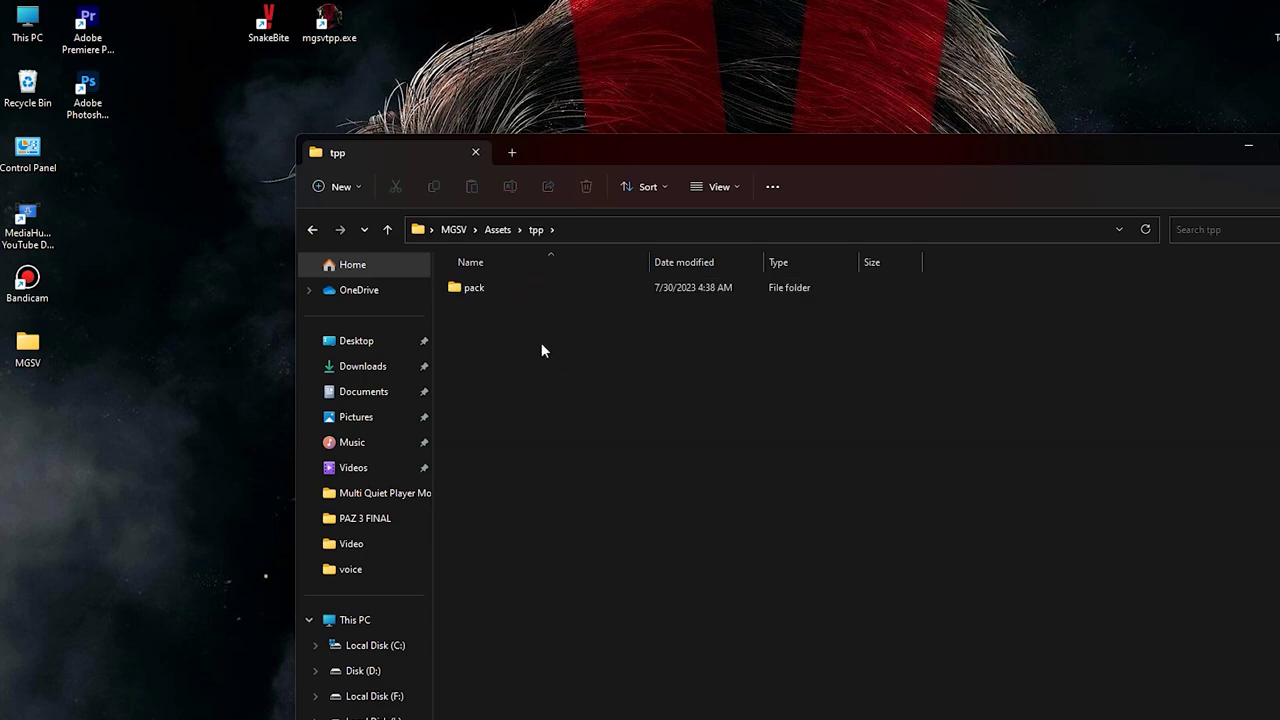
key(BackSpace)
key(BackSpace)
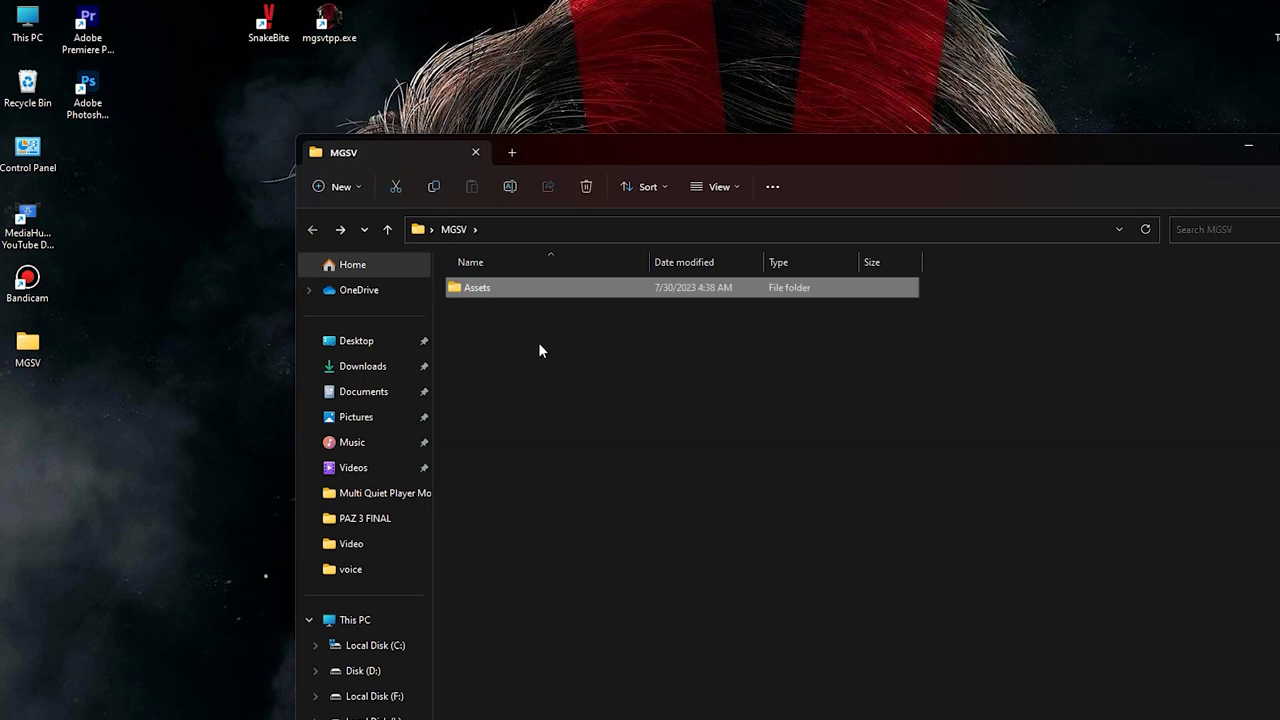
Step: Open the file location of the SnakeBite desktop shortcut and launch makebite.exe from that folder
click(271, 32)
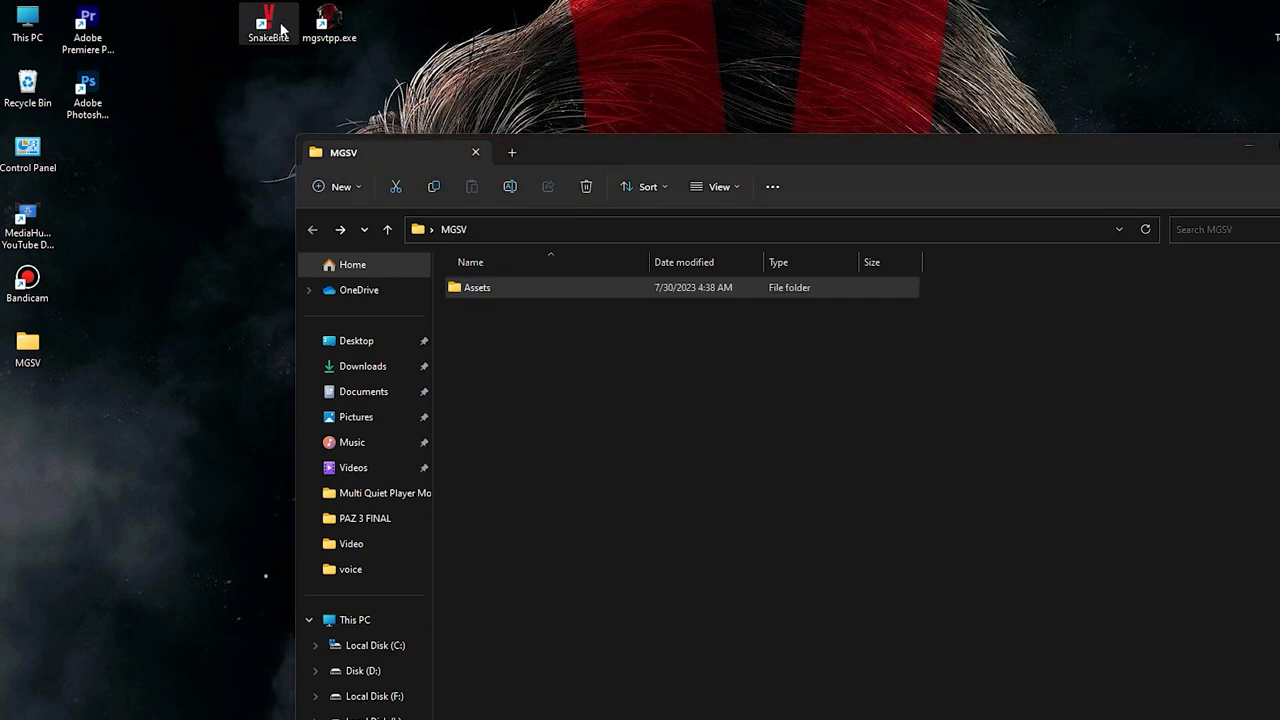
right_click(282, 32)
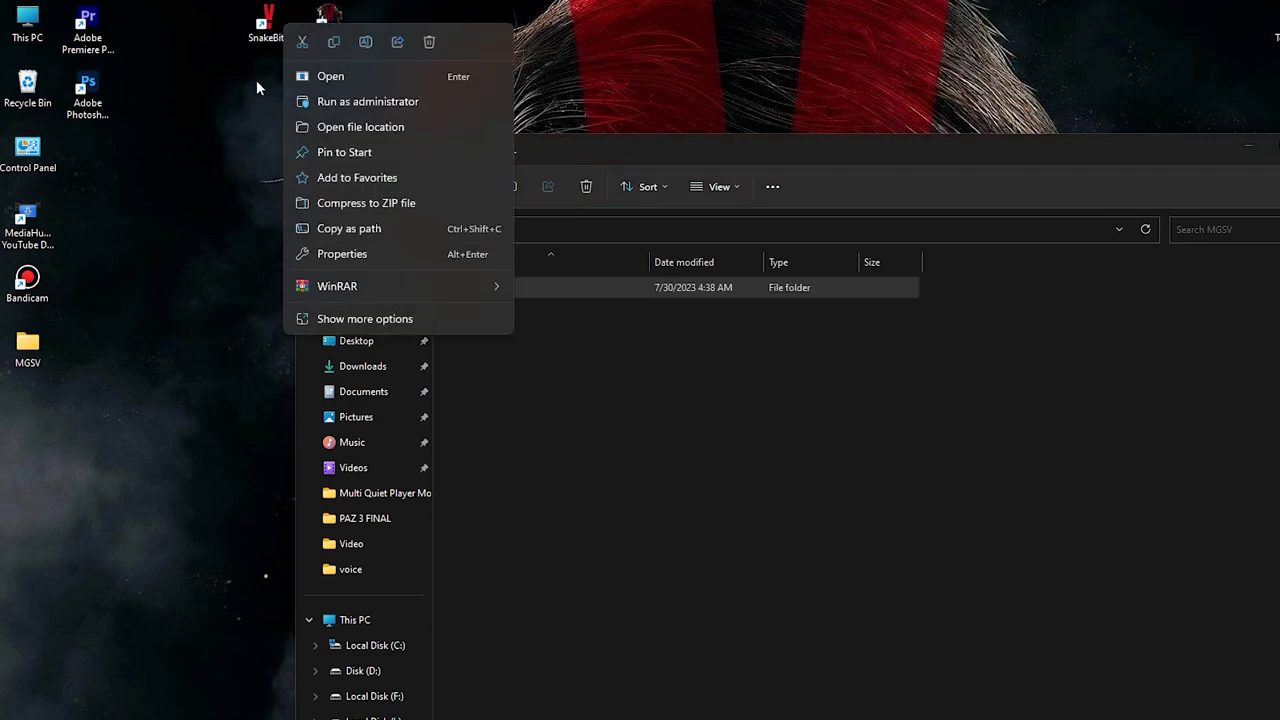
click(300, 128)
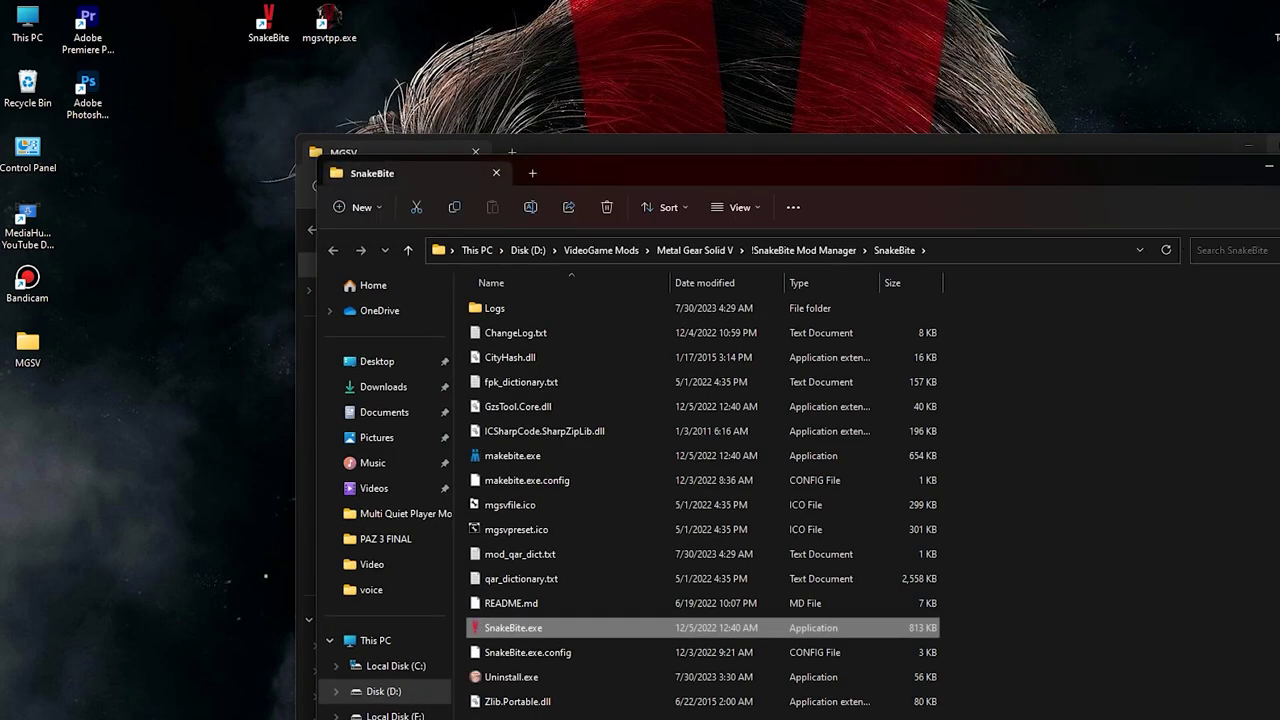
click(1279, 165)
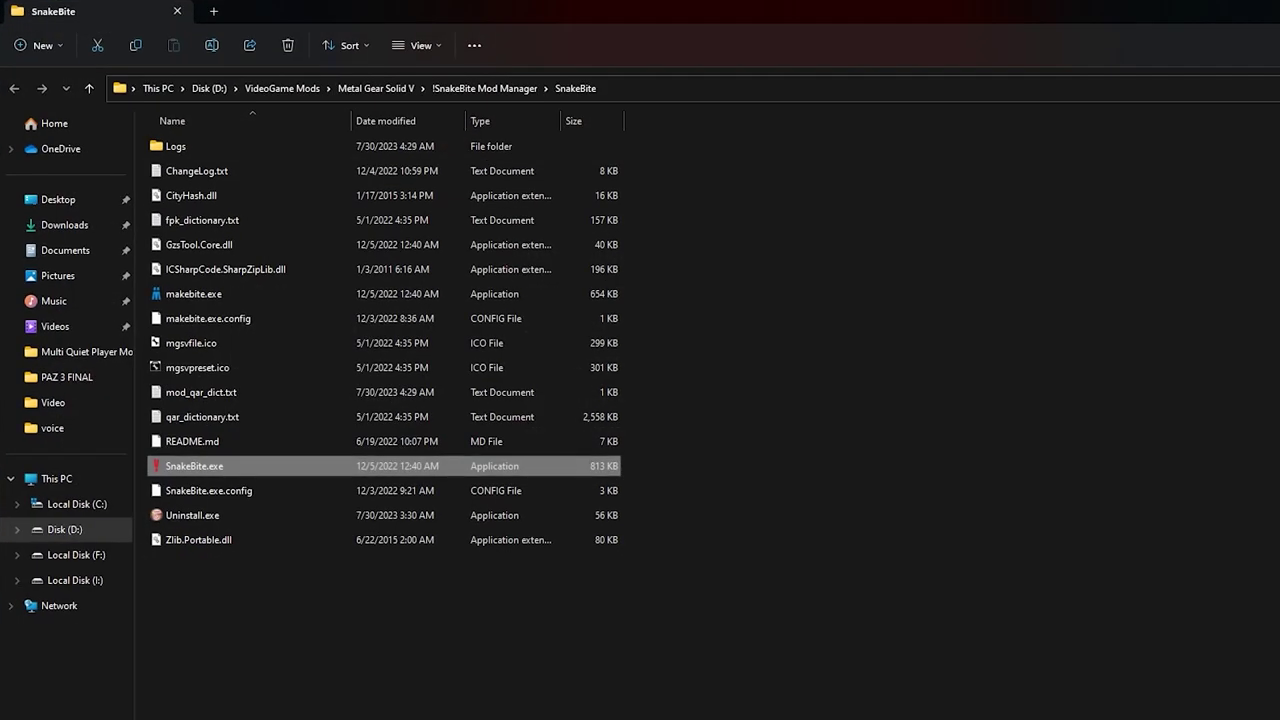
click(220, 296)
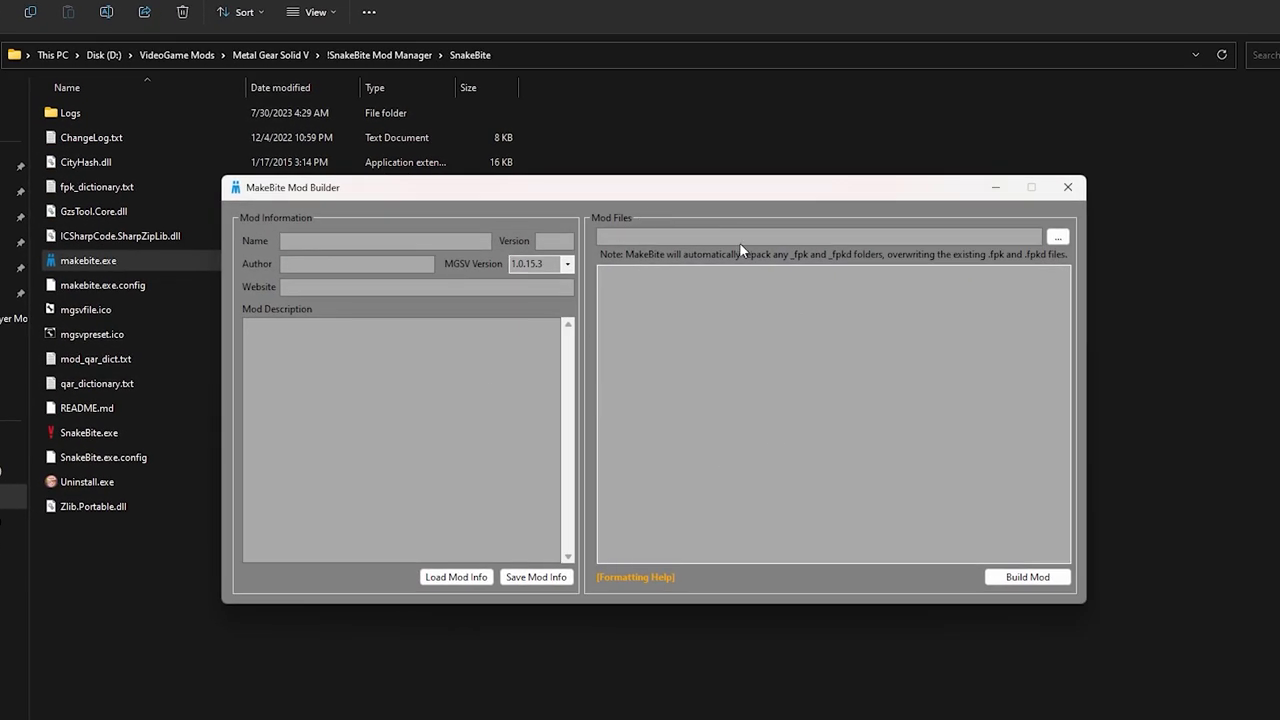
Step: Load the desktop MGSV folder as the mod files and enter name My Mod, version 12, the author's name and description Quiet new mod
click(1059, 238)
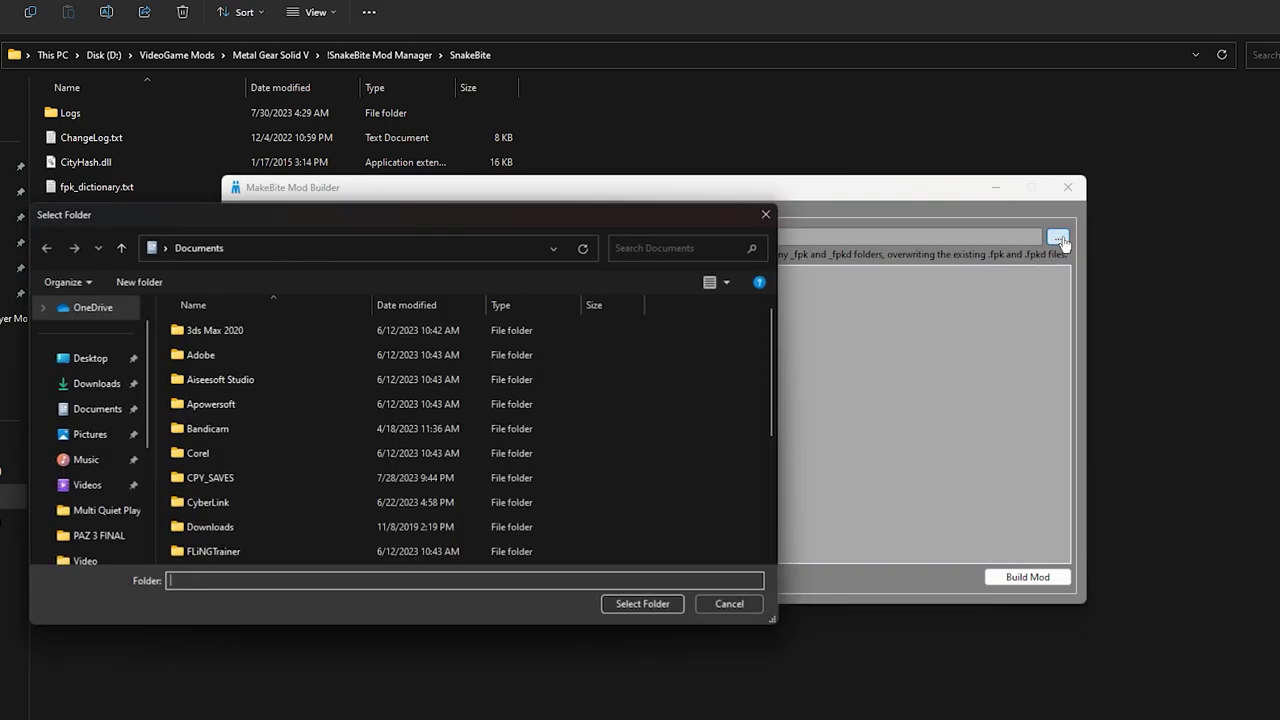
click(76, 369)
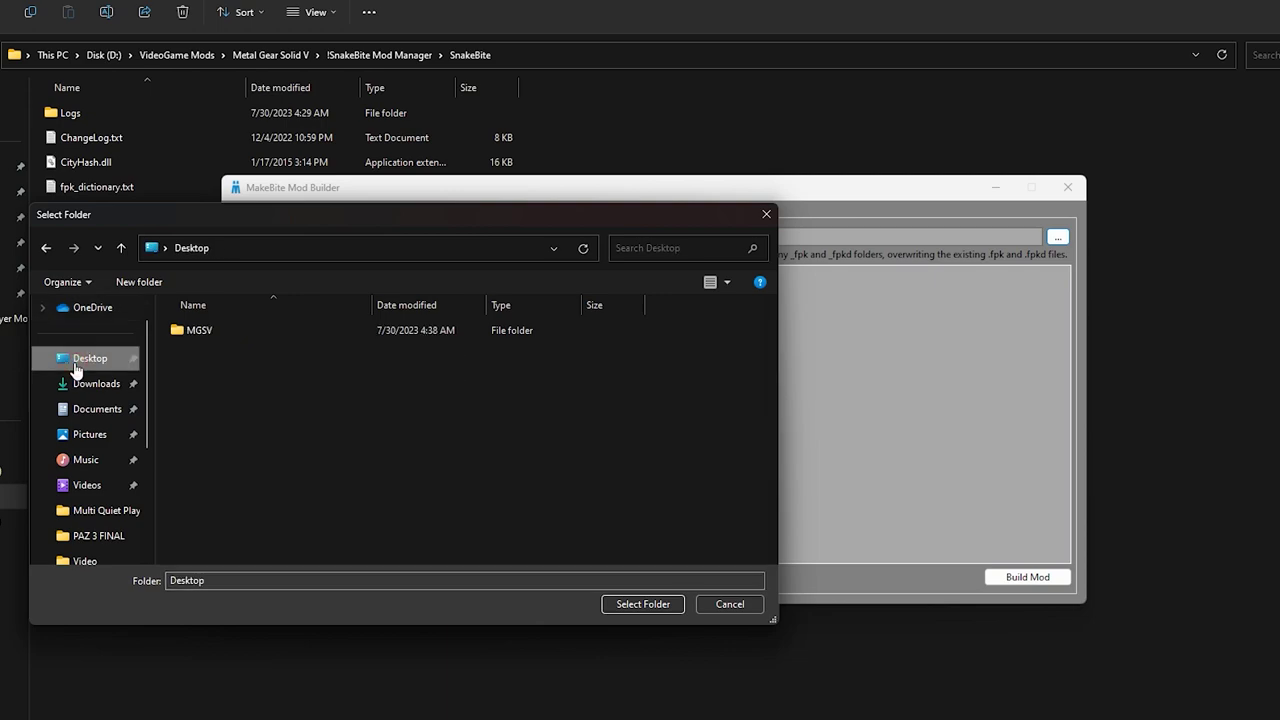
click(229, 328)
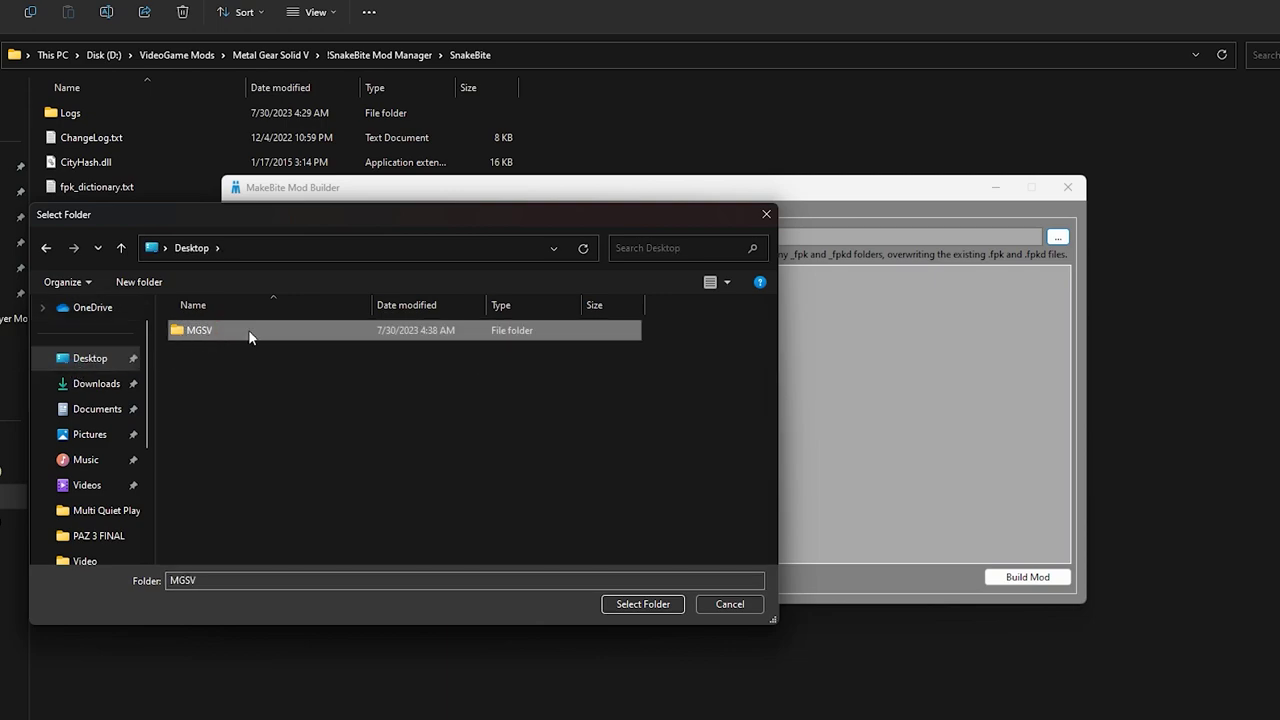
double_click(248, 330)
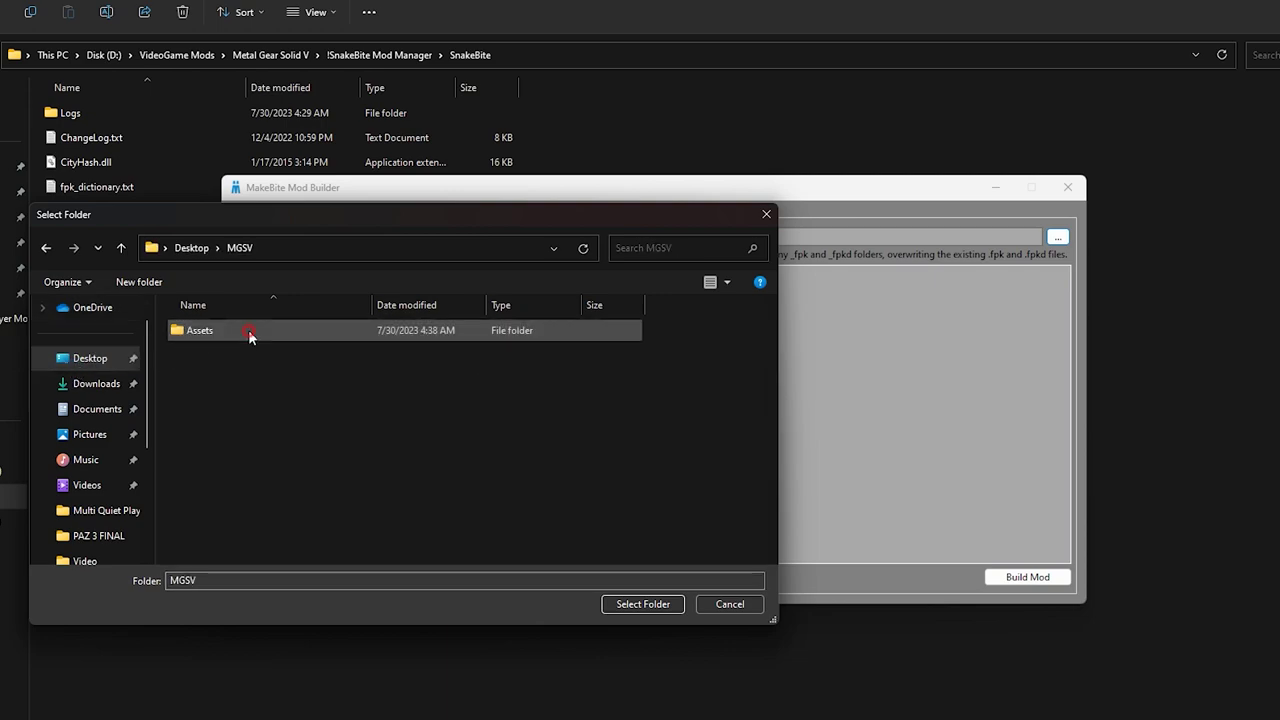
click(634, 605)
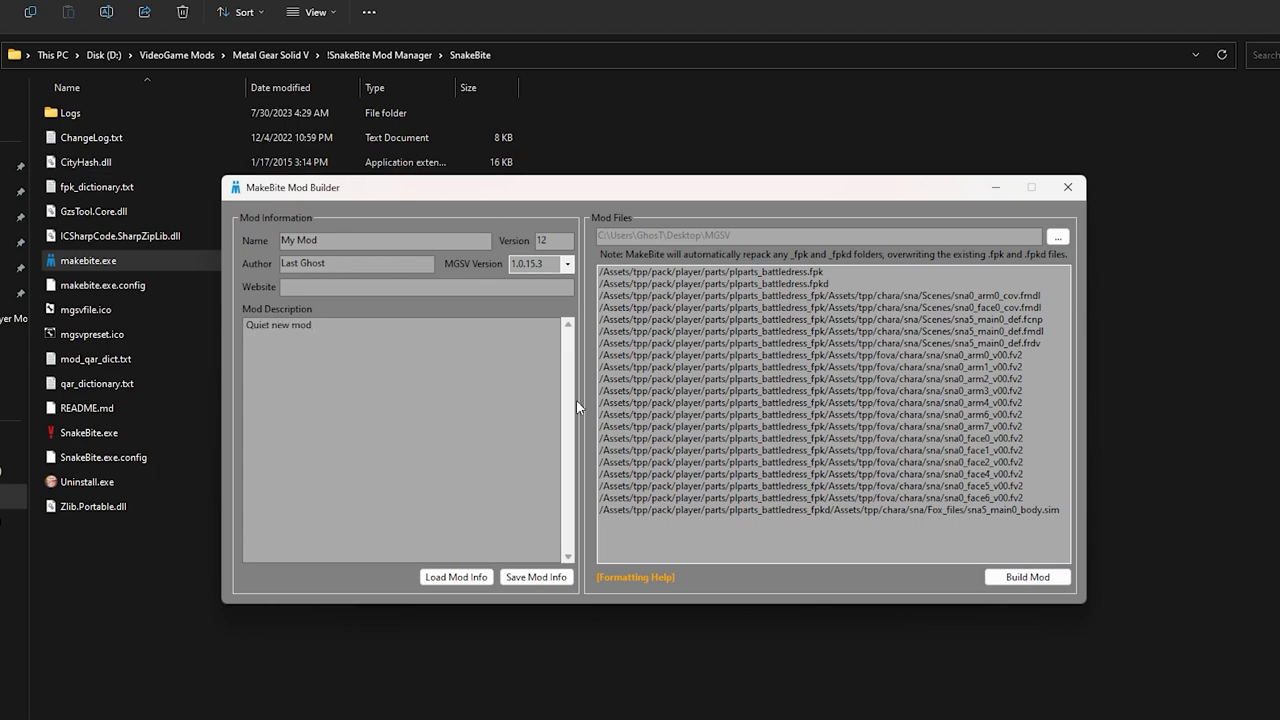
Step: Build the mod as quiet.mgsv in the desktop MGSV folder and open that folder to check the file
click(1013, 578)
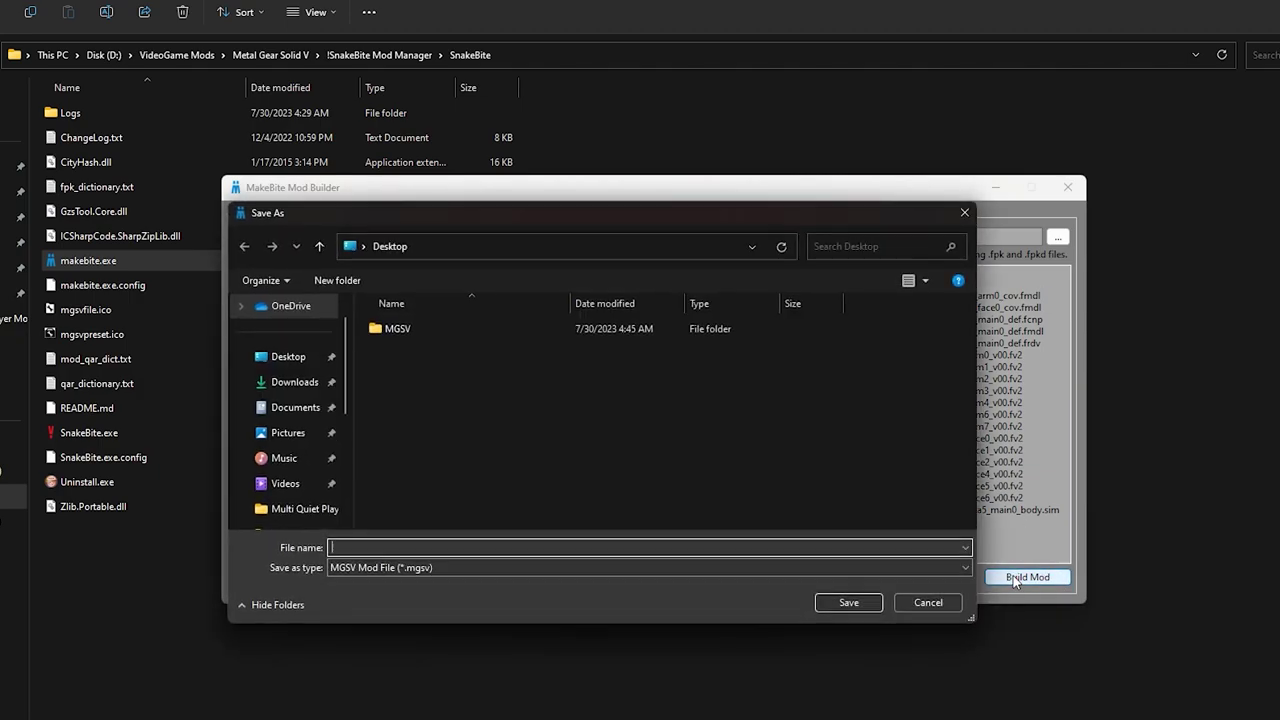
double_click(447, 328)
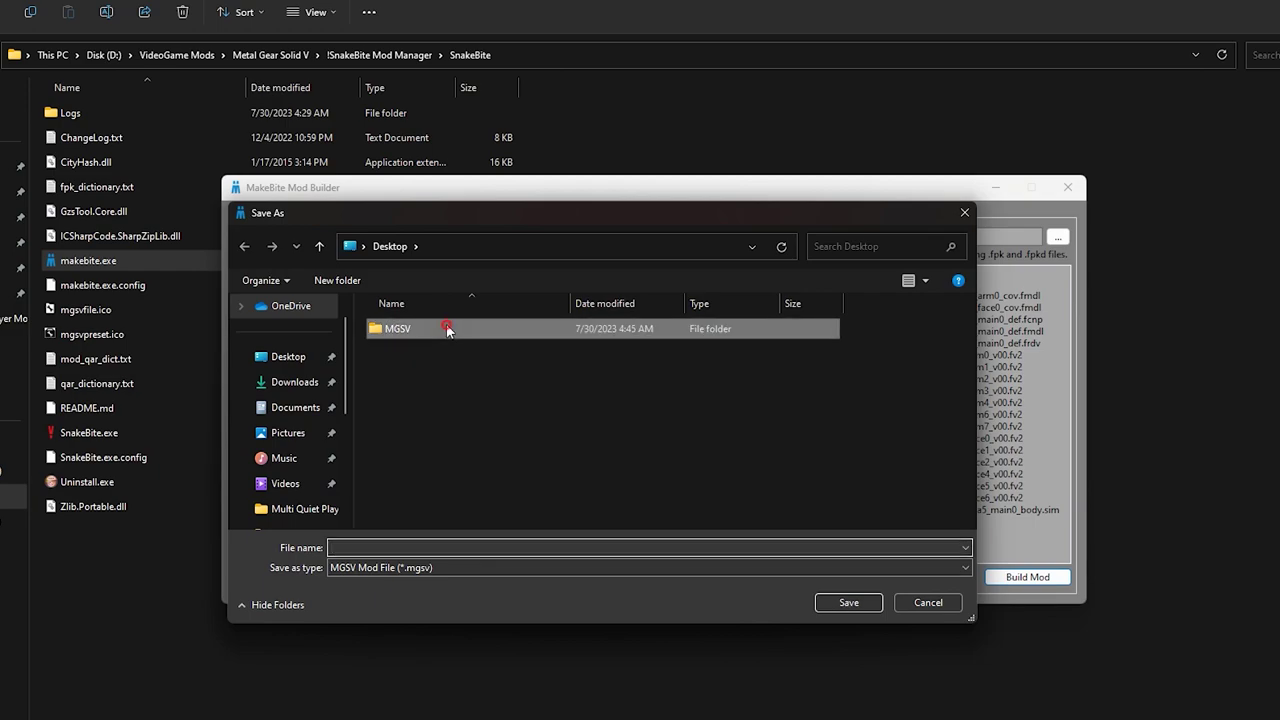
click(501, 547)
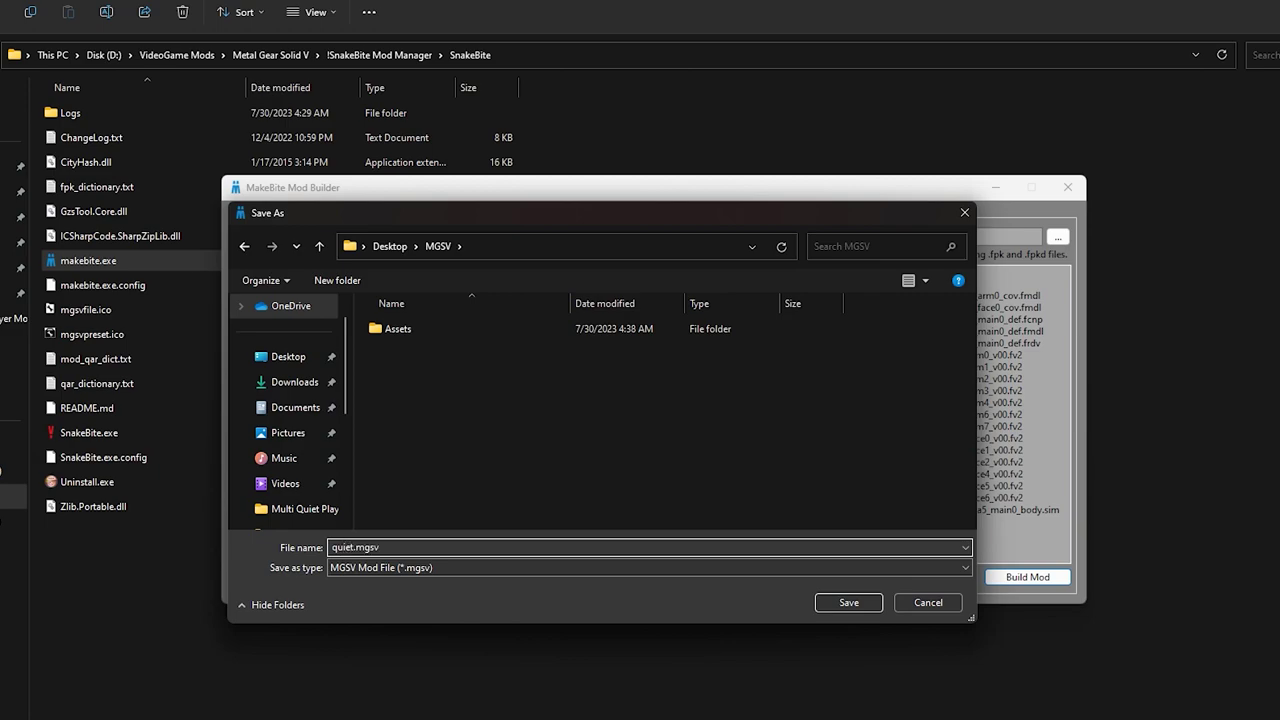
click(850, 603)
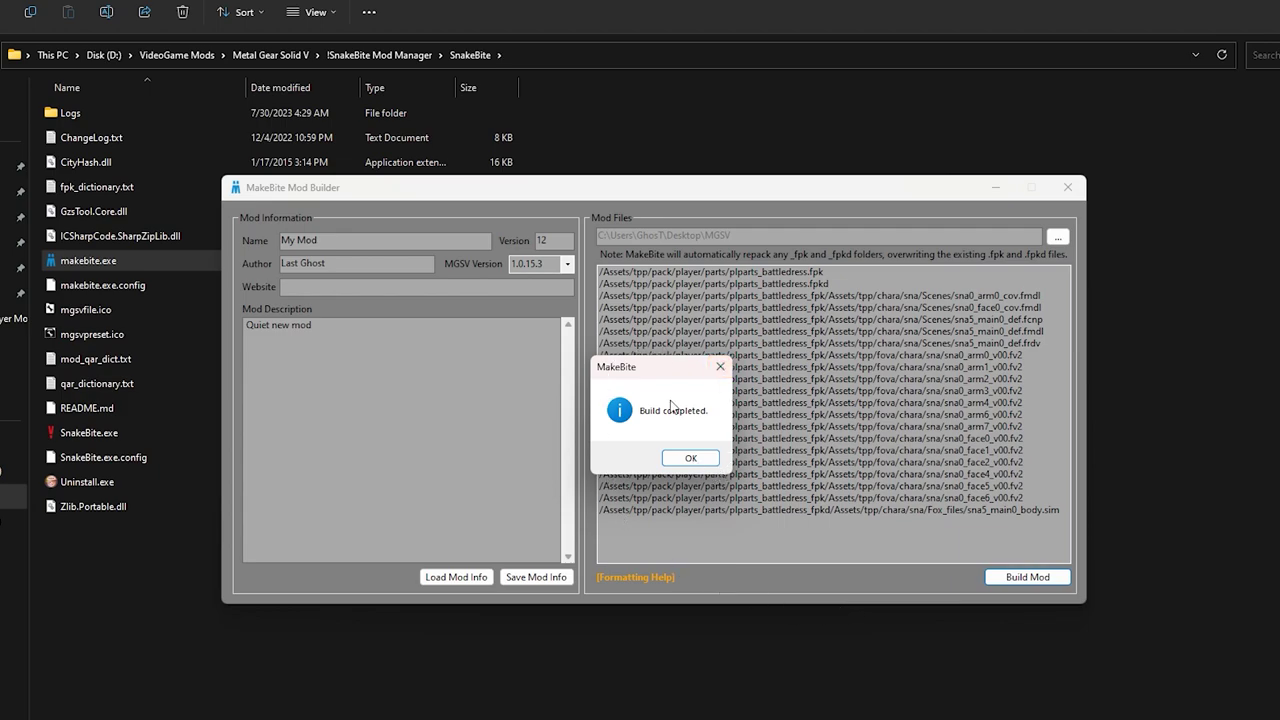
click(687, 459)
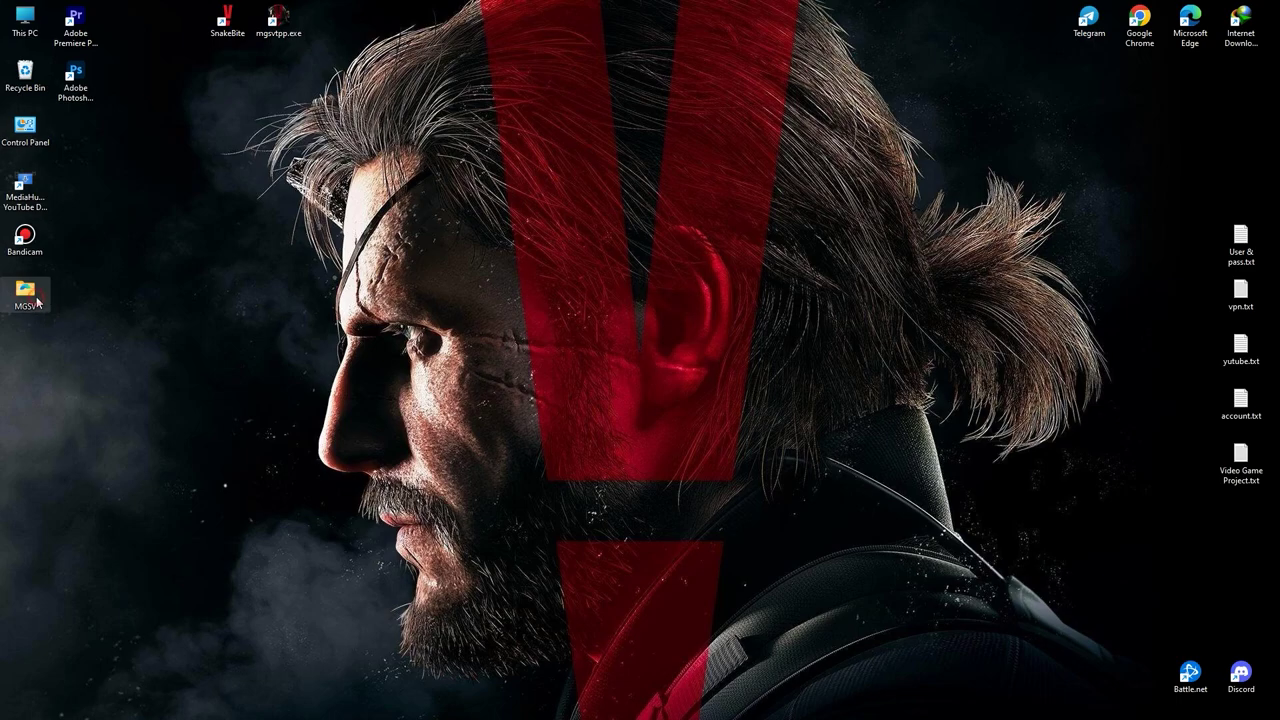
double_click(37, 300)
click(492, 250)
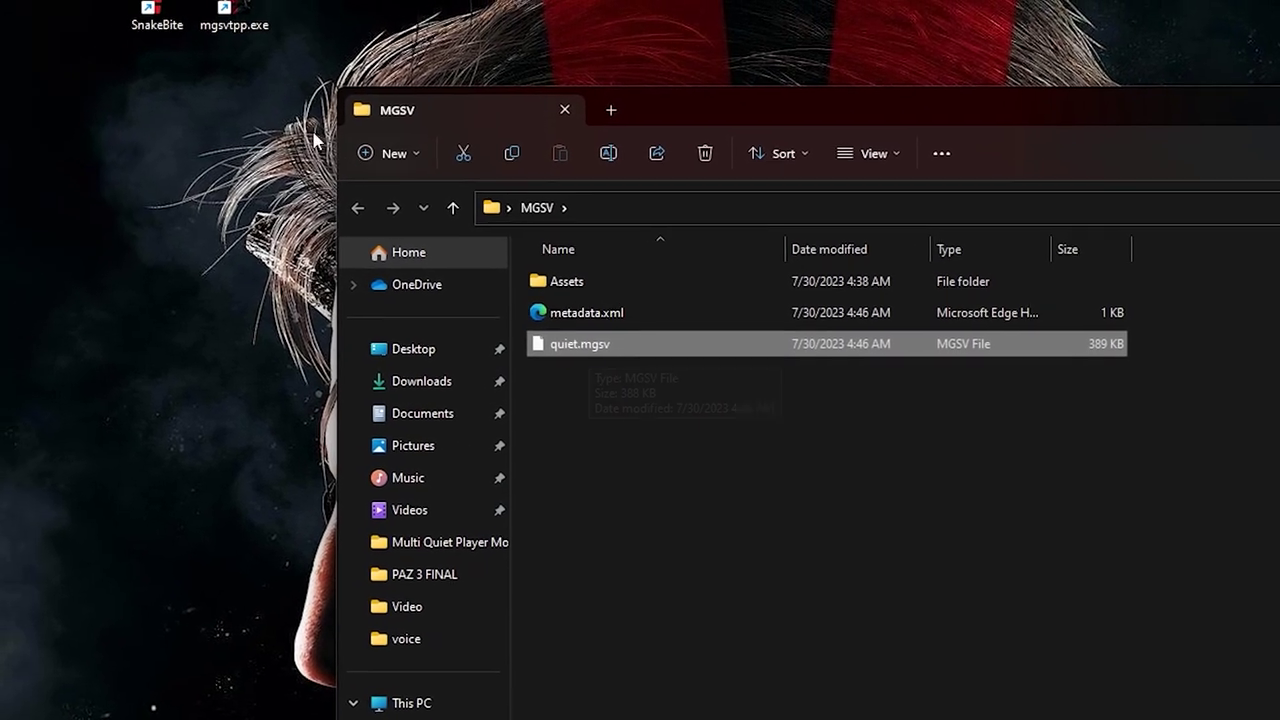
Step: Launch SnakeBite from the desktop and open its mod manager
click(244, 42)
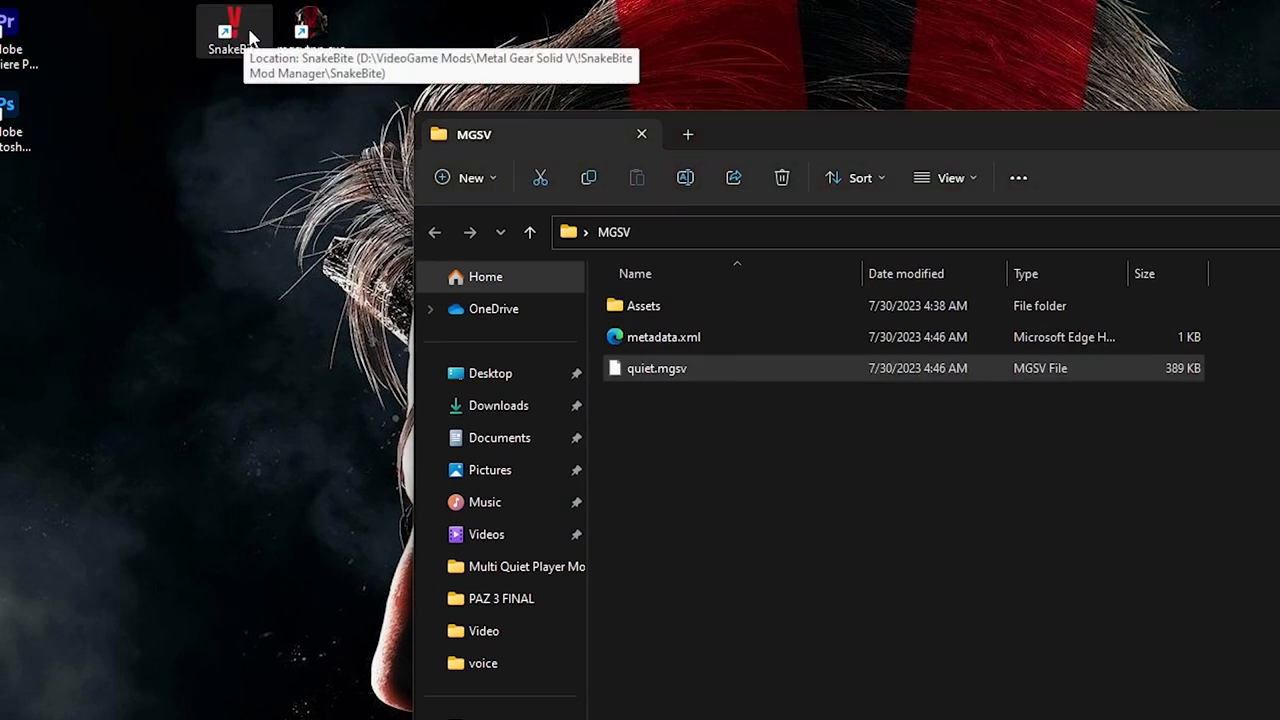
double_click(250, 38)
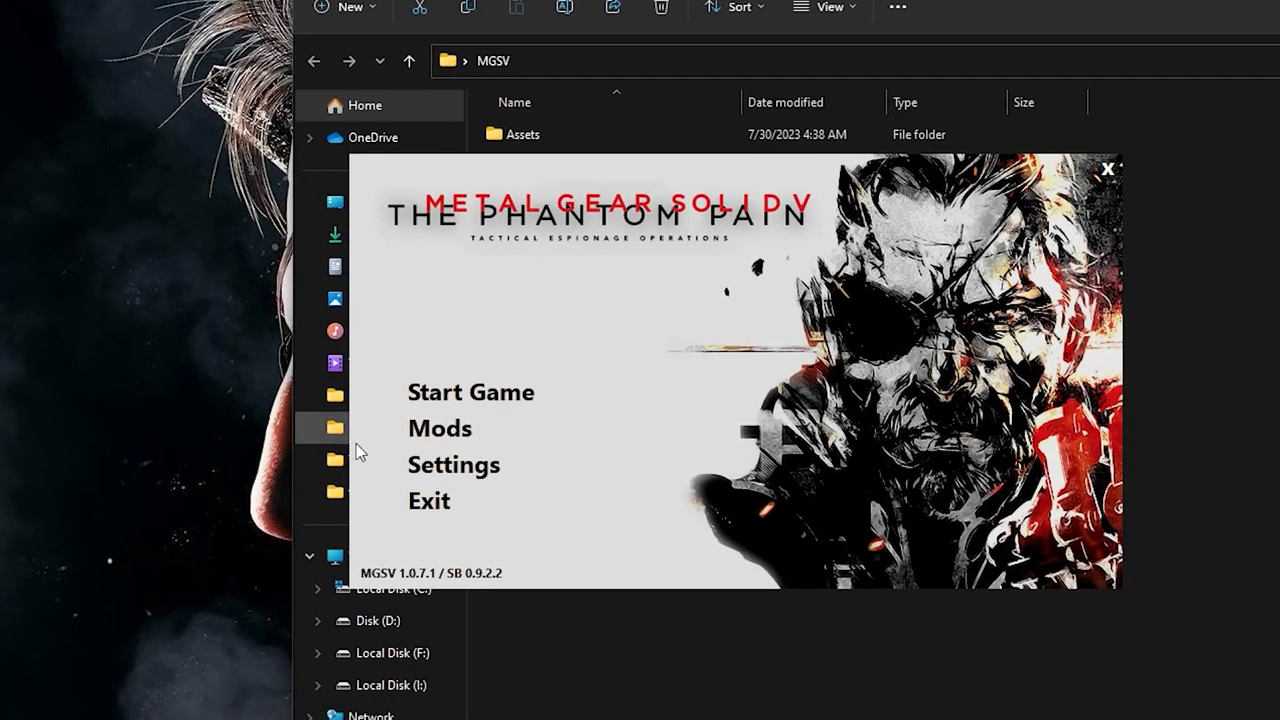
click(458, 430)
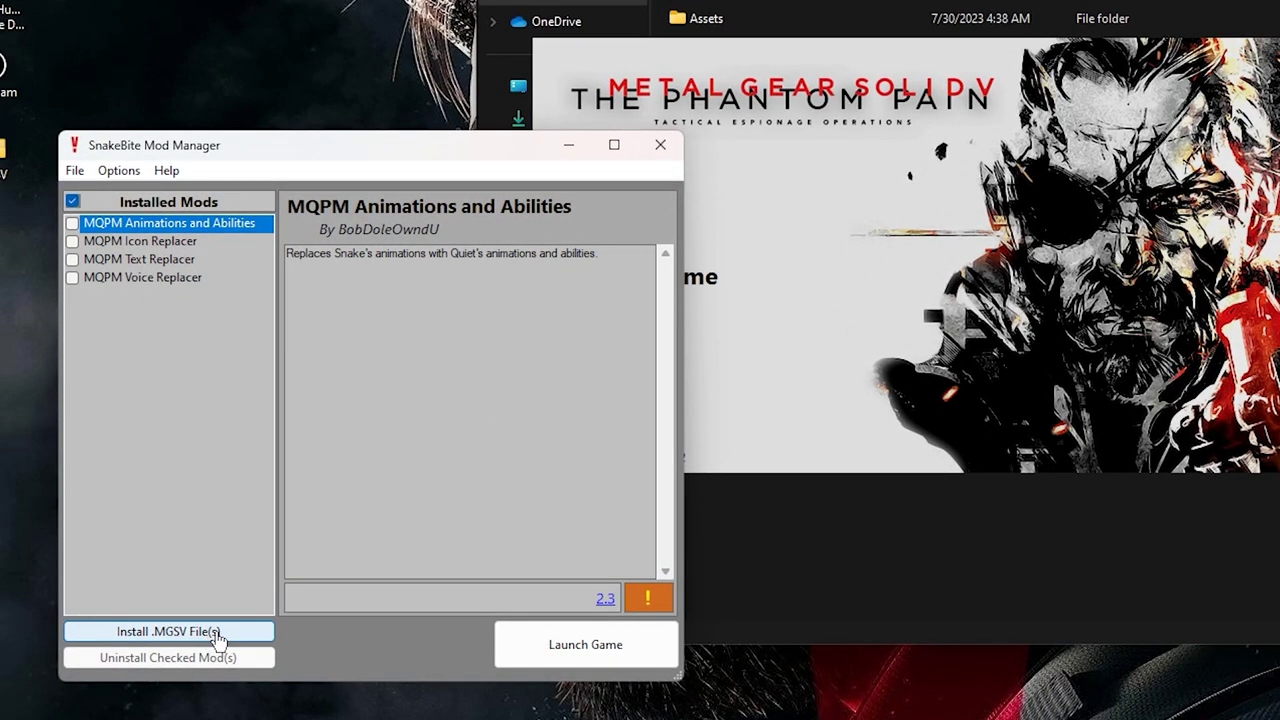
Step: Install quiet.mgsv from the desktop MGSV folder as a new mod and confirm the installation of My Mod
click(164, 670)
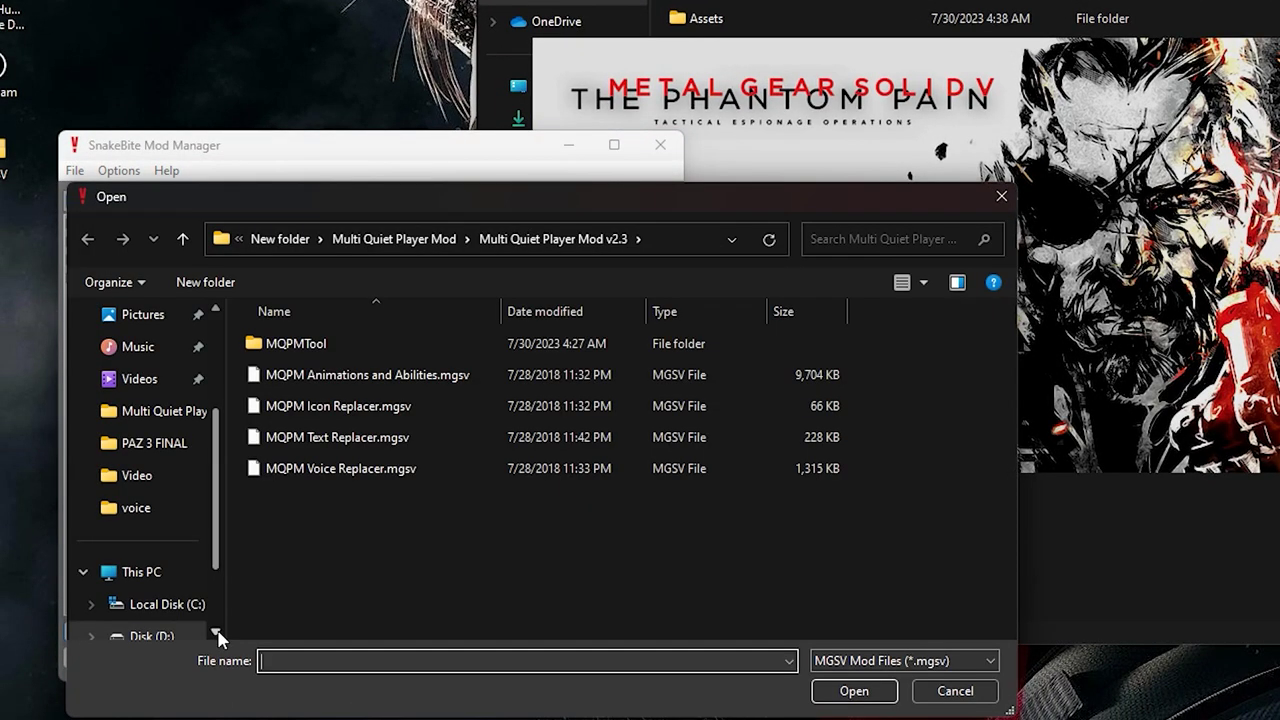
scroll(151, 560, up, 3)
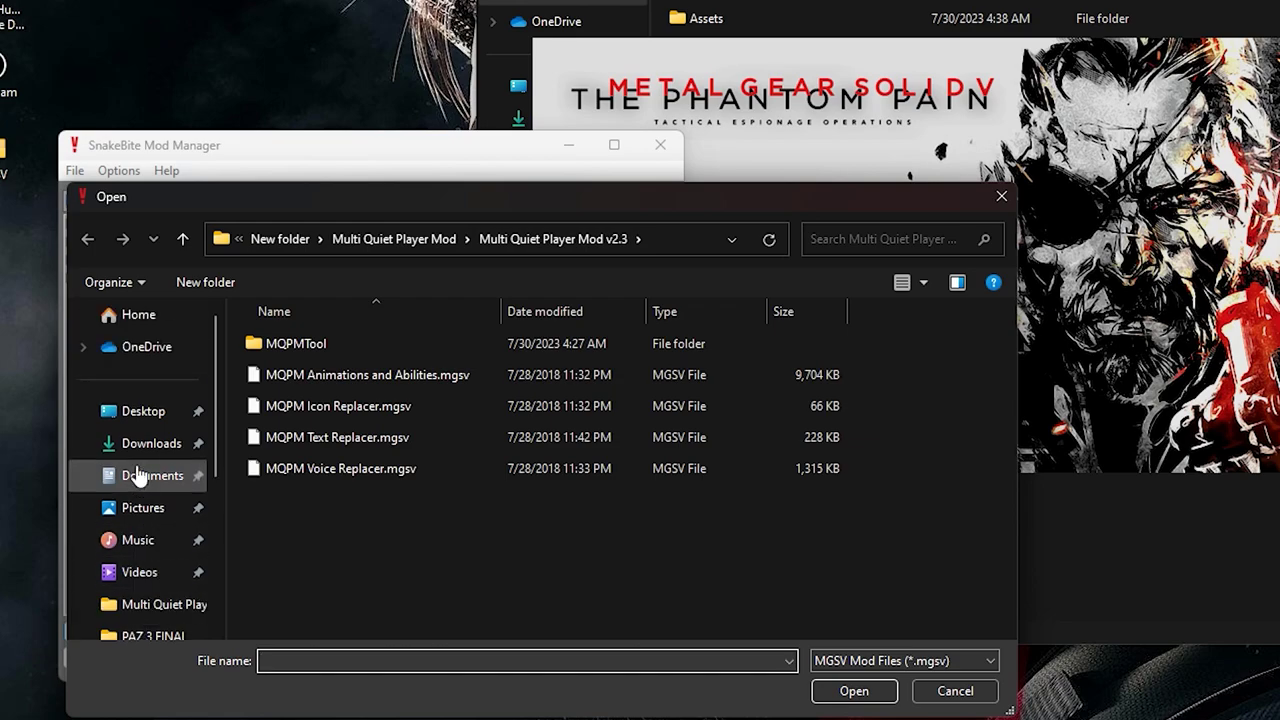
click(135, 415)
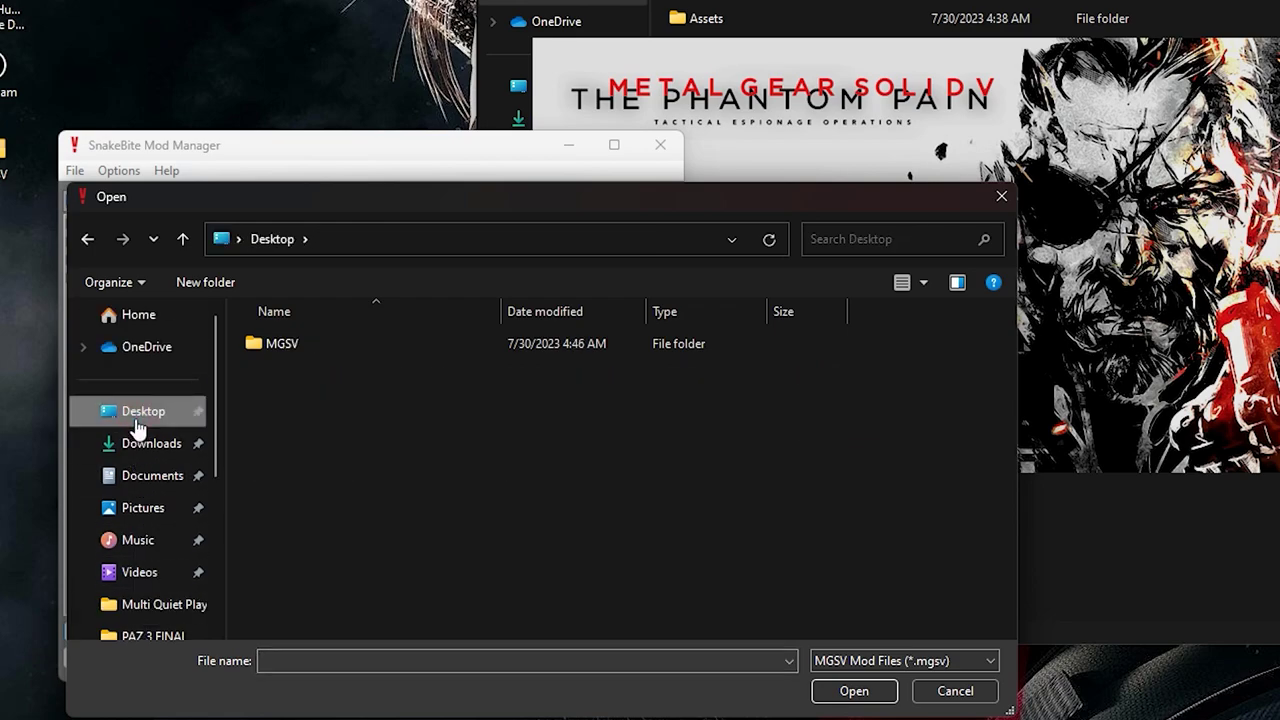
double_click(300, 345)
click(318, 376)
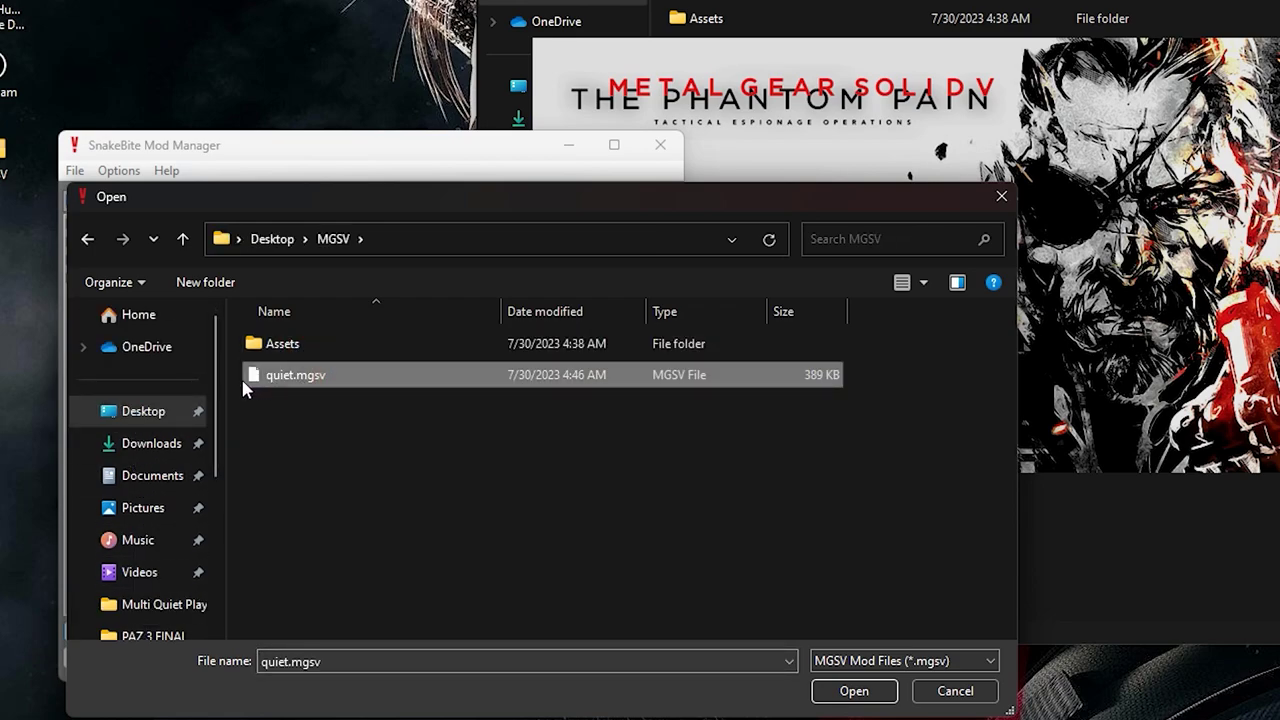
click(854, 691)
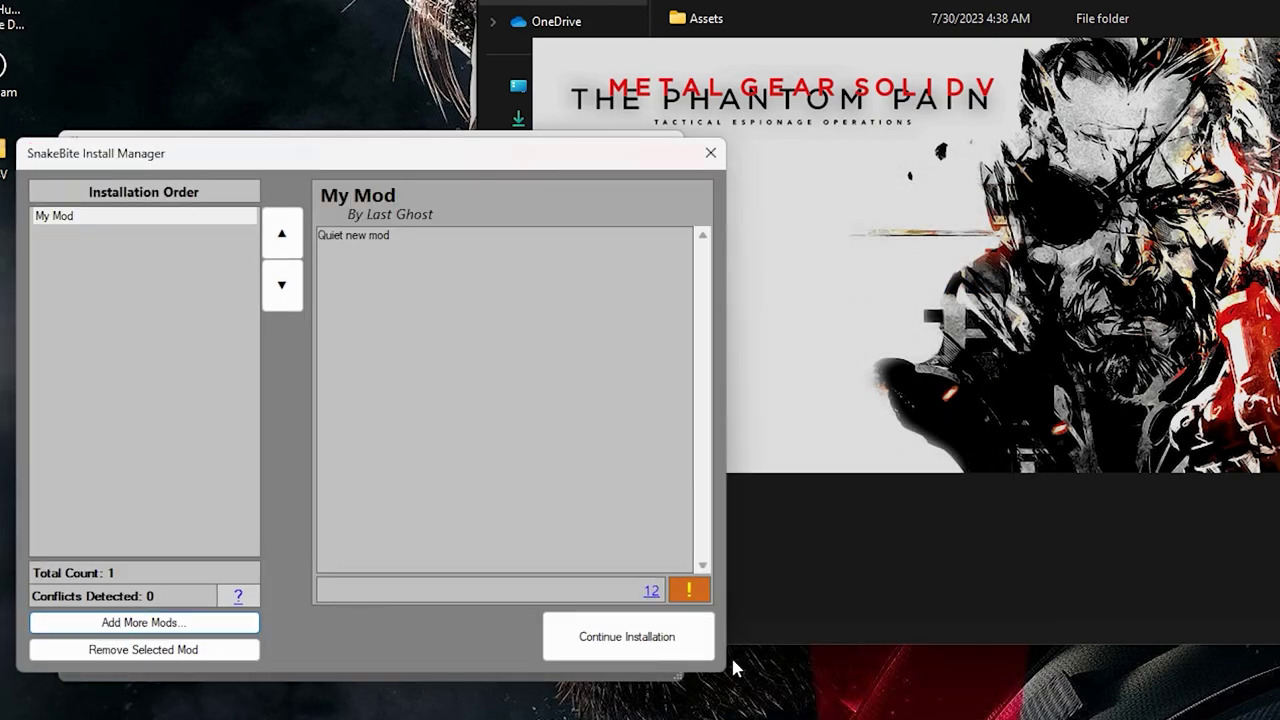
click(676, 648)
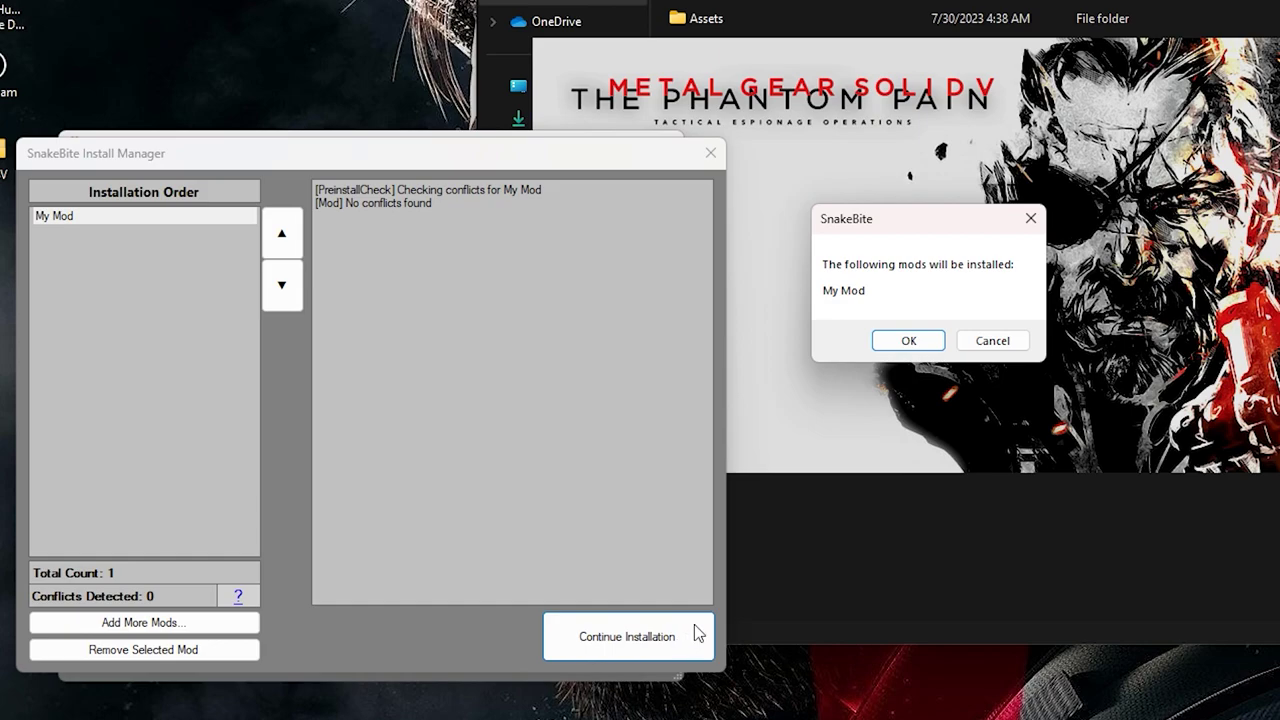
click(899, 341)
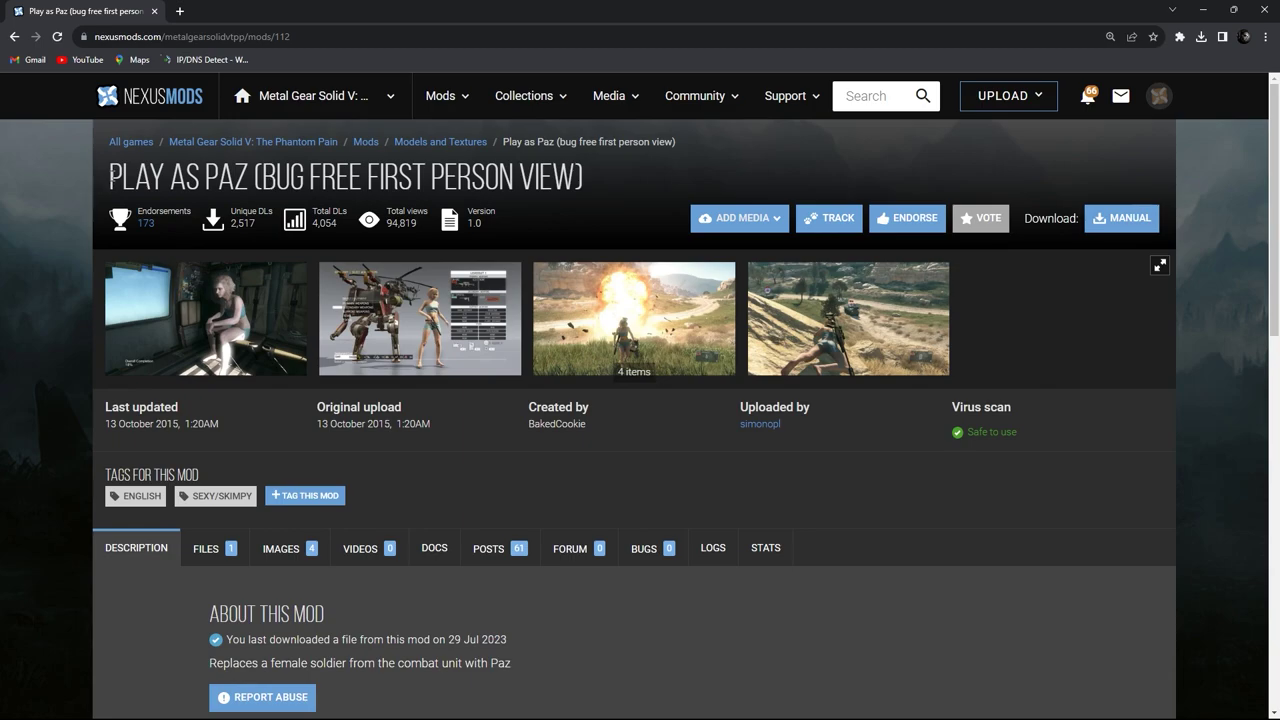
Step: In the browser, show the downloadable files of the Nexus Mods page Play as Paz (bug free first person view)
drag(112, 176, 589, 175)
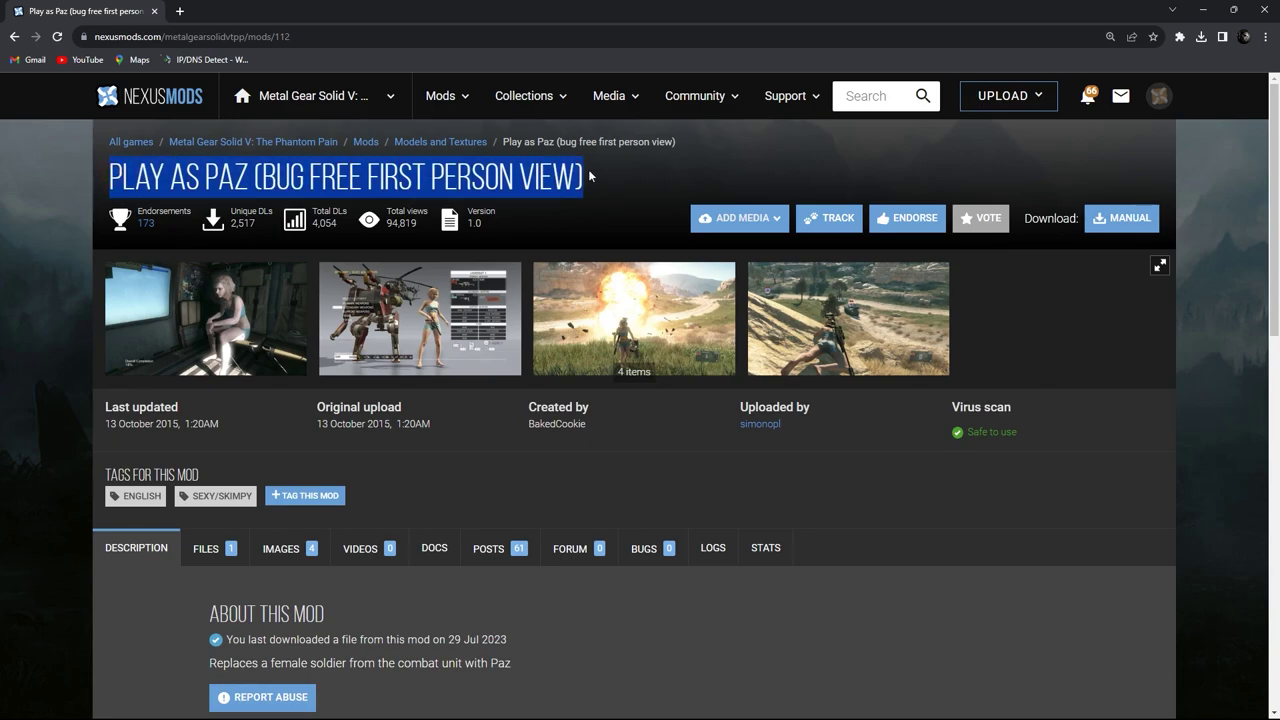
scroll(238, 365, down, 2)
click(236, 357)
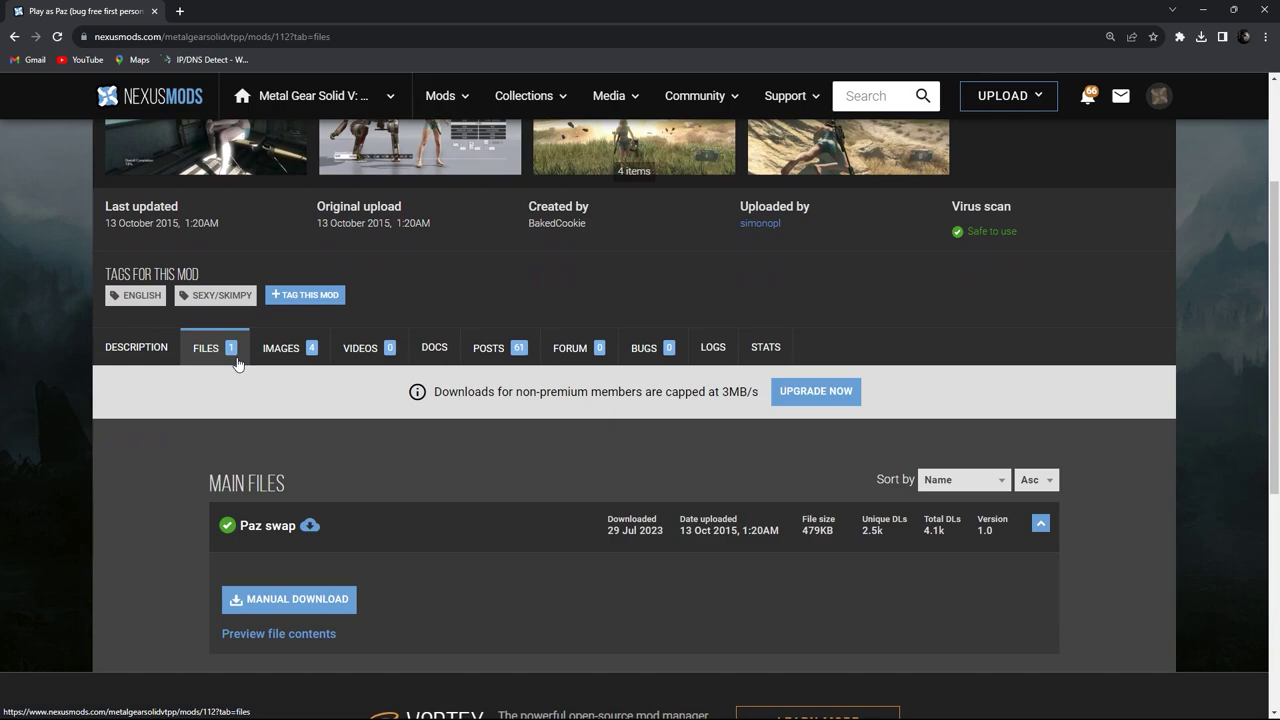
scroll(238, 364, down, 1)
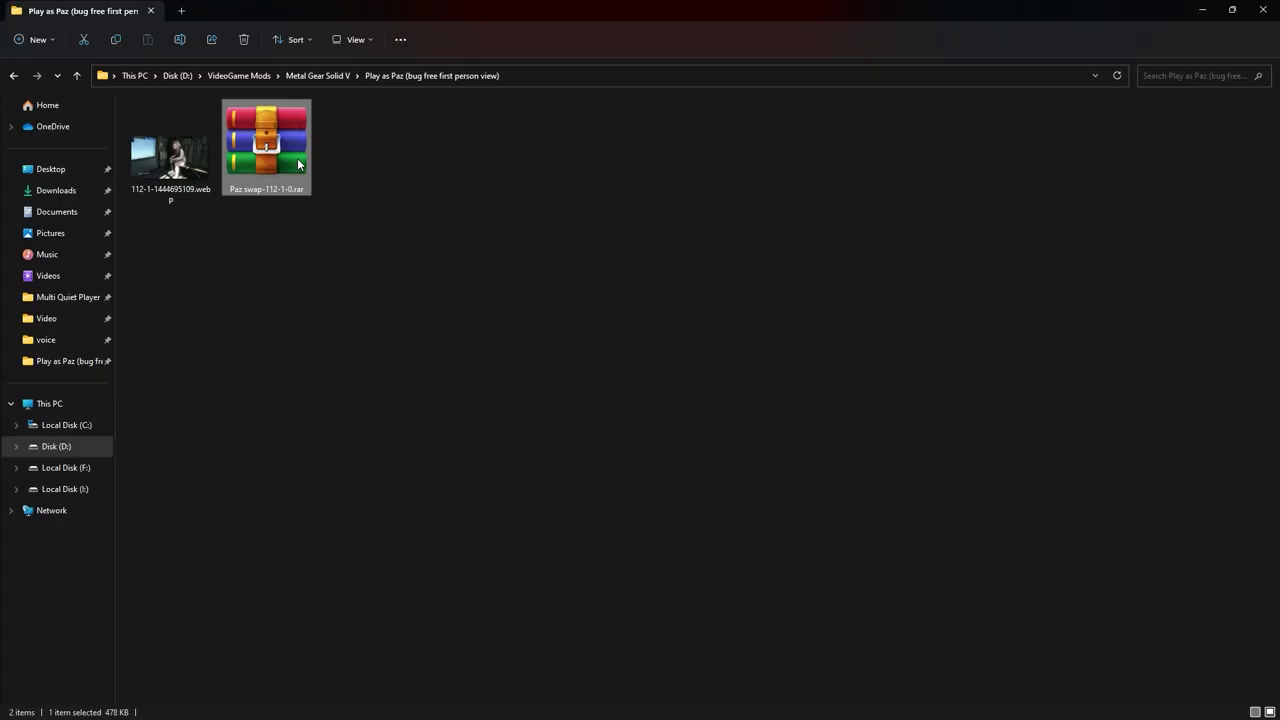
Step: Extract the PAZ 3 FINAL folder from Paz swap-112-1-0.rar into the Play as Paz (bug free first person view) folder
double_click(298, 164)
click(648, 245)
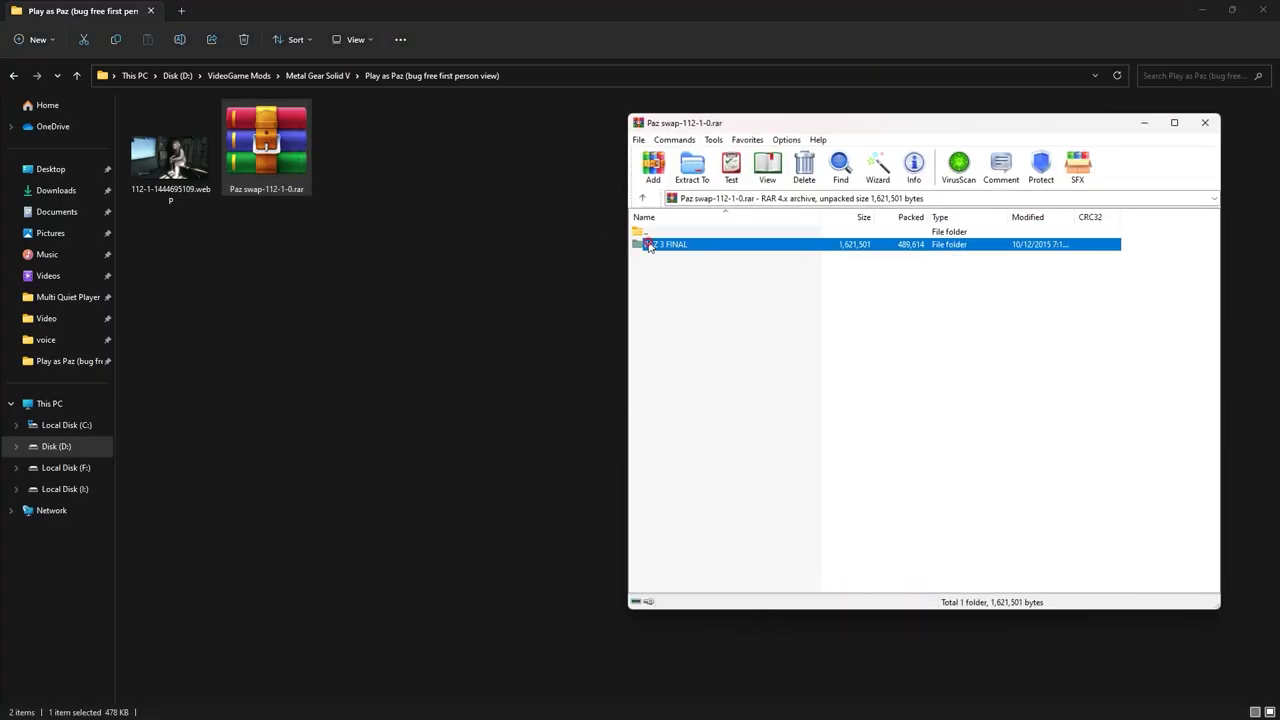
drag(556, 250, 510, 248)
key(Escape)
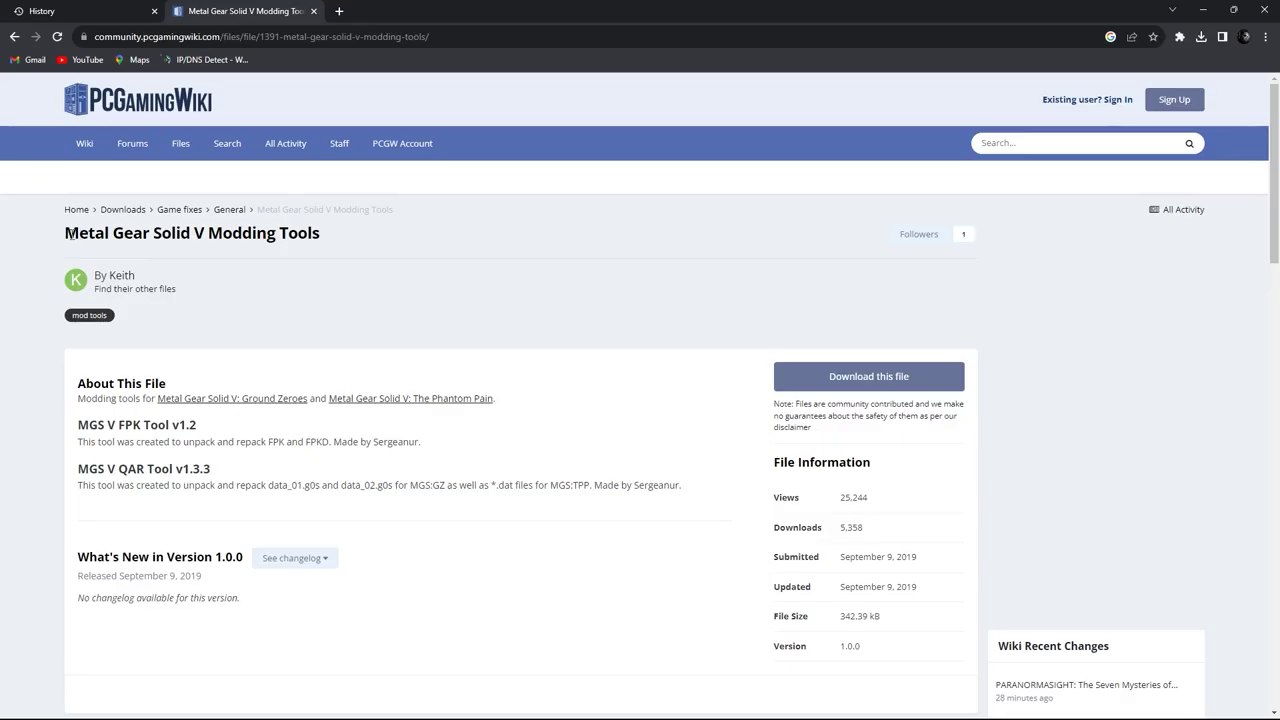
Step: Download MGSV_Mod_Tools.zip from the PCGamingWiki page Metal Gear Solid V Modding Tools, agreeing to the download terms
drag(63, 232, 316, 231)
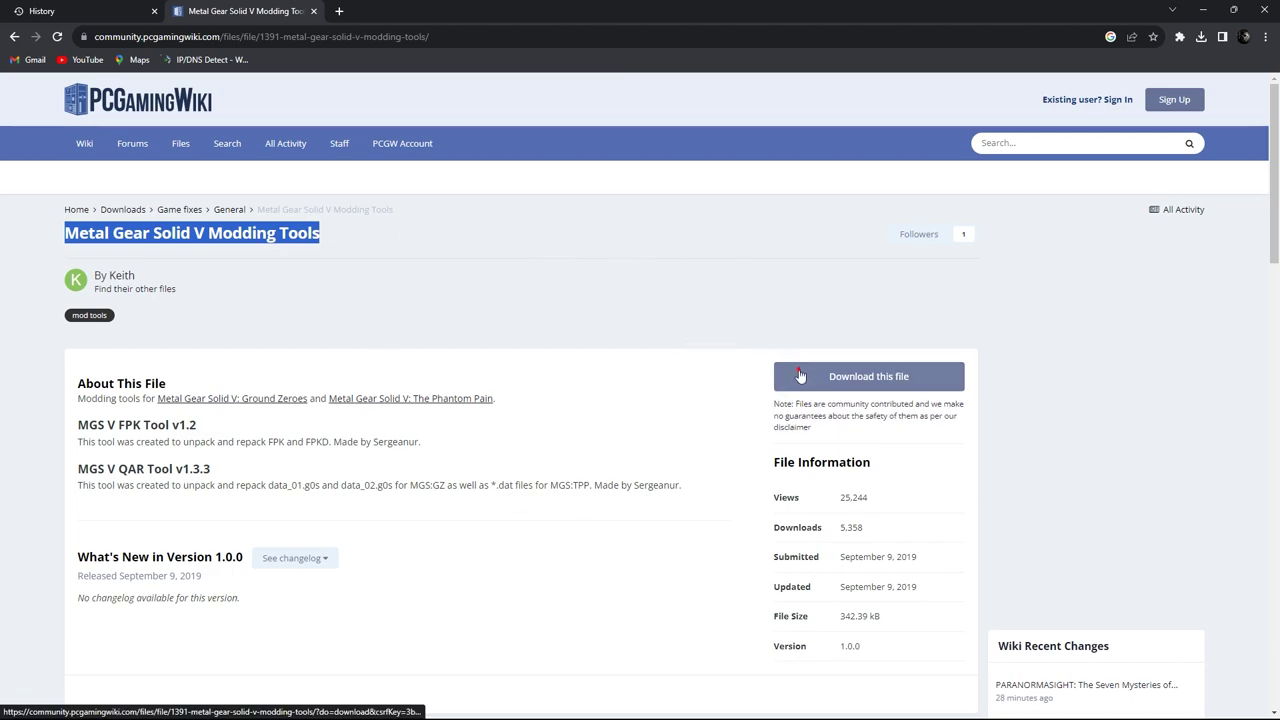
click(798, 370)
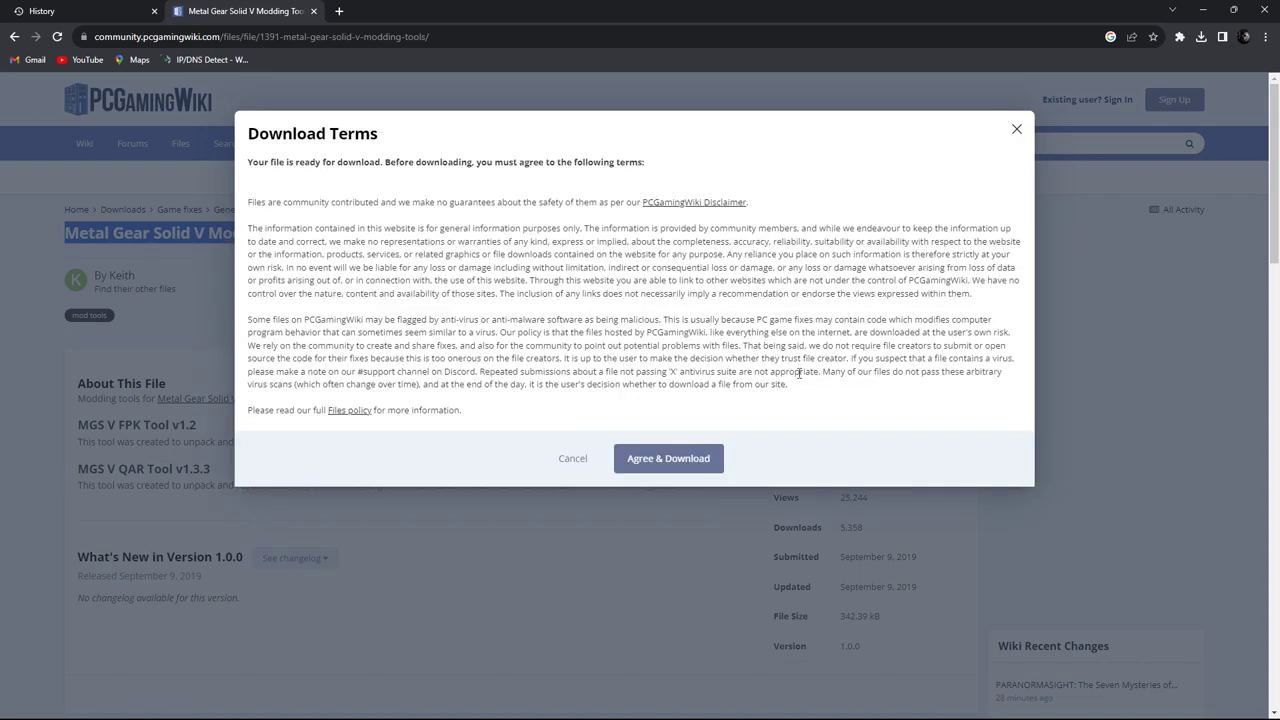
click(703, 460)
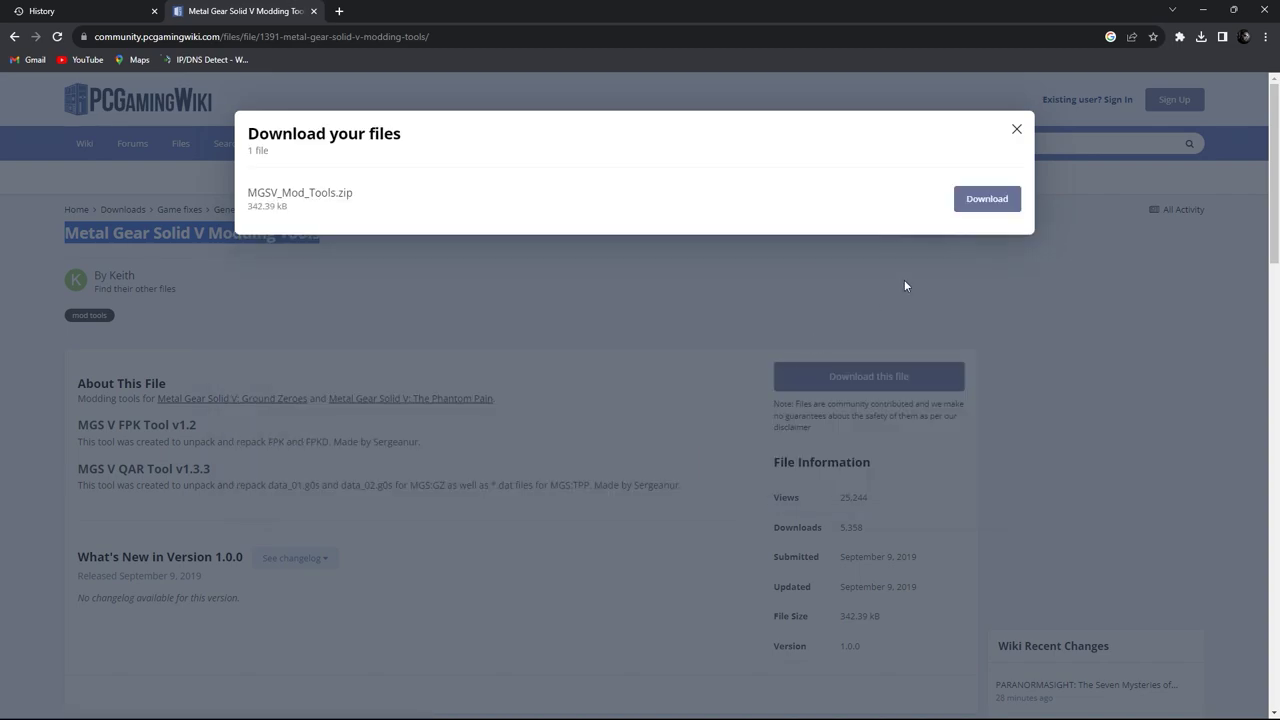
click(987, 198)
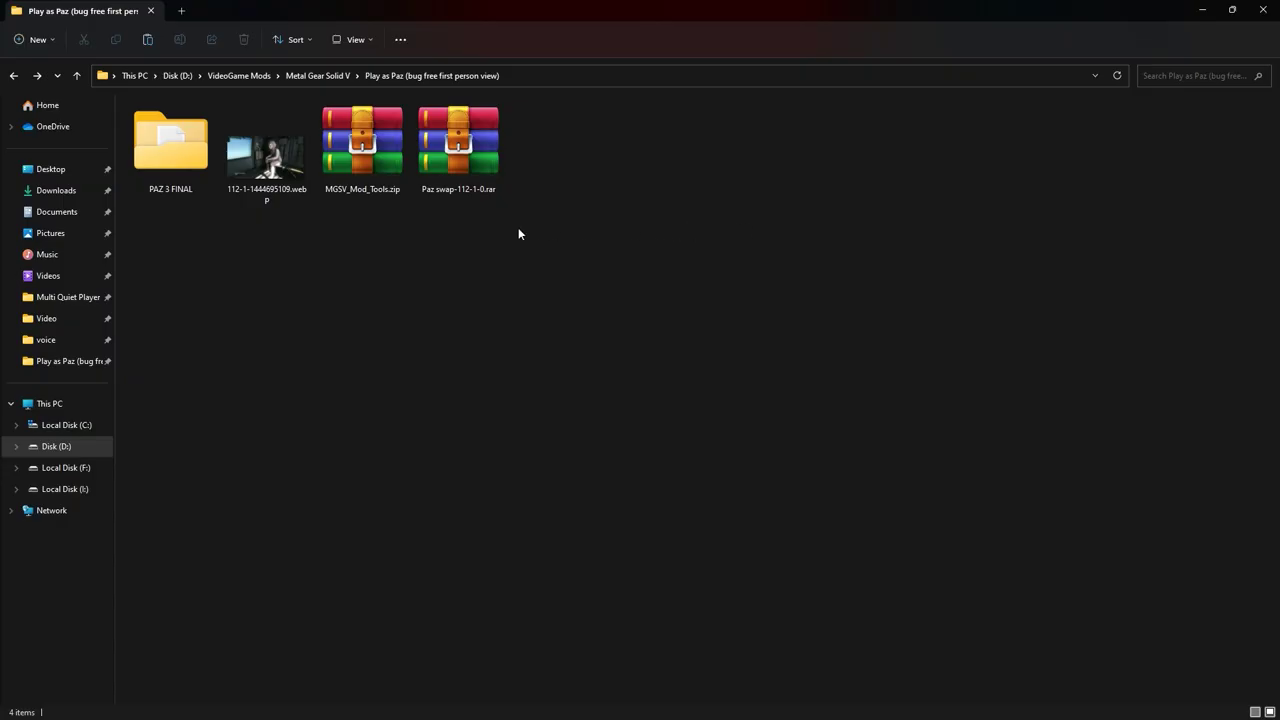
Step: Extract the MGSV_Mod_Tools folder from MGSV_Mod_Tools.zip into the Play as Paz (bug free first person view) folder
click(363, 166)
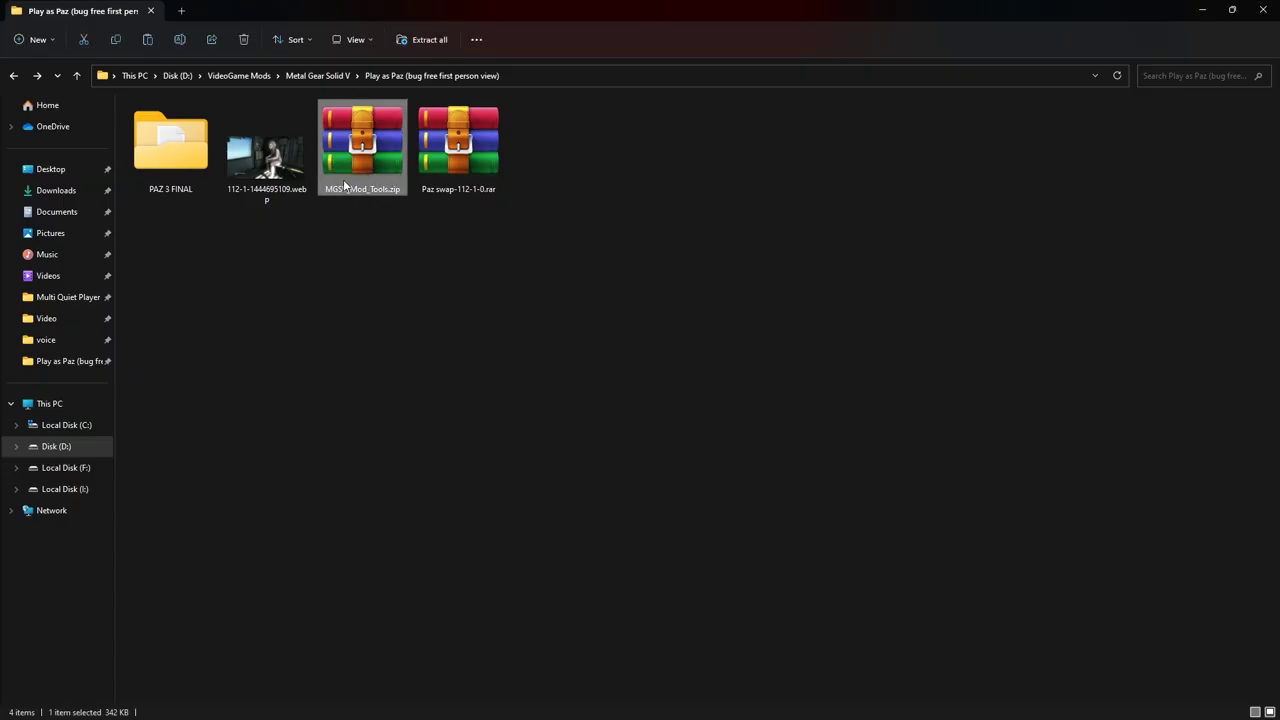
double_click(367, 149)
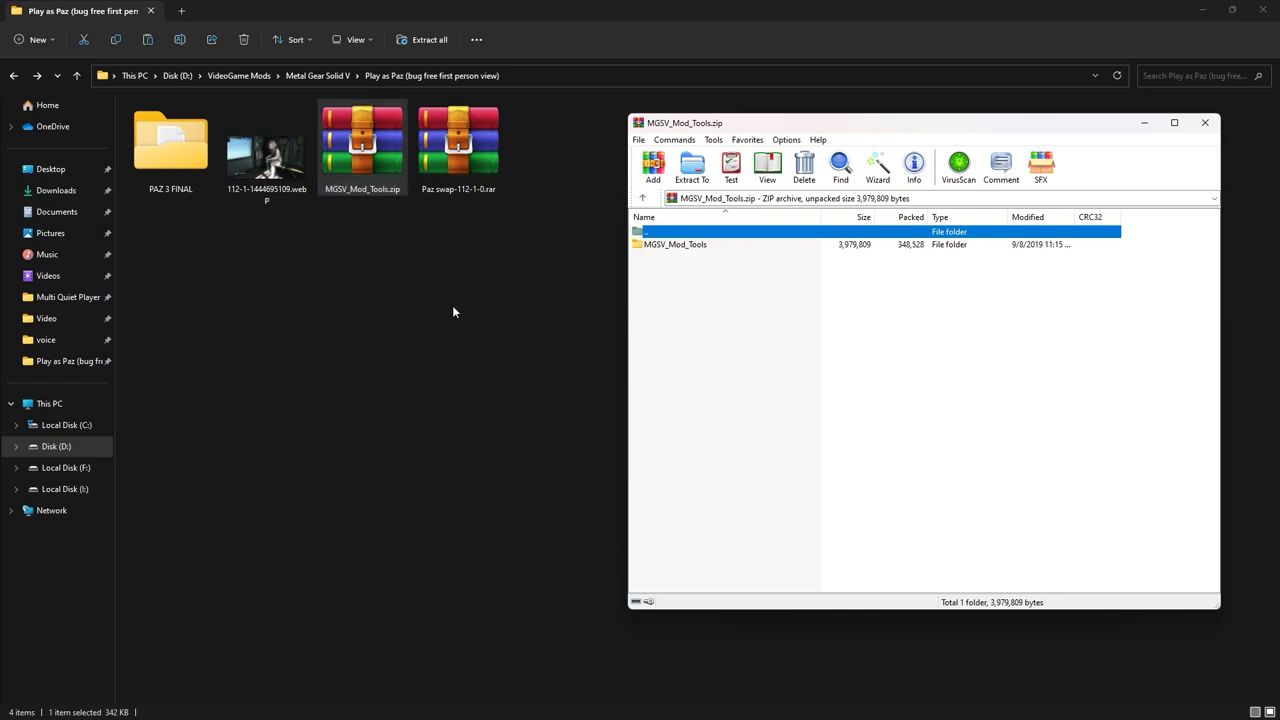
click(672, 245)
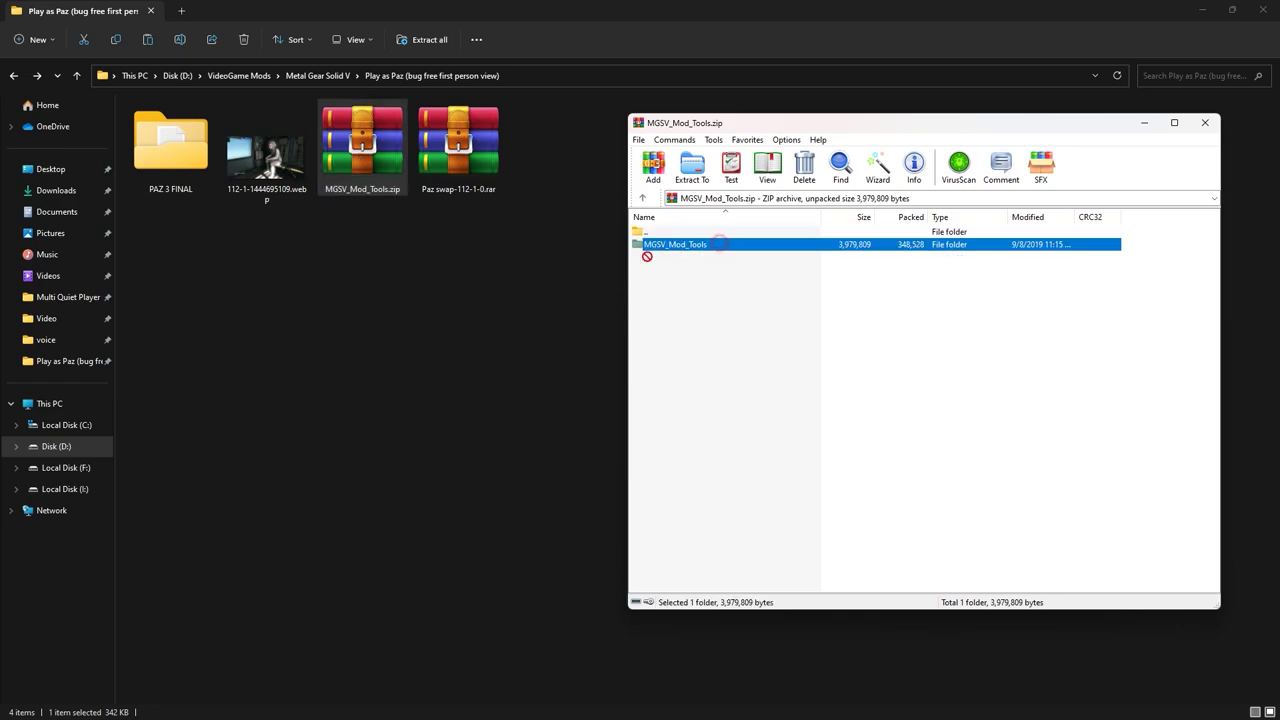
drag(641, 251, 581, 261)
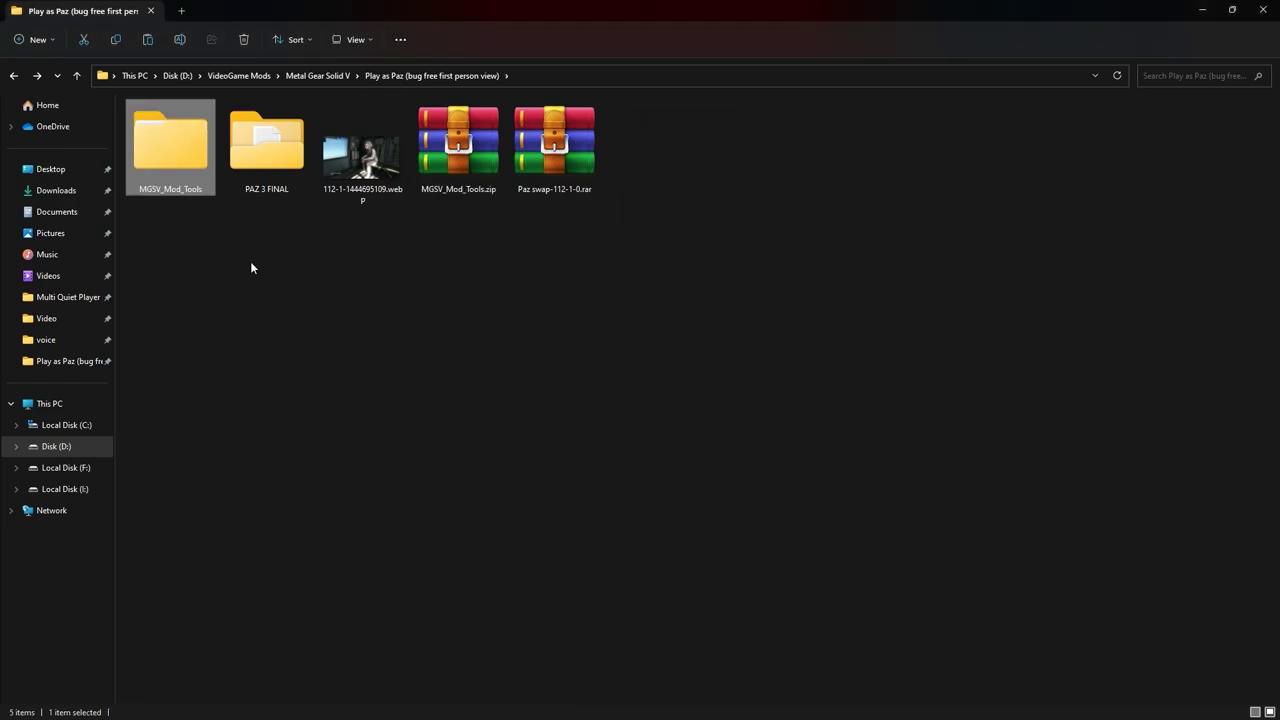
Step: Open readme.txt in the PAZ 3 FINAL folder and copy the dictionary path /Assets/tpp/pack/player/parts/plparts_ddf_venom
click(239, 174)
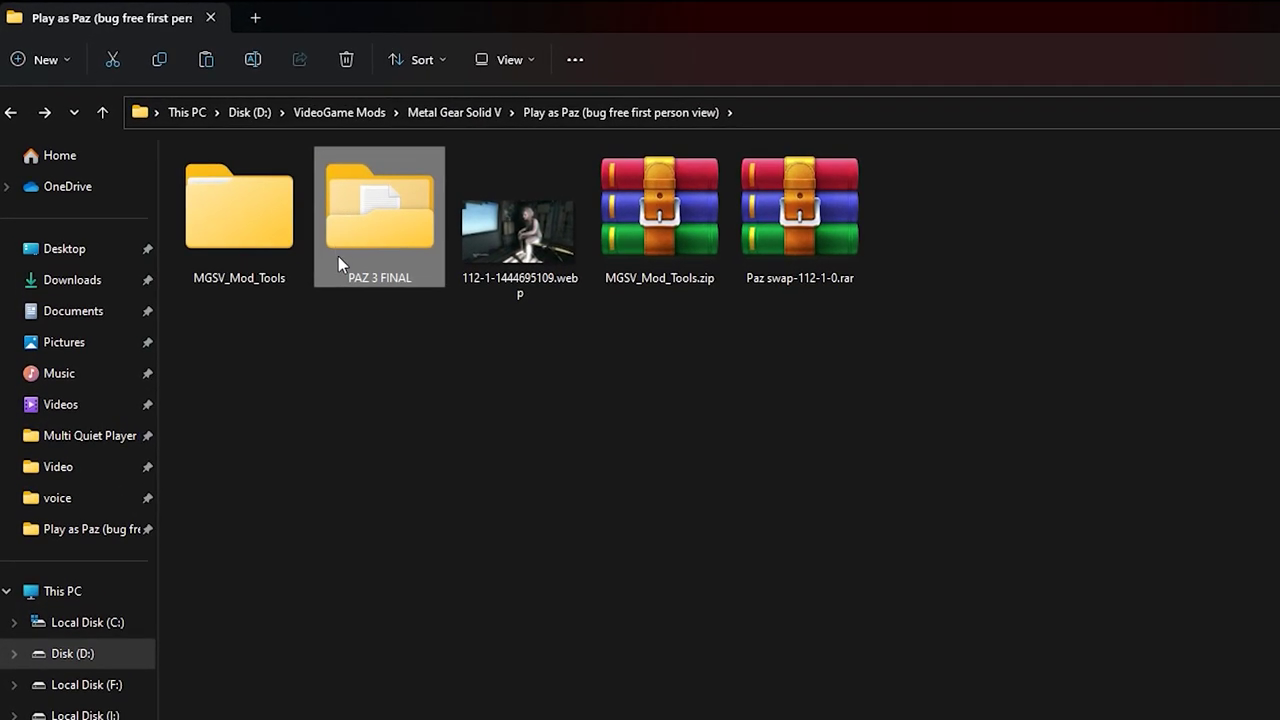
double_click(375, 229)
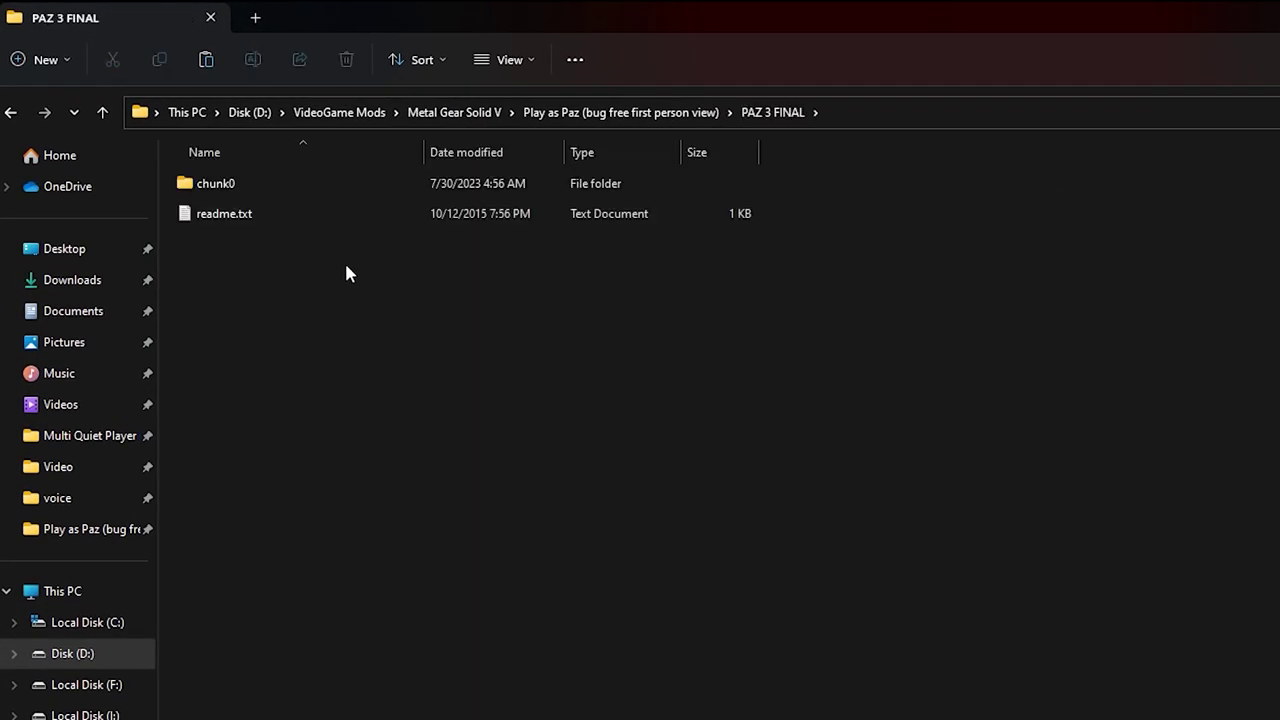
double_click(297, 214)
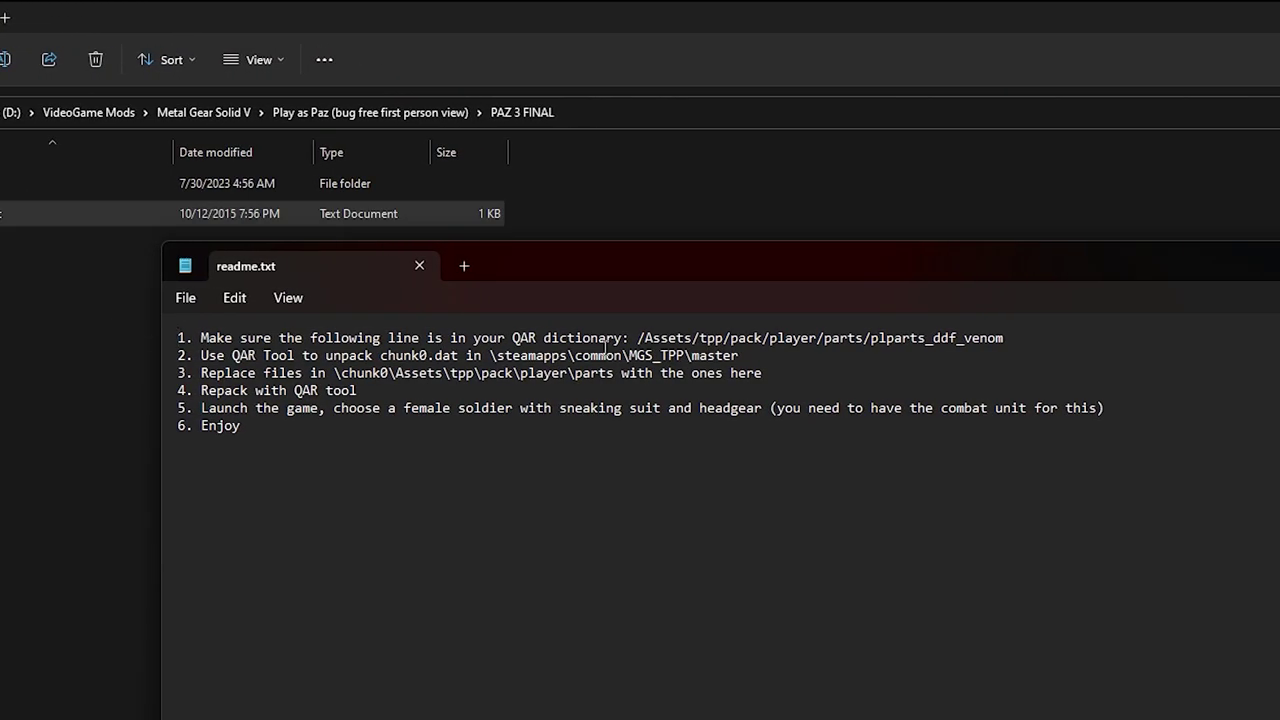
drag(637, 338, 1000, 344)
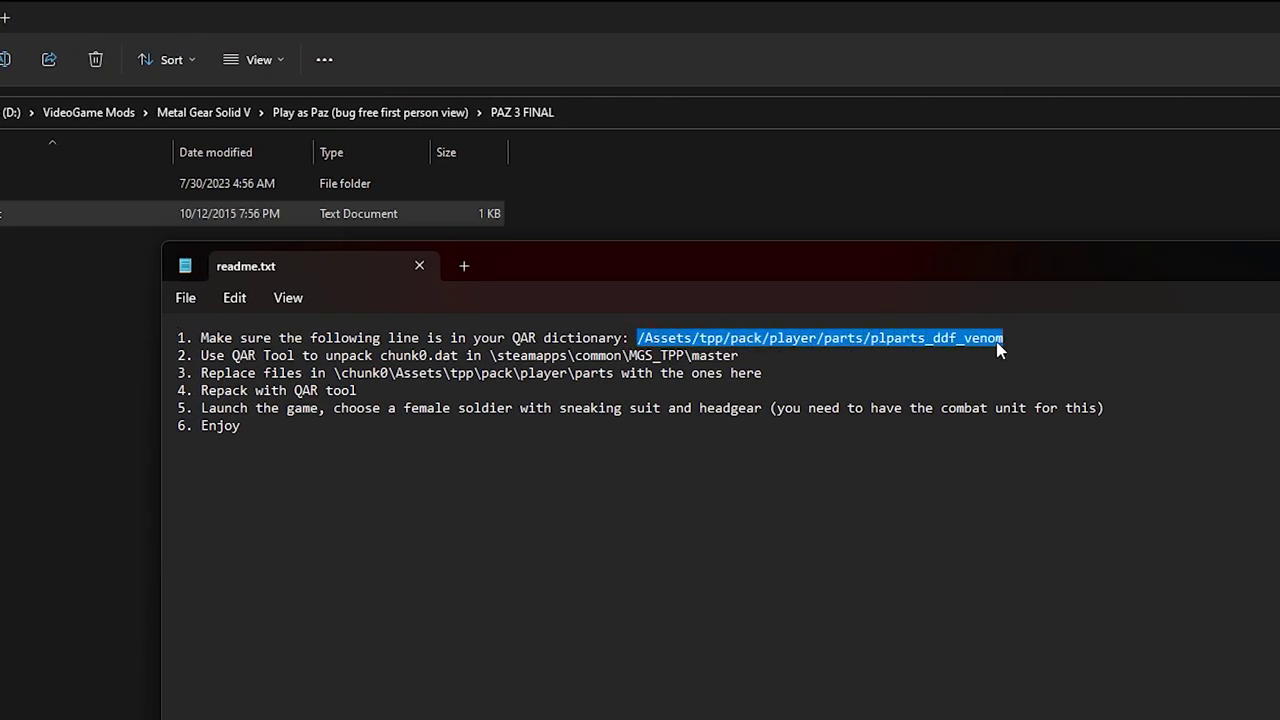
right_click(993, 344)
click(1070, 448)
click(74, 373)
Step: Open dictionary.txt from the MGSV_QAR_Tool folder inside MGSV_Mod_Tools
key(alt+Up)
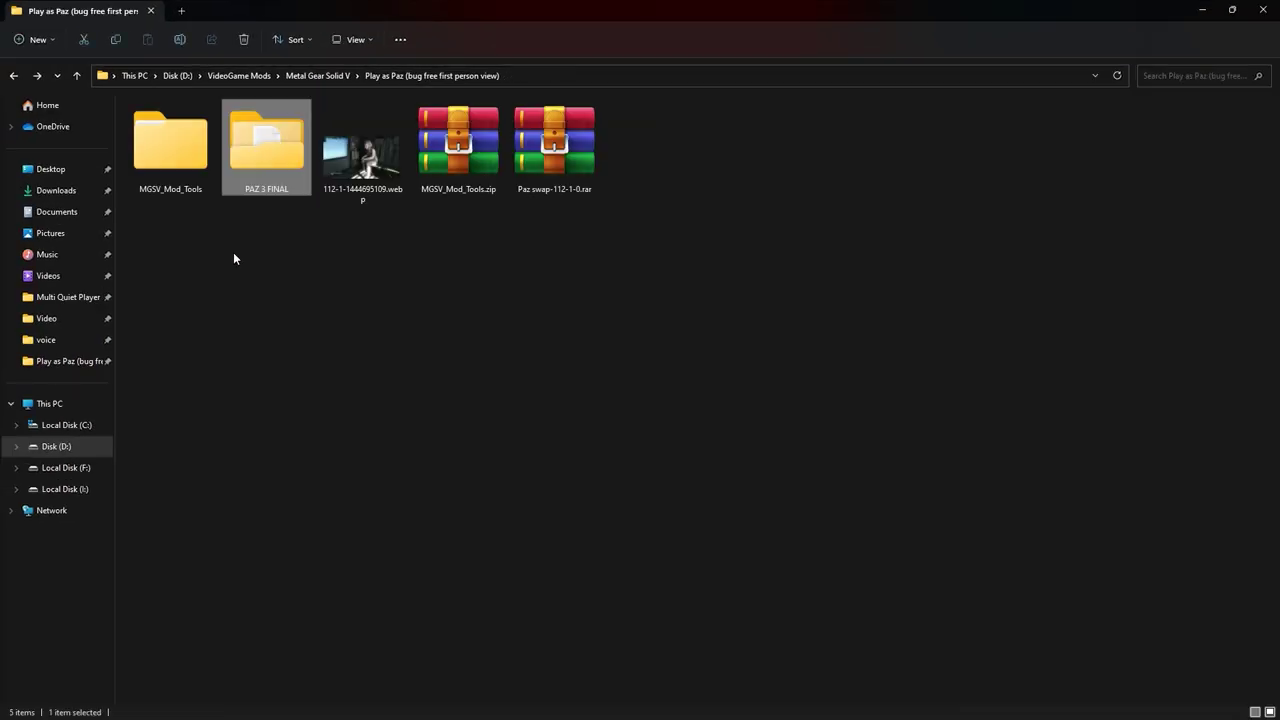
click(157, 152)
double_click(166, 157)
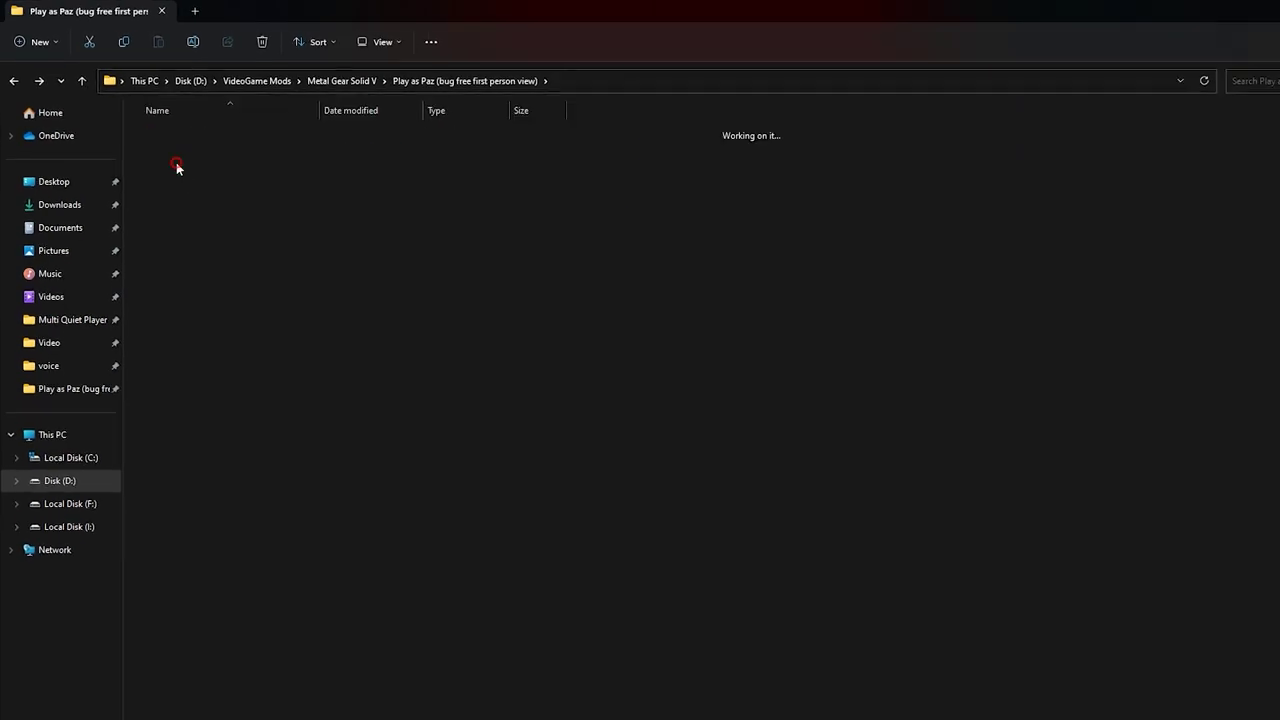
click(197, 150)
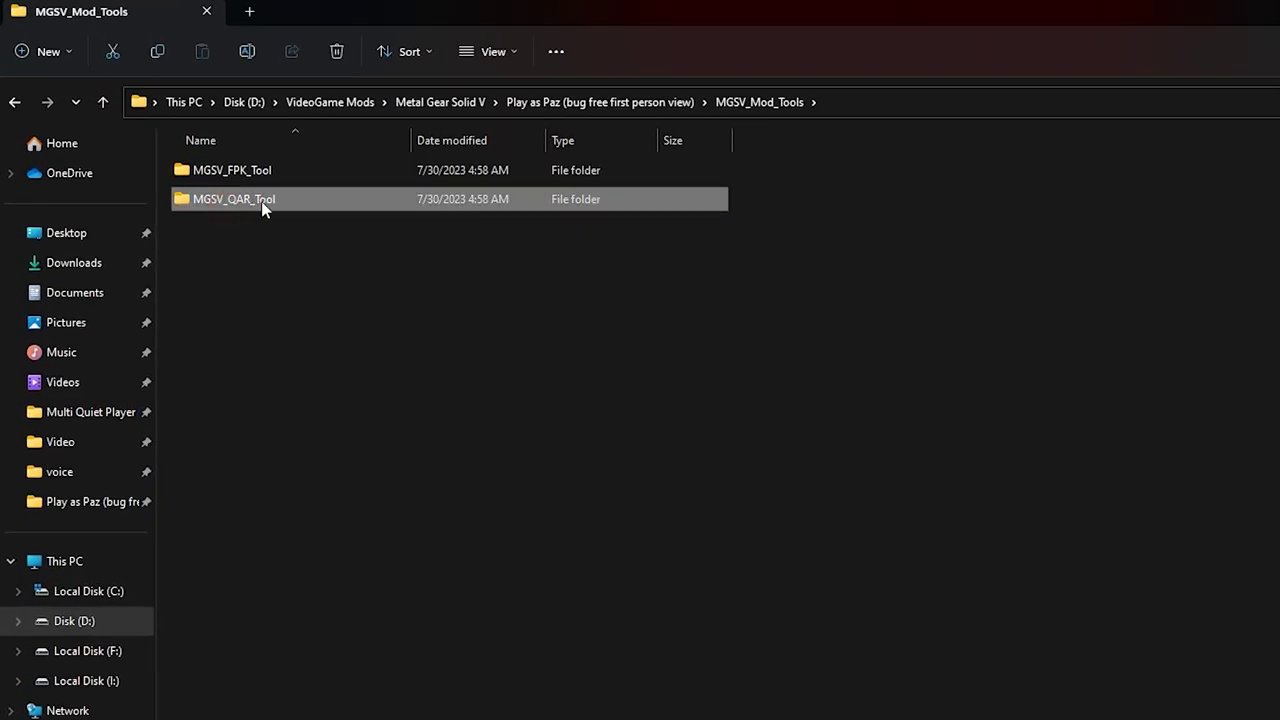
double_click(348, 207)
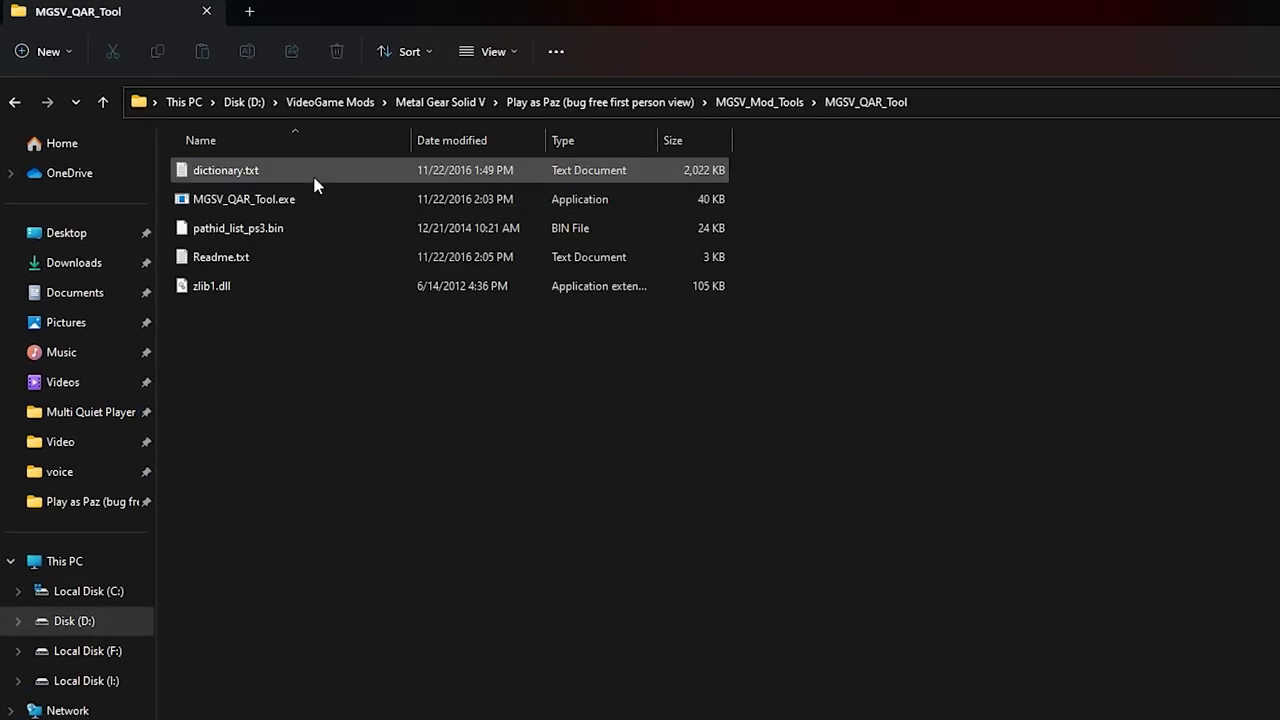
click(313, 178)
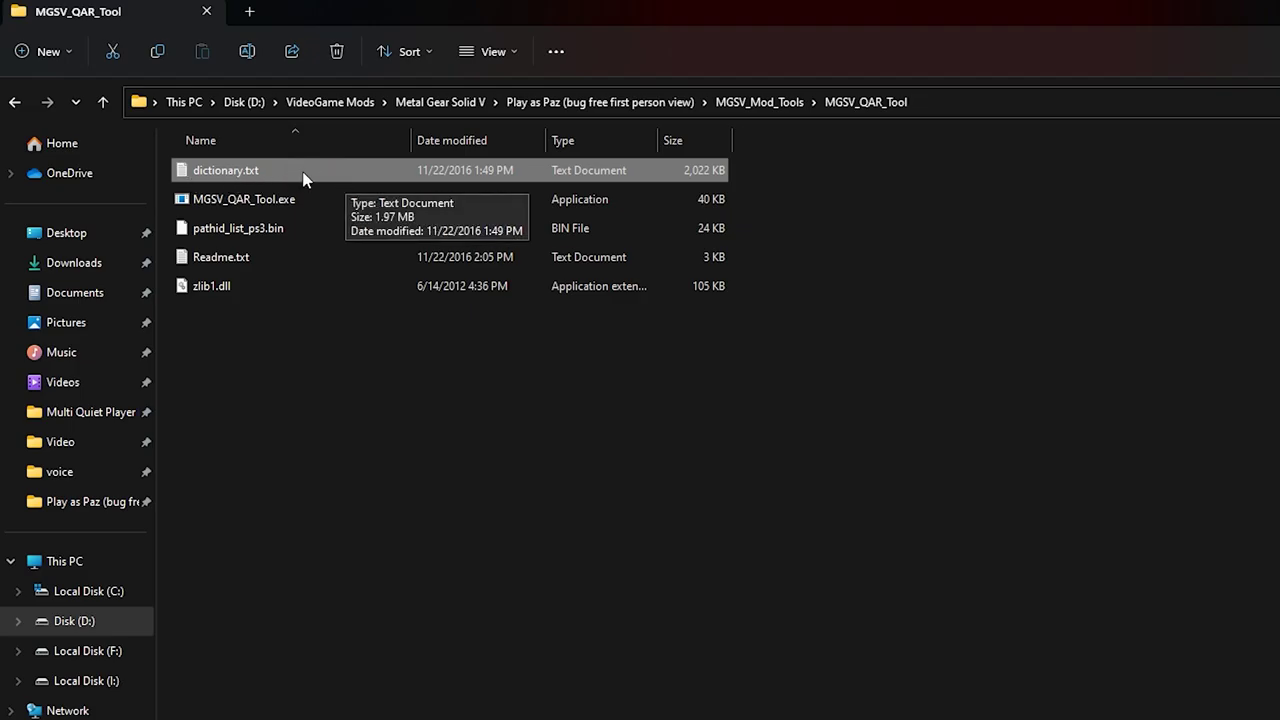
double_click(236, 176)
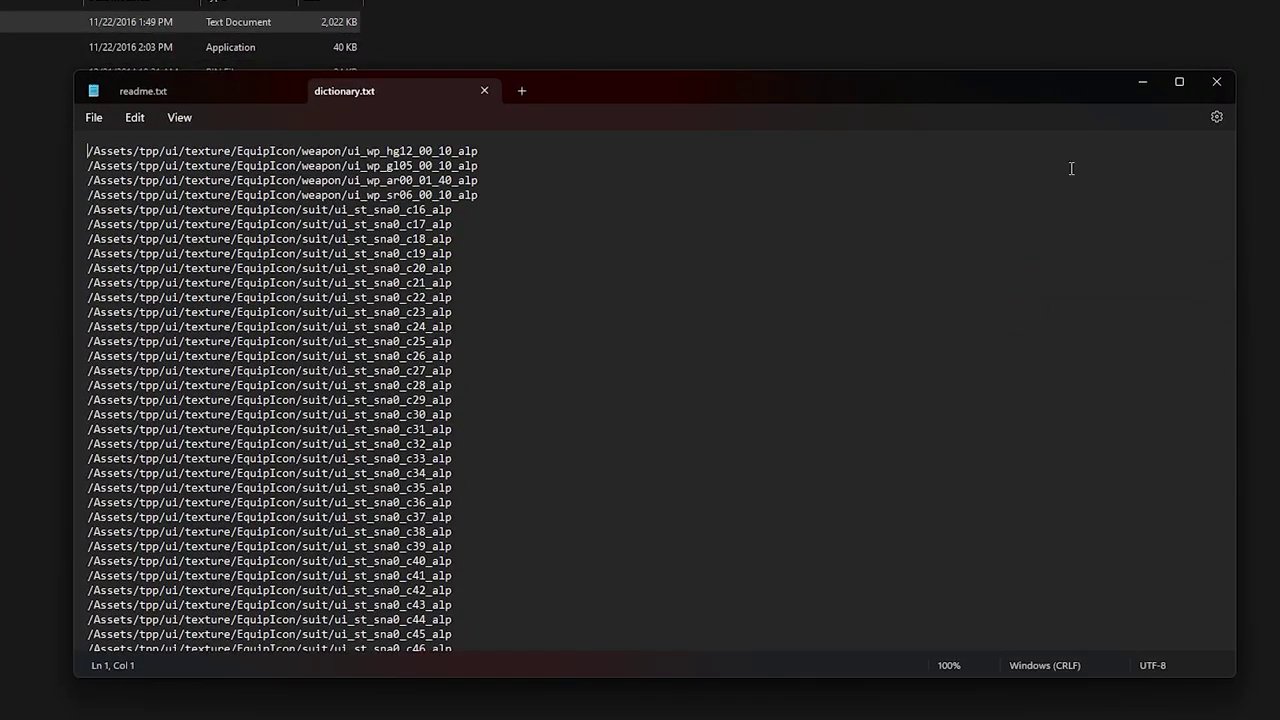
Step: Add the line /Assets/tpp/pack/player/parts/plparts_ddf_venom at the end of dictionary.txt
drag(1232, 155, 1236, 636)
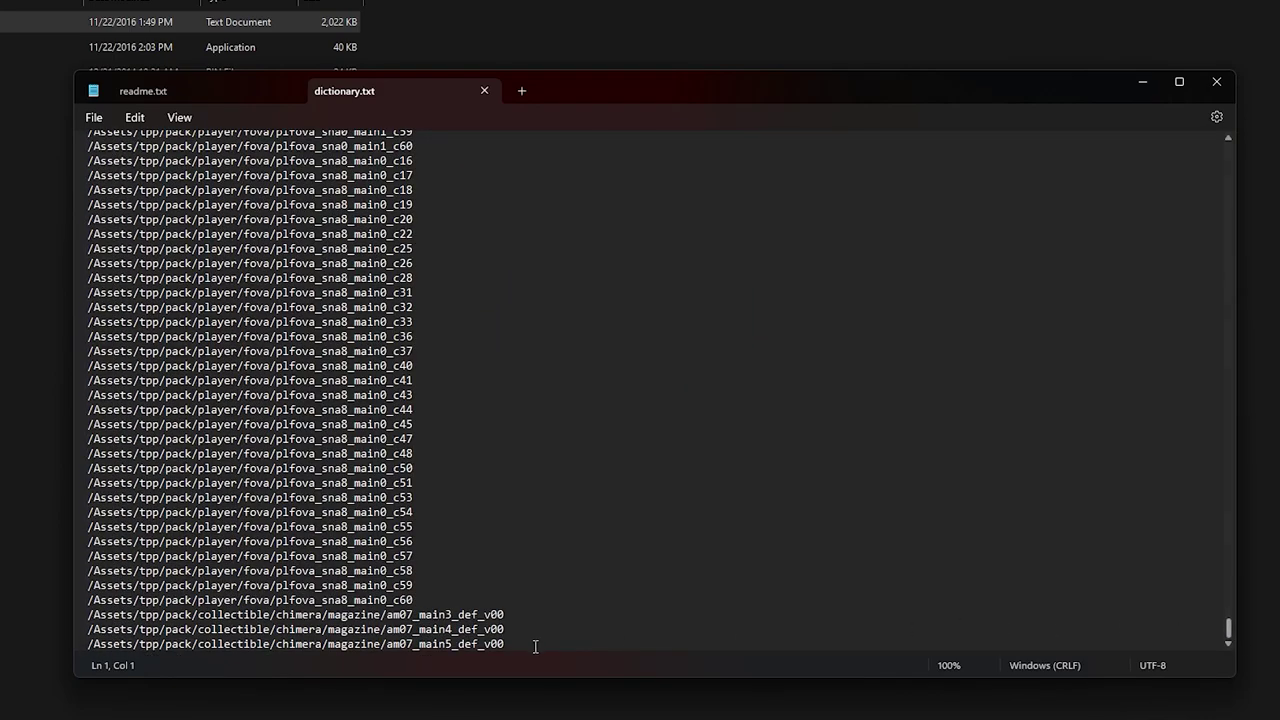
key(Return)
key(ctrl+v)
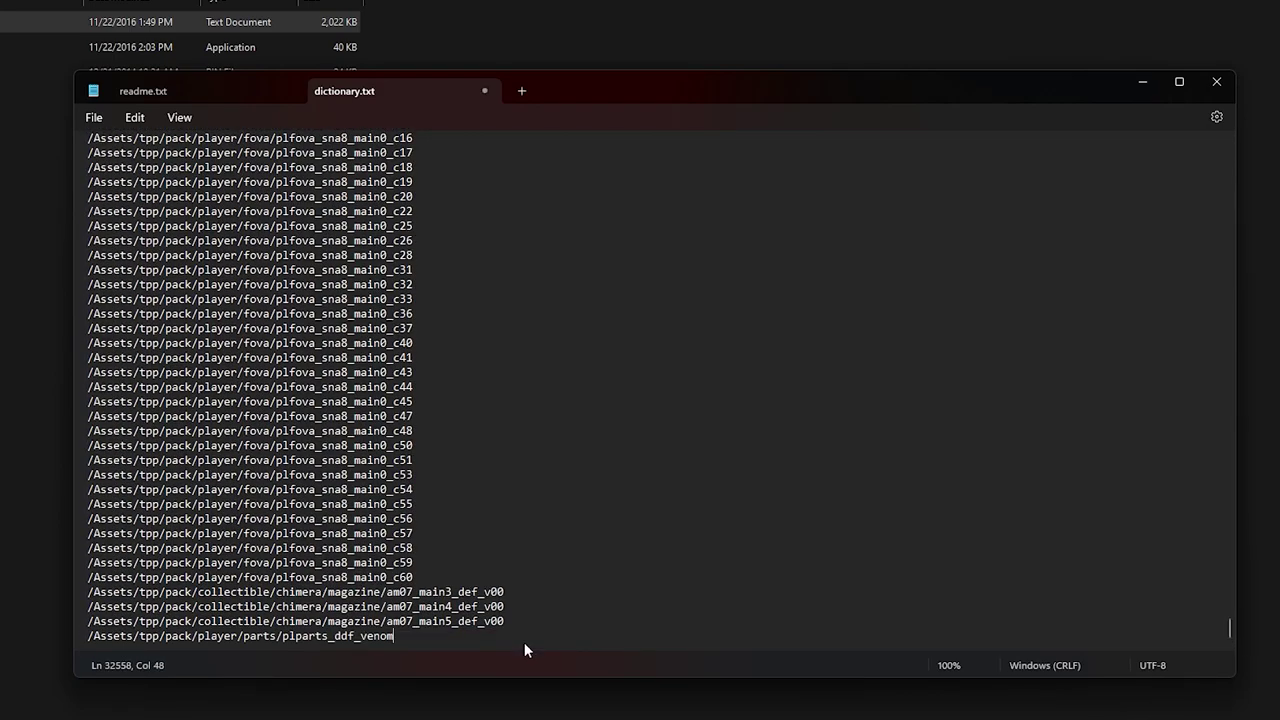
Step: Close dictionary.txt and save the changes made to it
click(1217, 83)
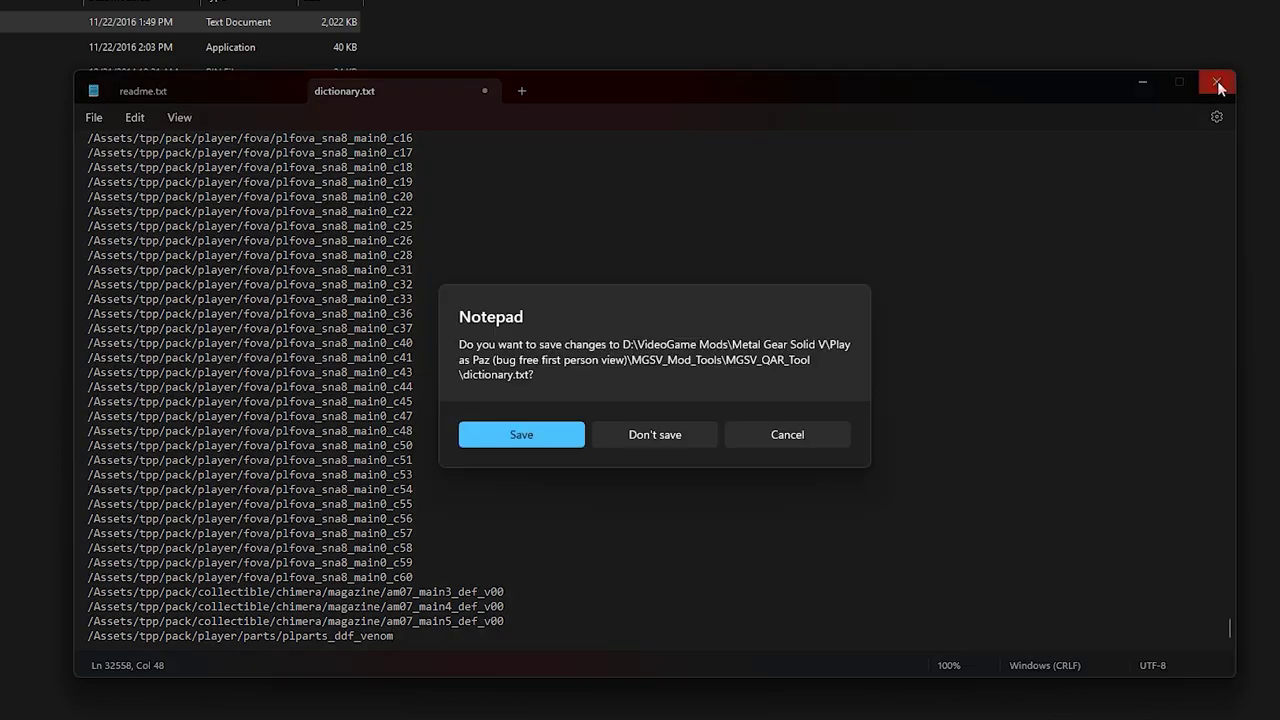
click(551, 444)
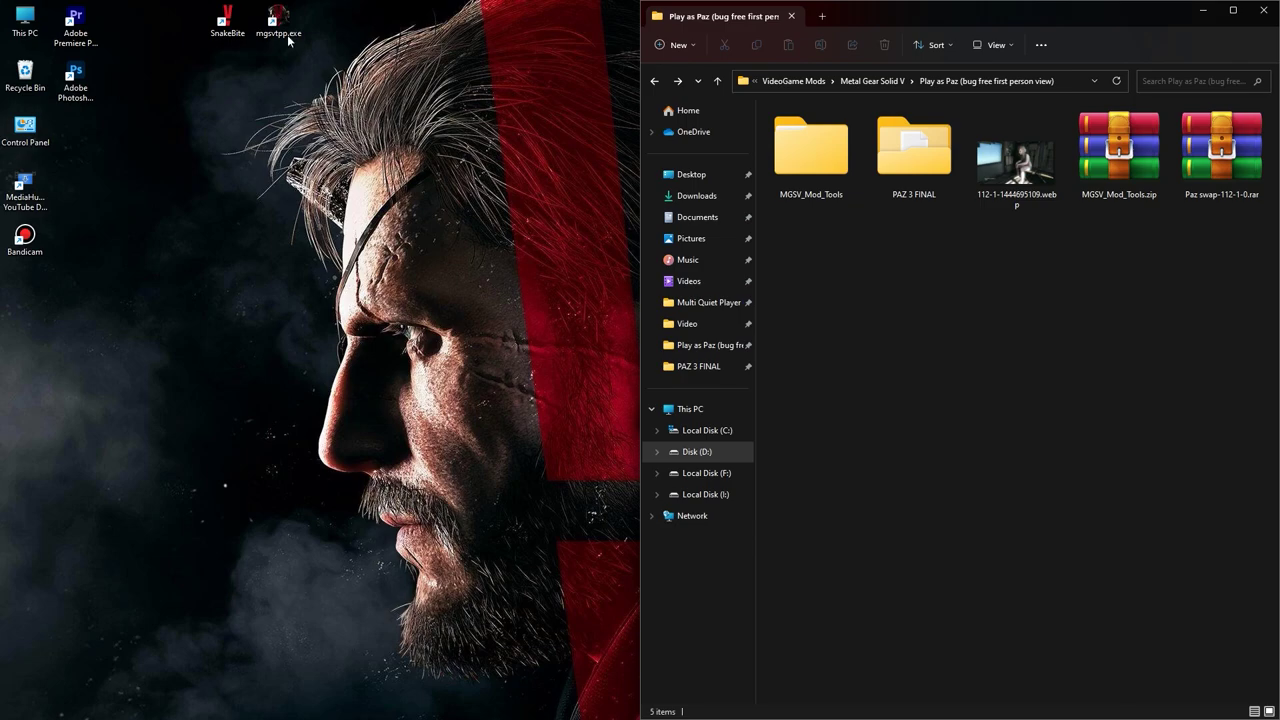
Step: Open the file location of the mgsvtpp.exe shortcut, place that window beside the mod folder, and go into the master folder
click(287, 34)
right_click(287, 34)
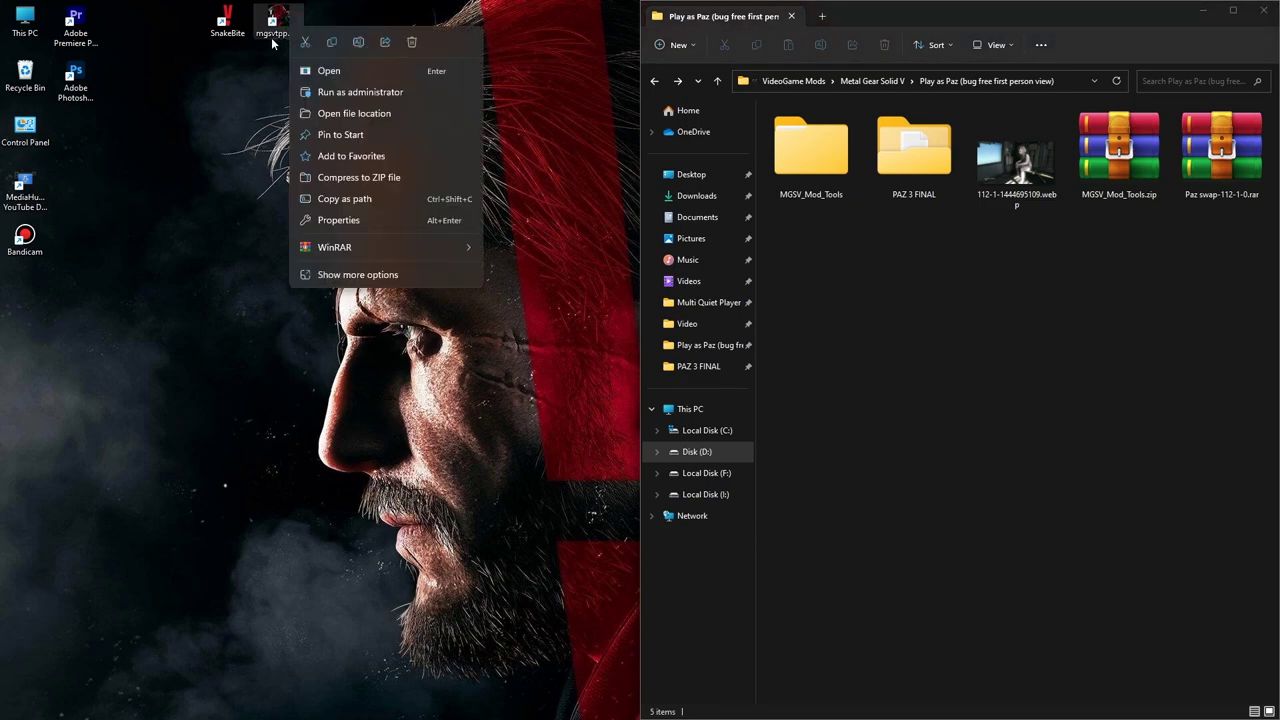
click(354, 113)
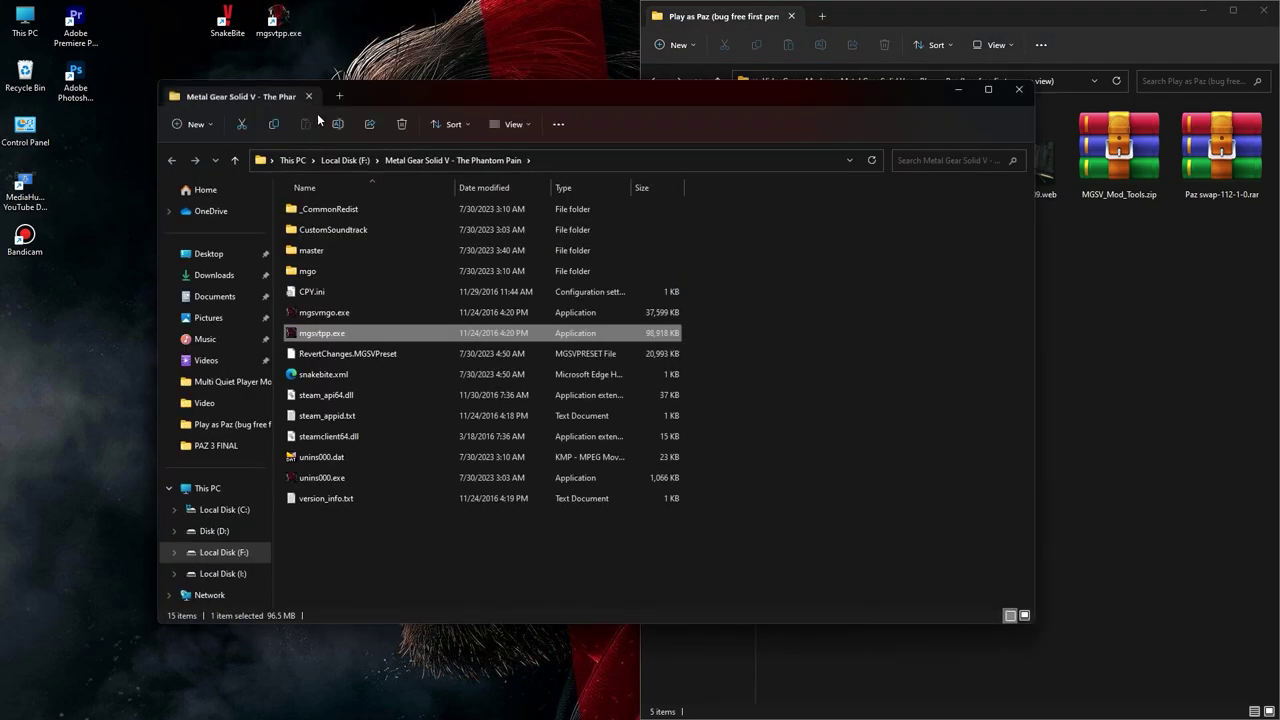
drag(369, 94, 2, 200)
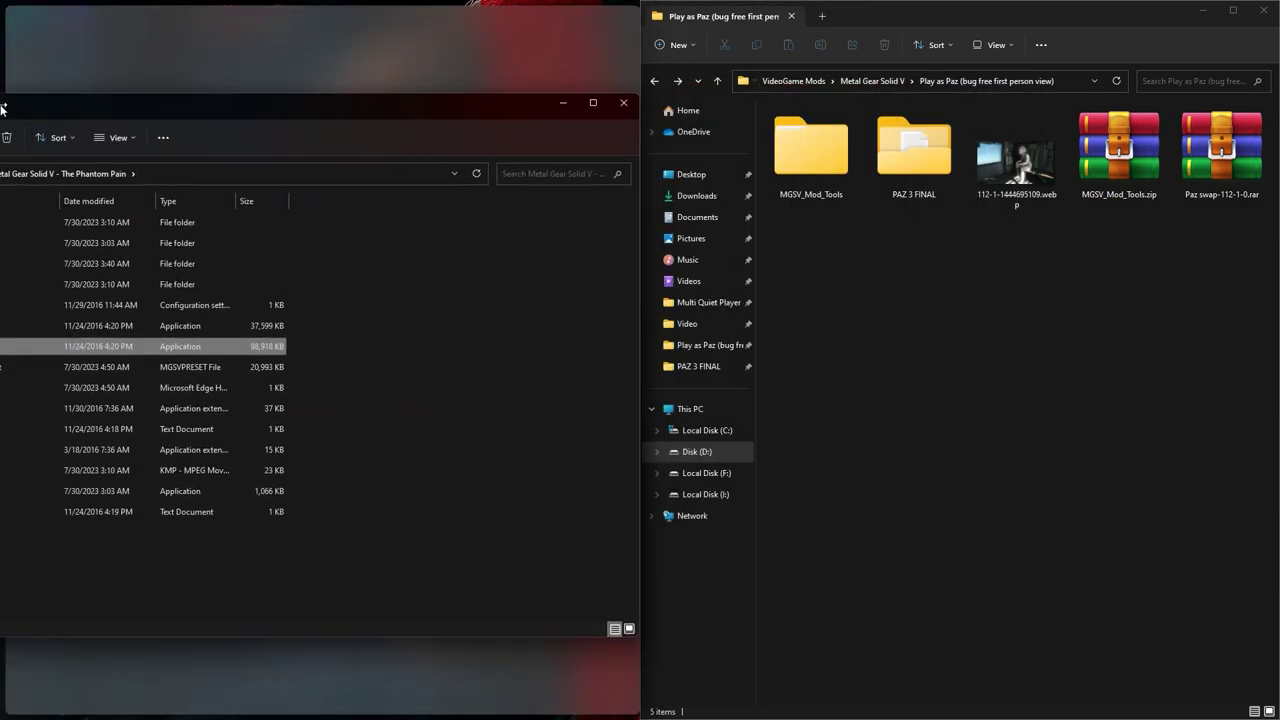
click(160, 171)
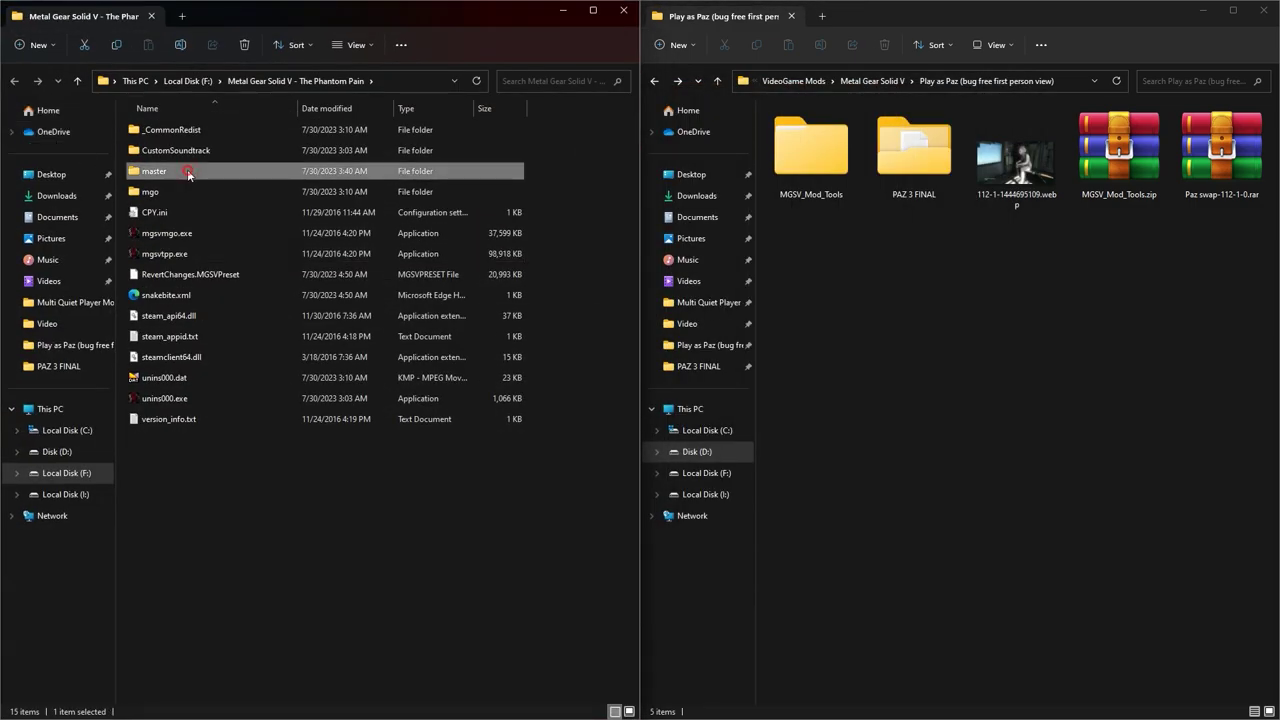
double_click(188, 173)
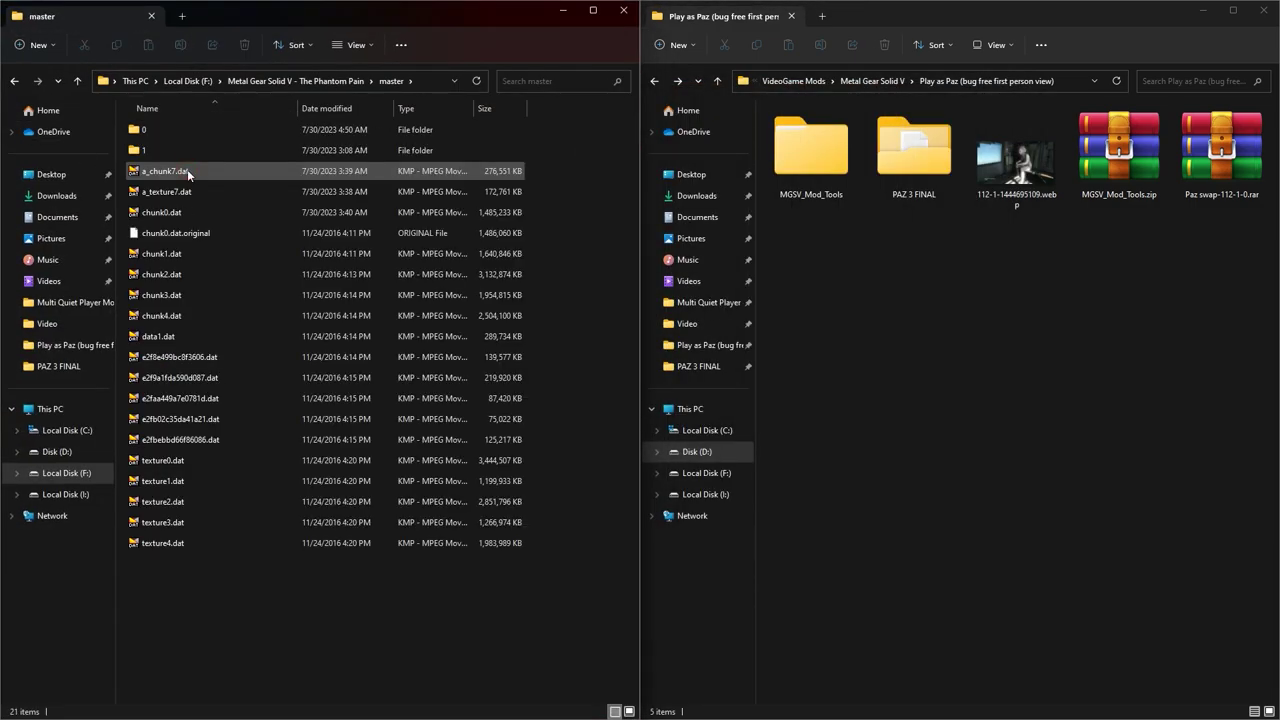
Step: Unpack chunk0.dat from the master folder with MGSV_QAR_Tool.exe from the MGSV_QAR_Tool folder inside MGSV_Mod_Tools
double_click(806, 171)
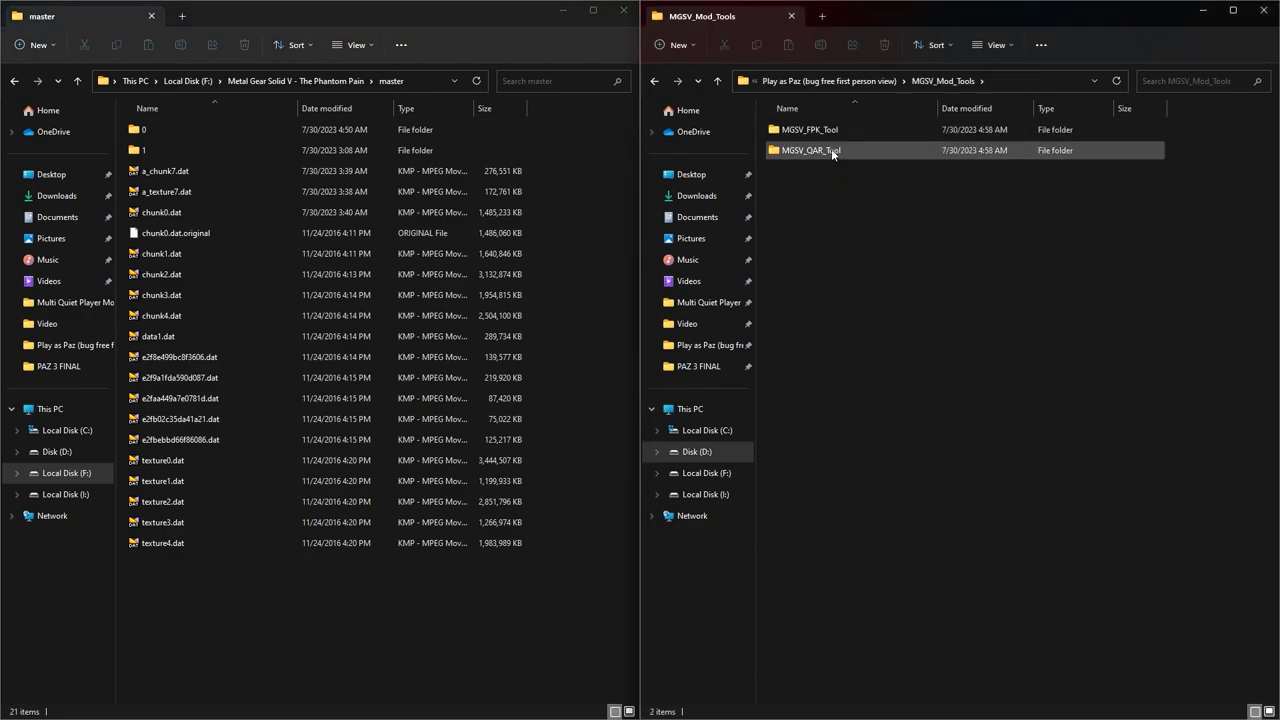
click(820, 151)
double_click(874, 152)
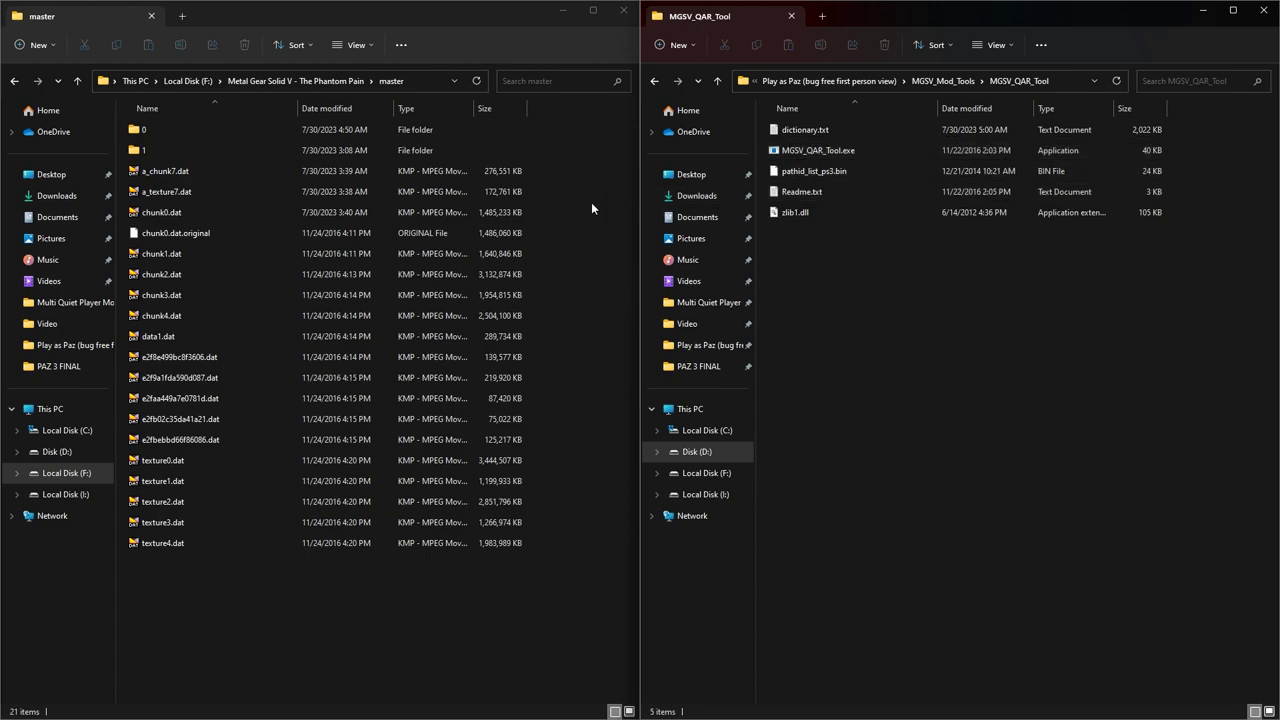
click(147, 216)
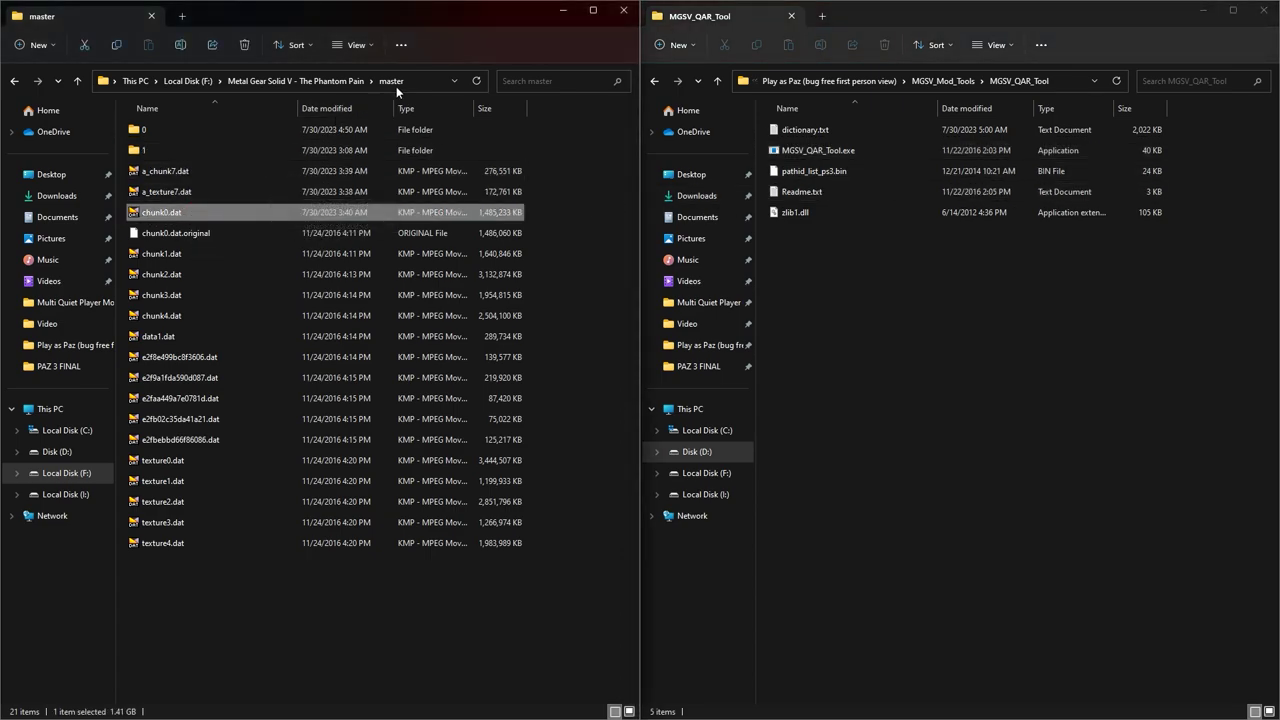
click(823, 153)
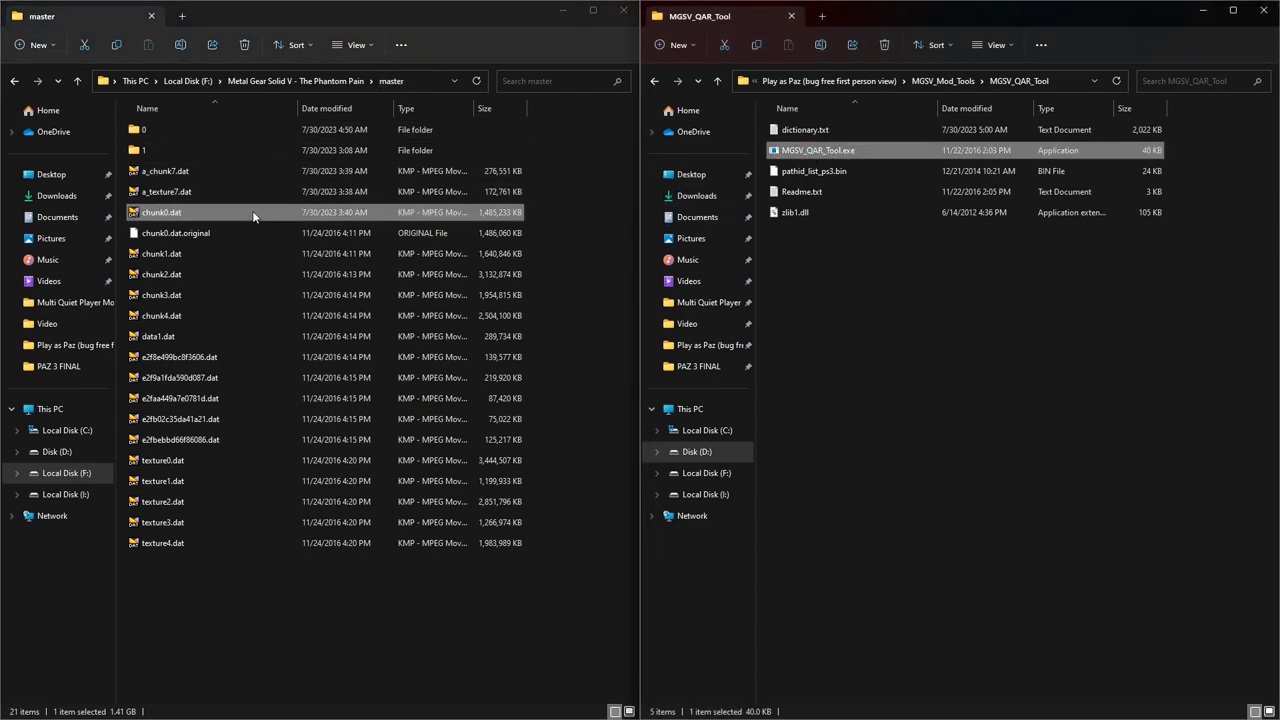
drag(252, 212, 861, 153)
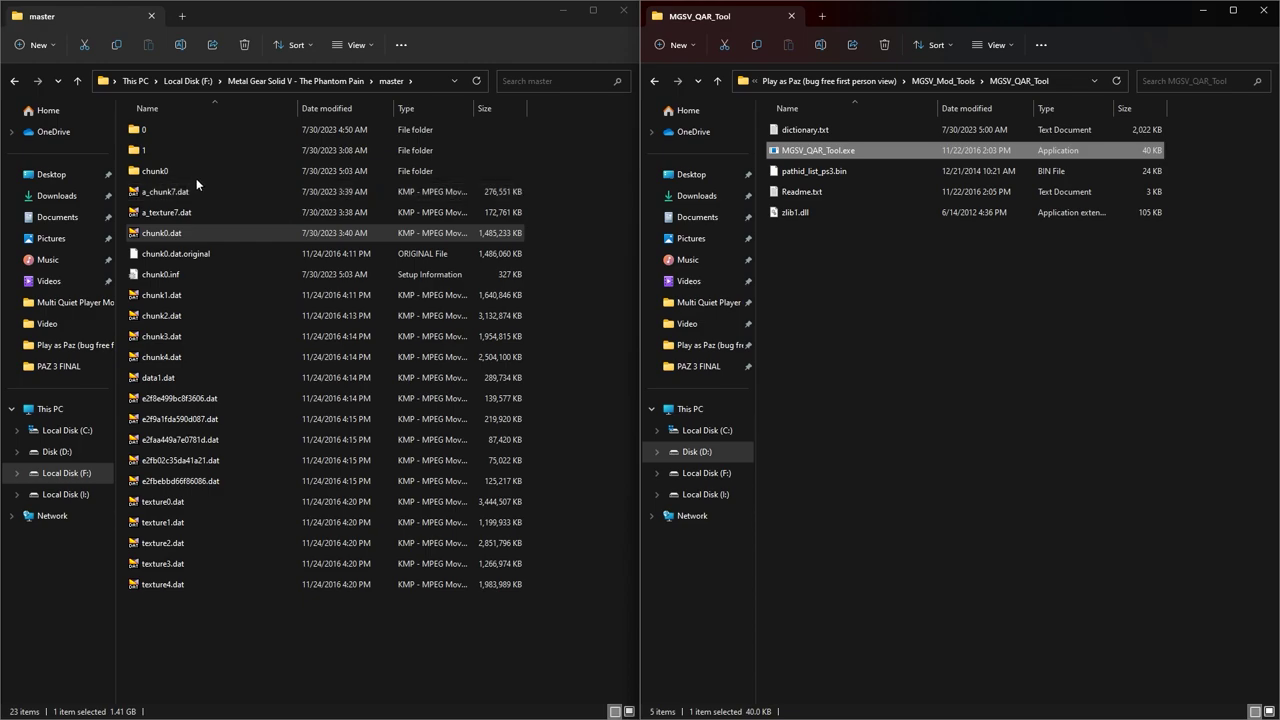
click(145, 173)
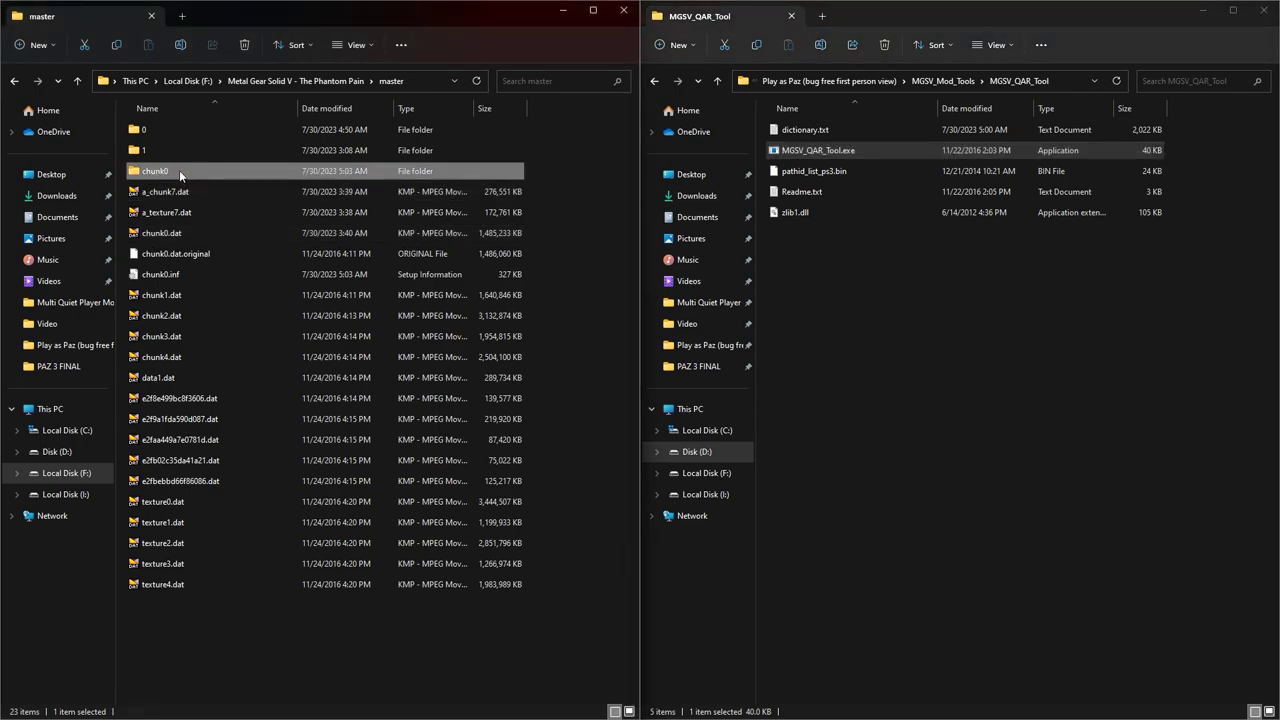
click(185, 274)
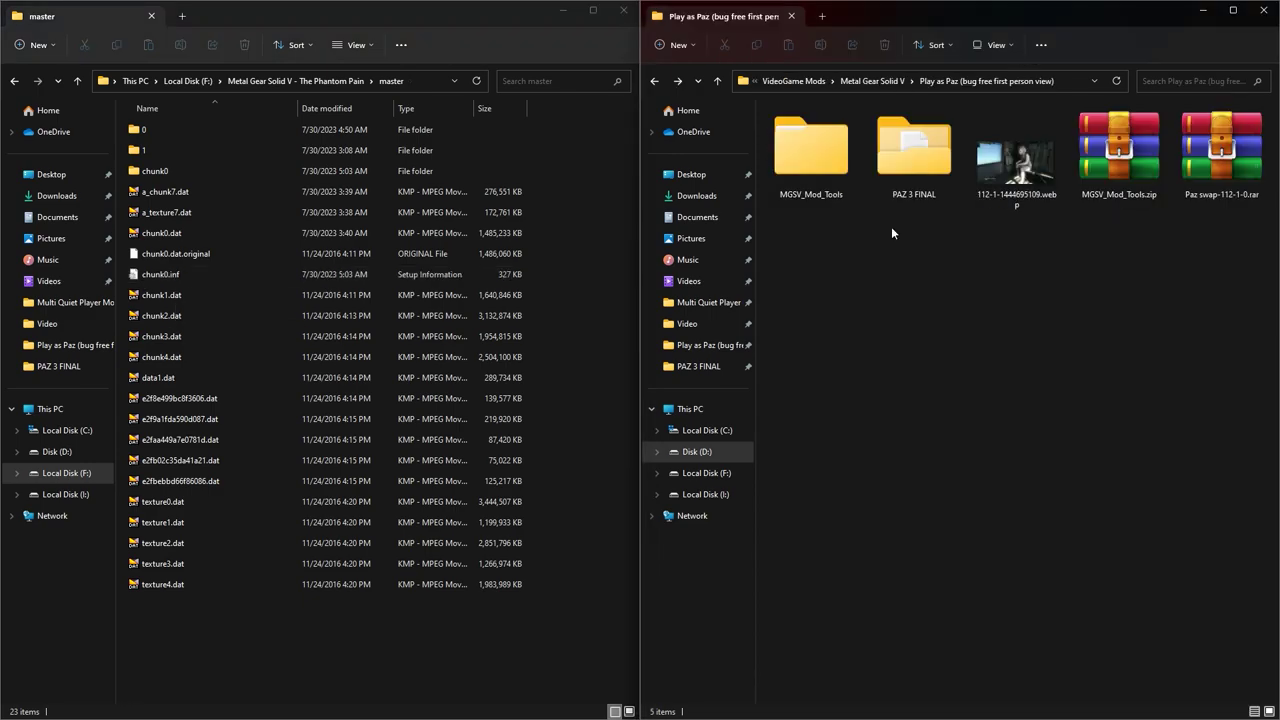
Step: Copy the chunk0 folder from PAZ 3 FINAL into the game's master folder, replacing the files with the same names
click(909, 190)
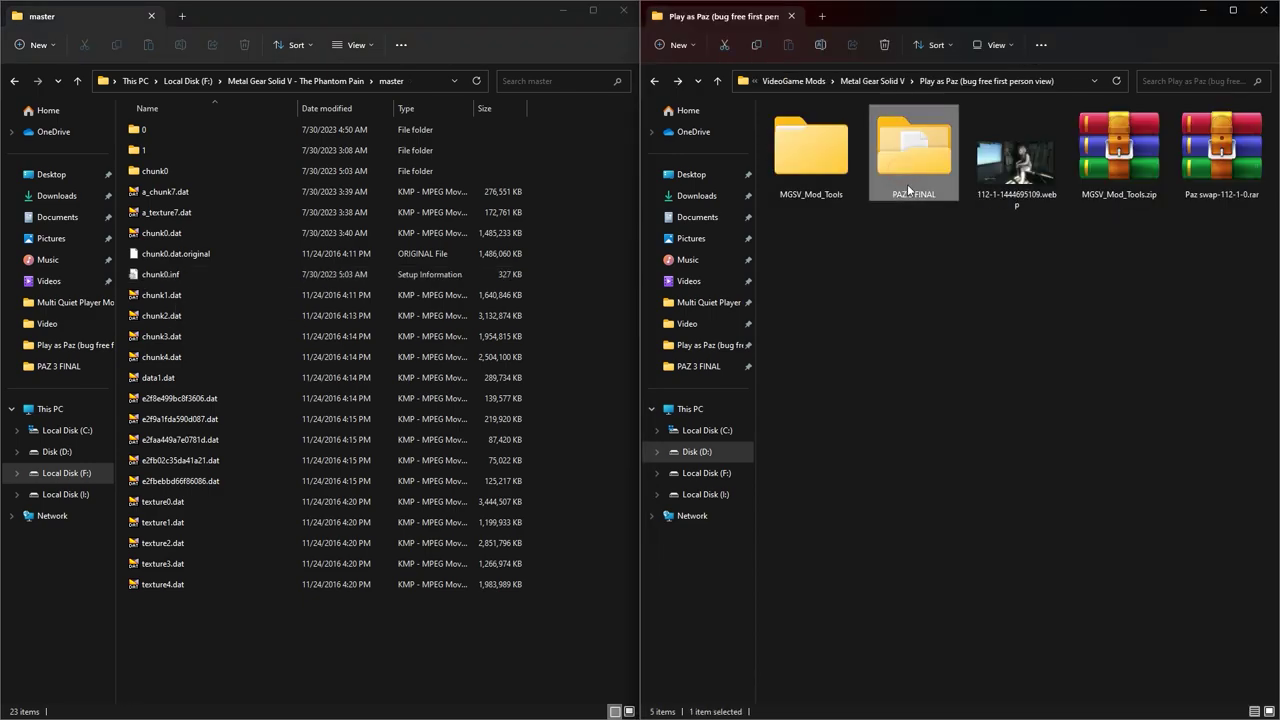
double_click(915, 170)
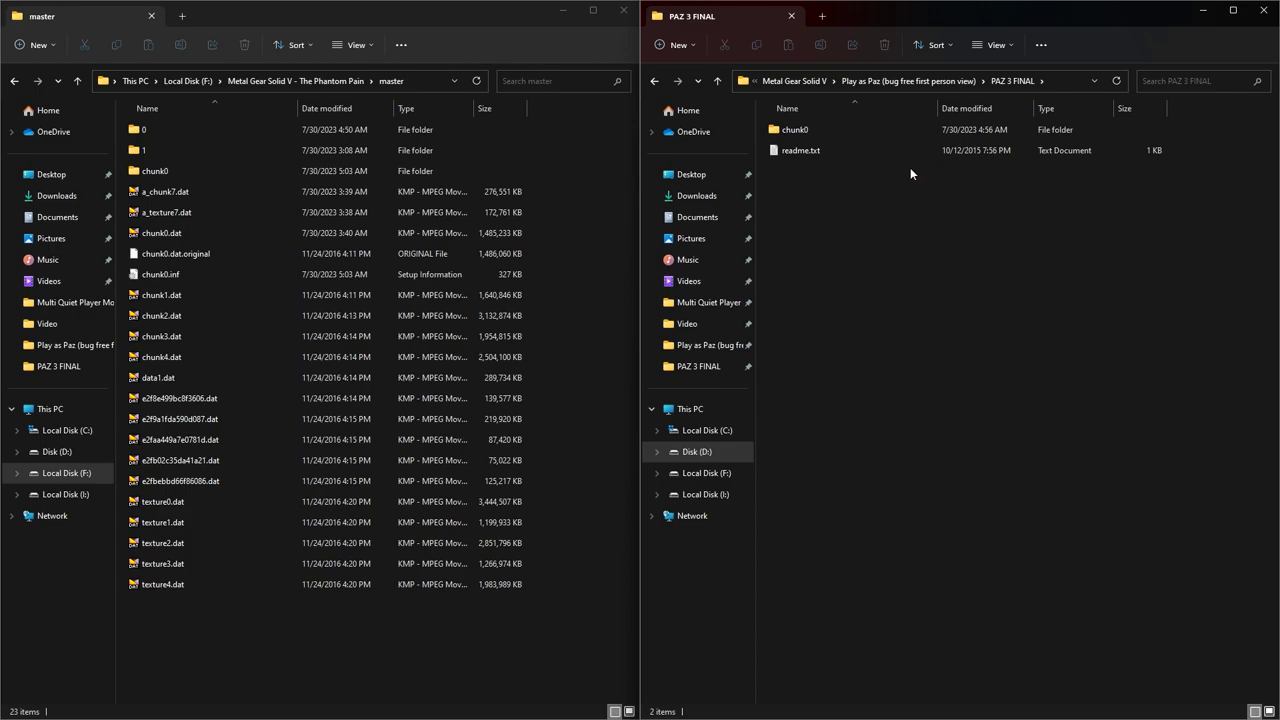
click(840, 135)
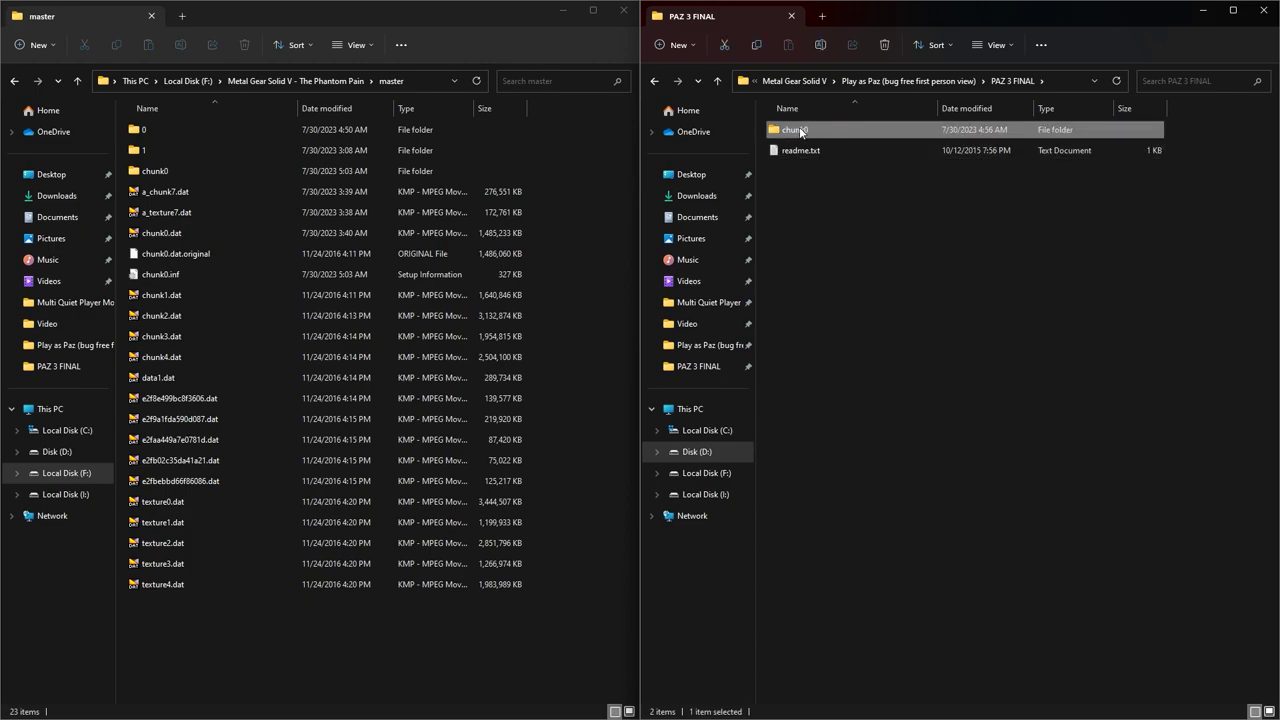
right_click(830, 130)
click(876, 143)
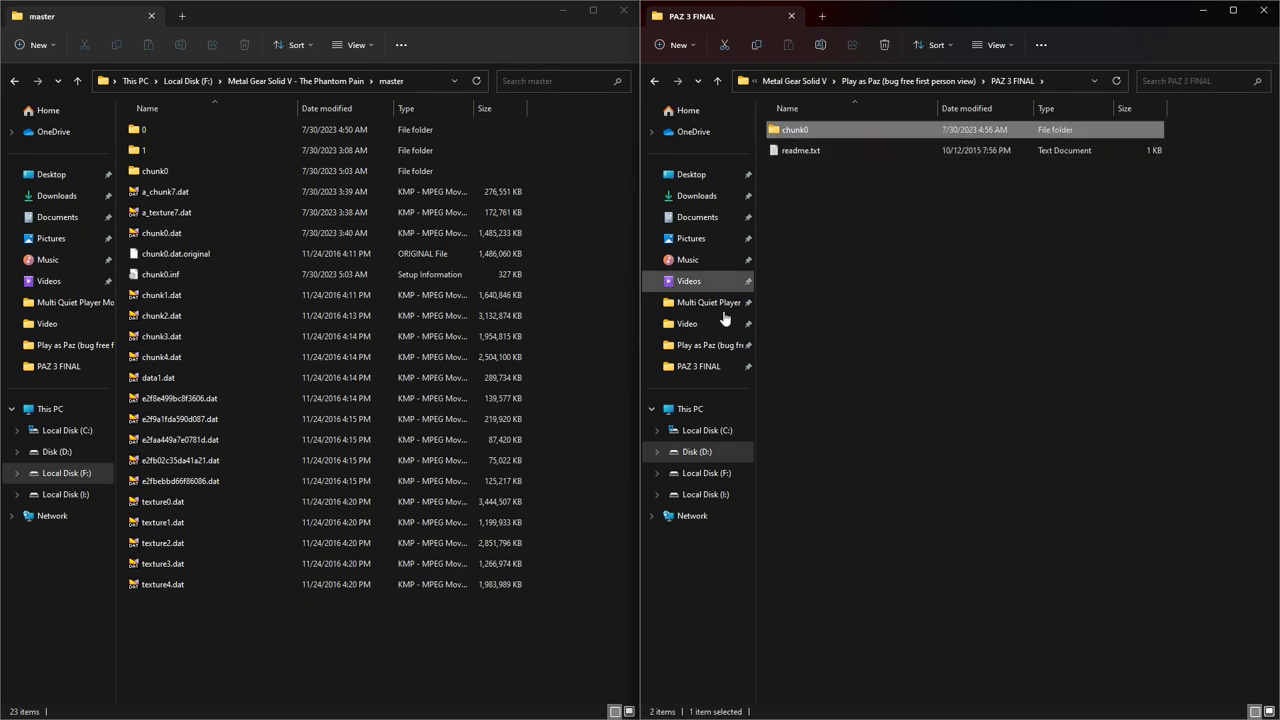
right_click(455, 620)
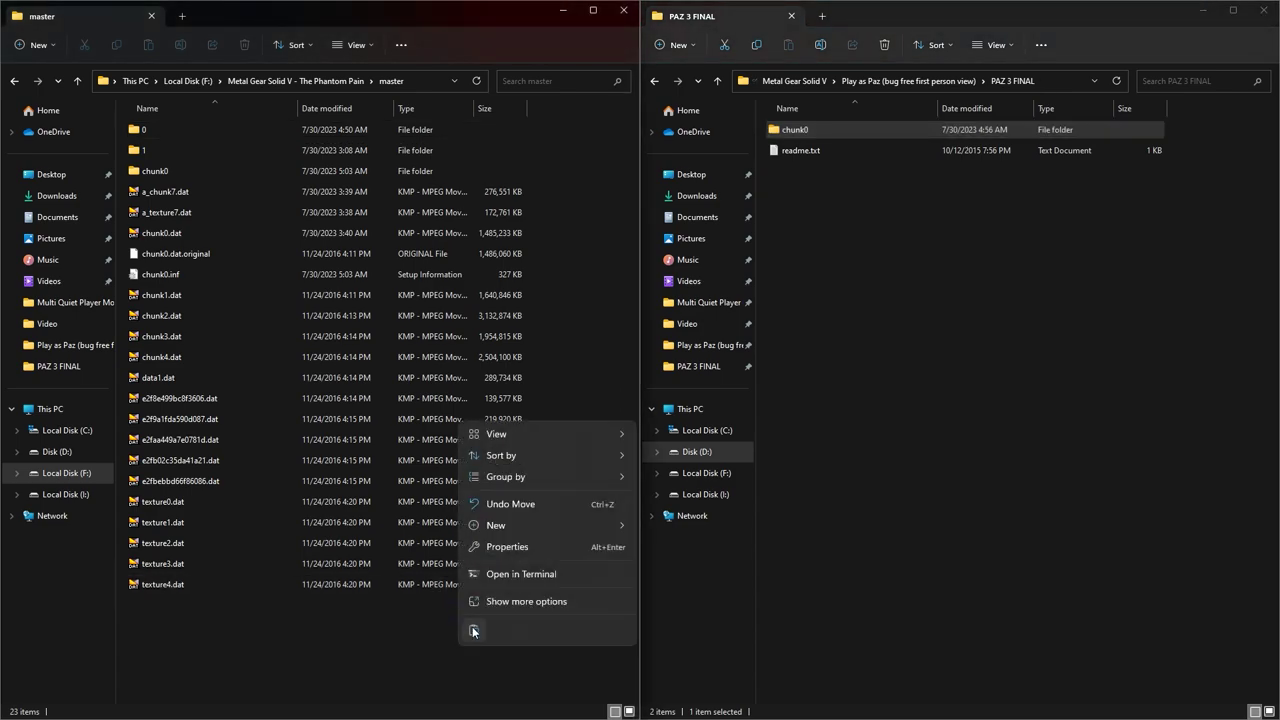
click(472, 628)
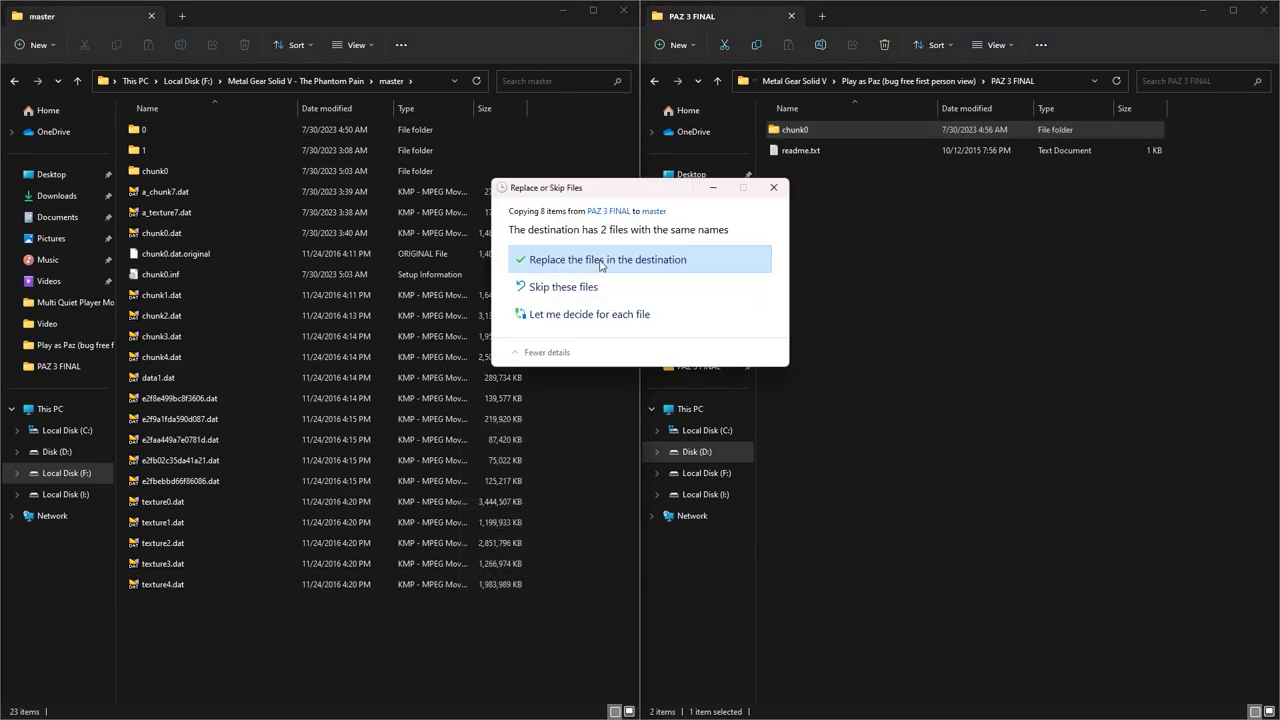
click(601, 260)
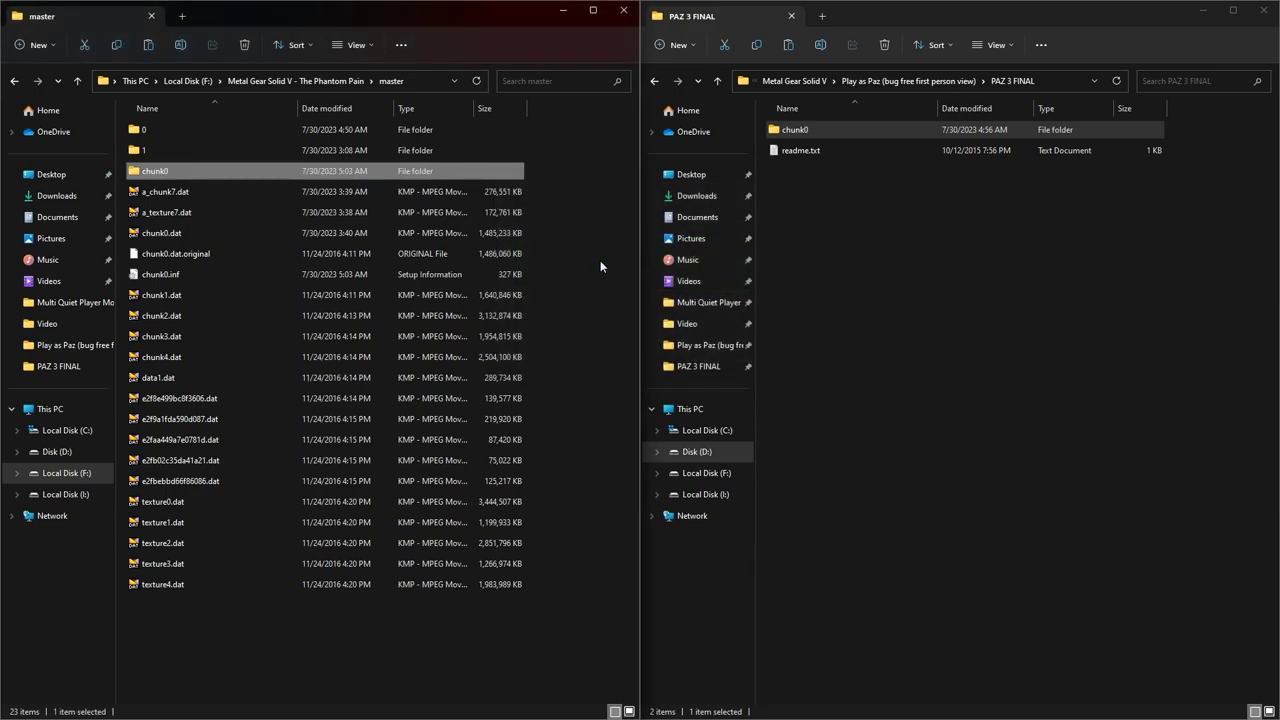
Step: Repack the modded chunk0 archive by running chunk0.inf from the master folder through MGSV_QAR_Tool.exe
click(850, 261)
key(alt+Up)
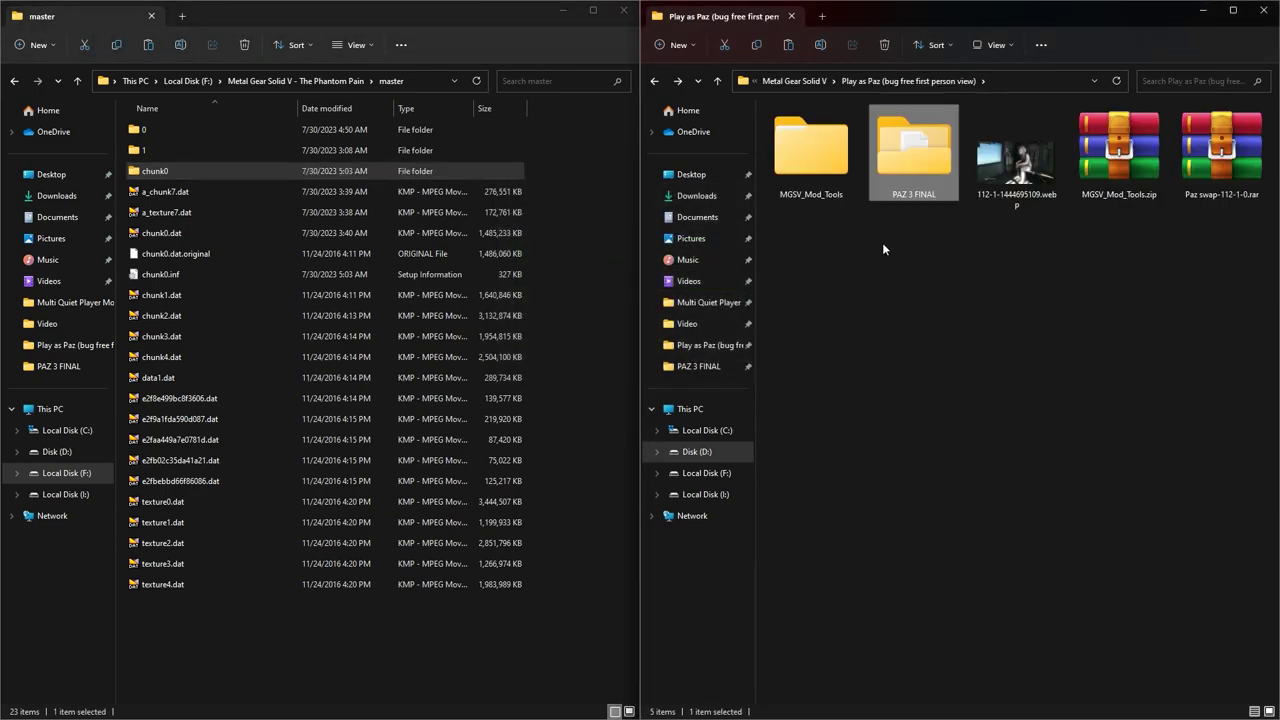
double_click(828, 195)
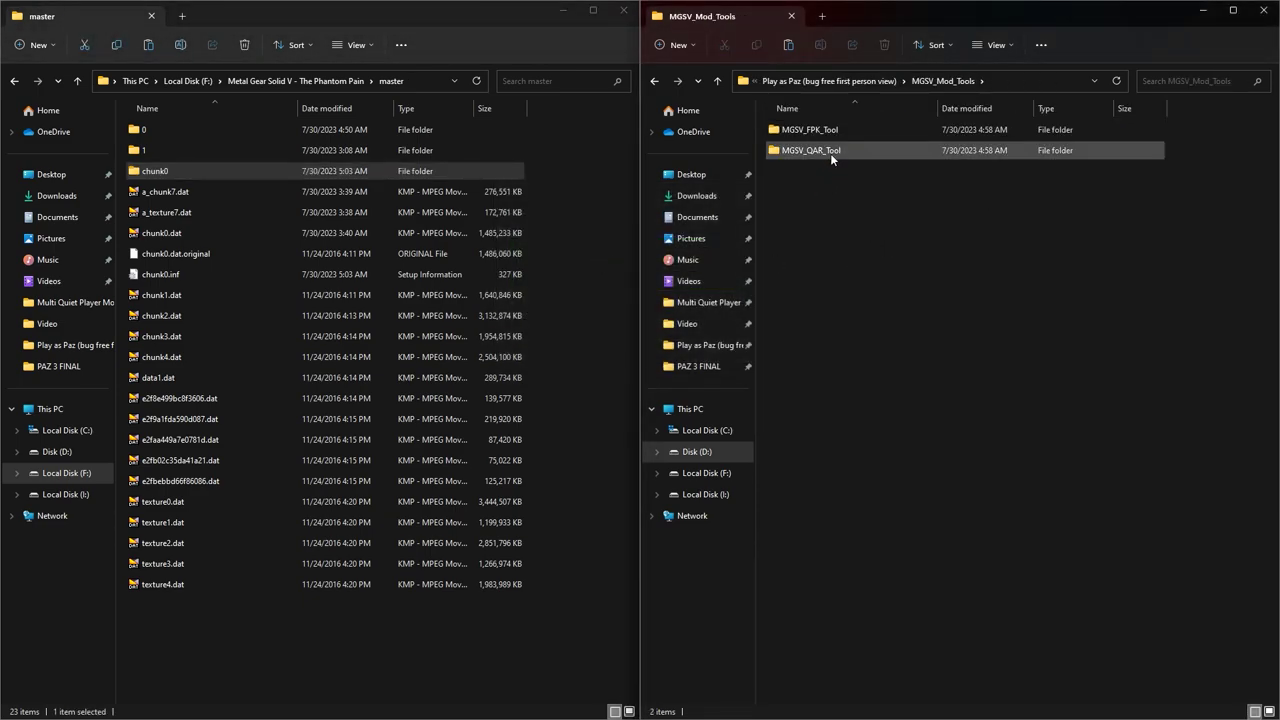
click(826, 154)
double_click(857, 152)
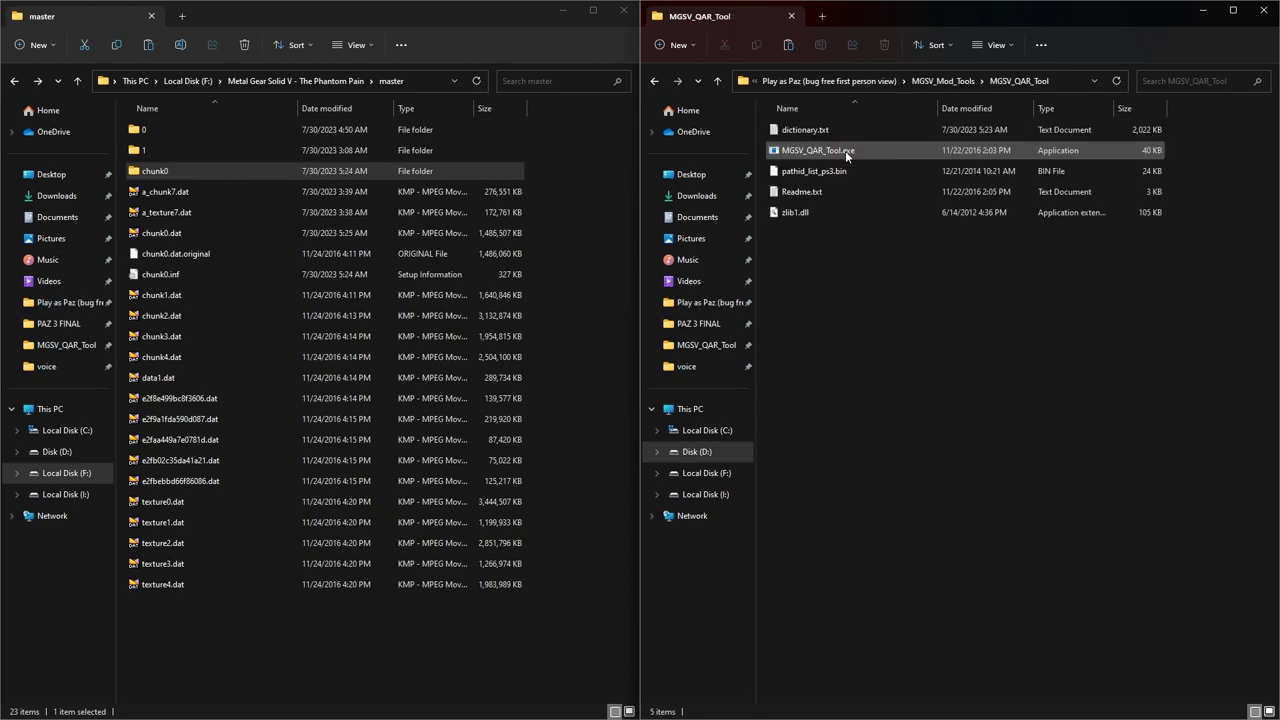
click(847, 155)
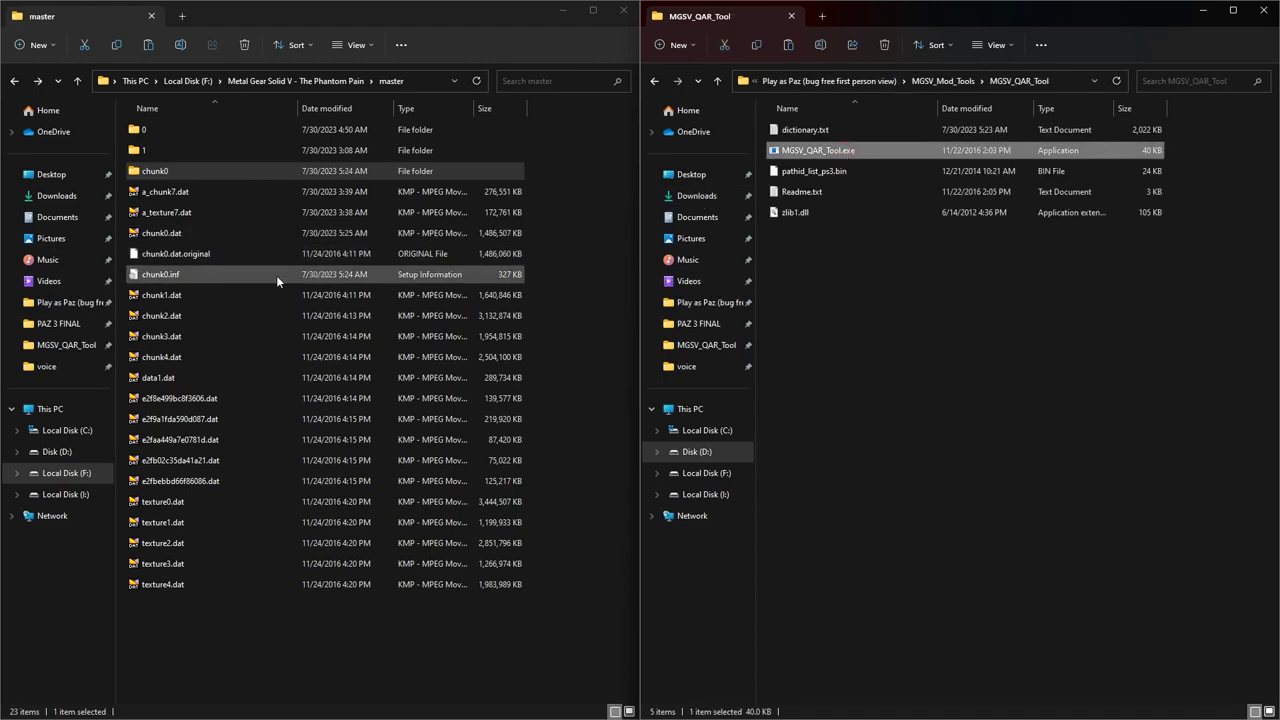
click(189, 274)
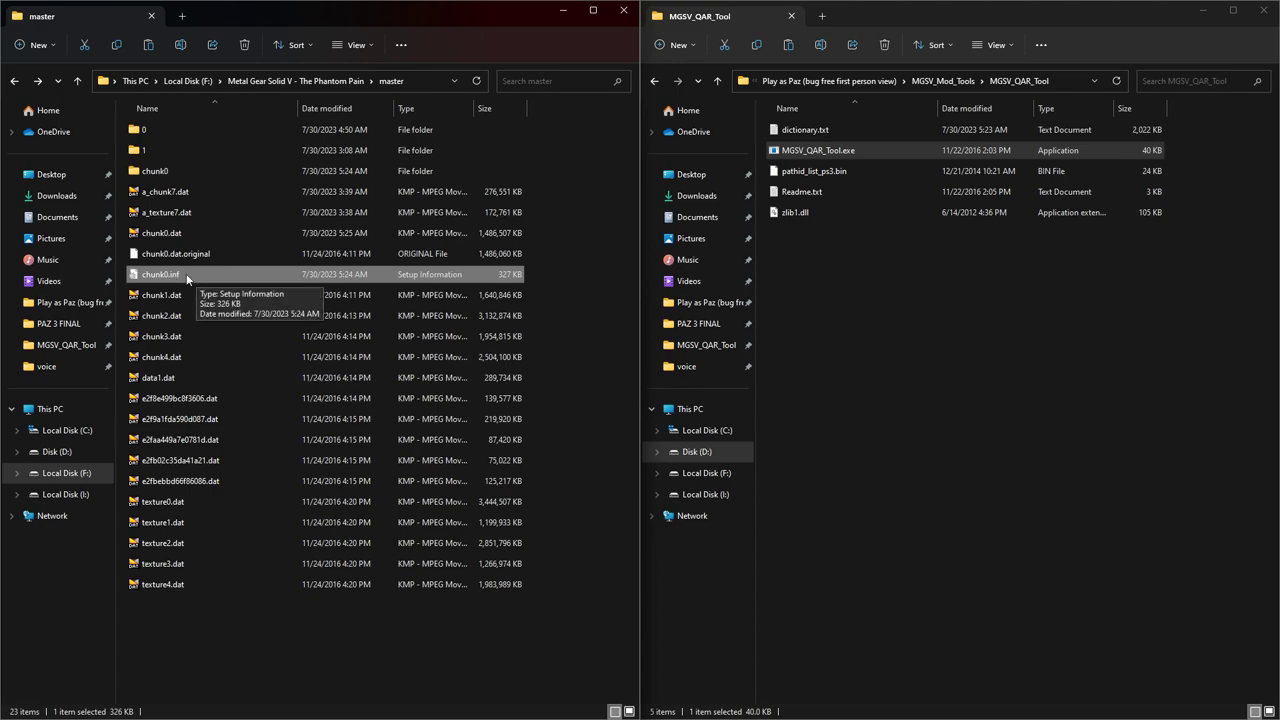
drag(201, 279, 879, 152)
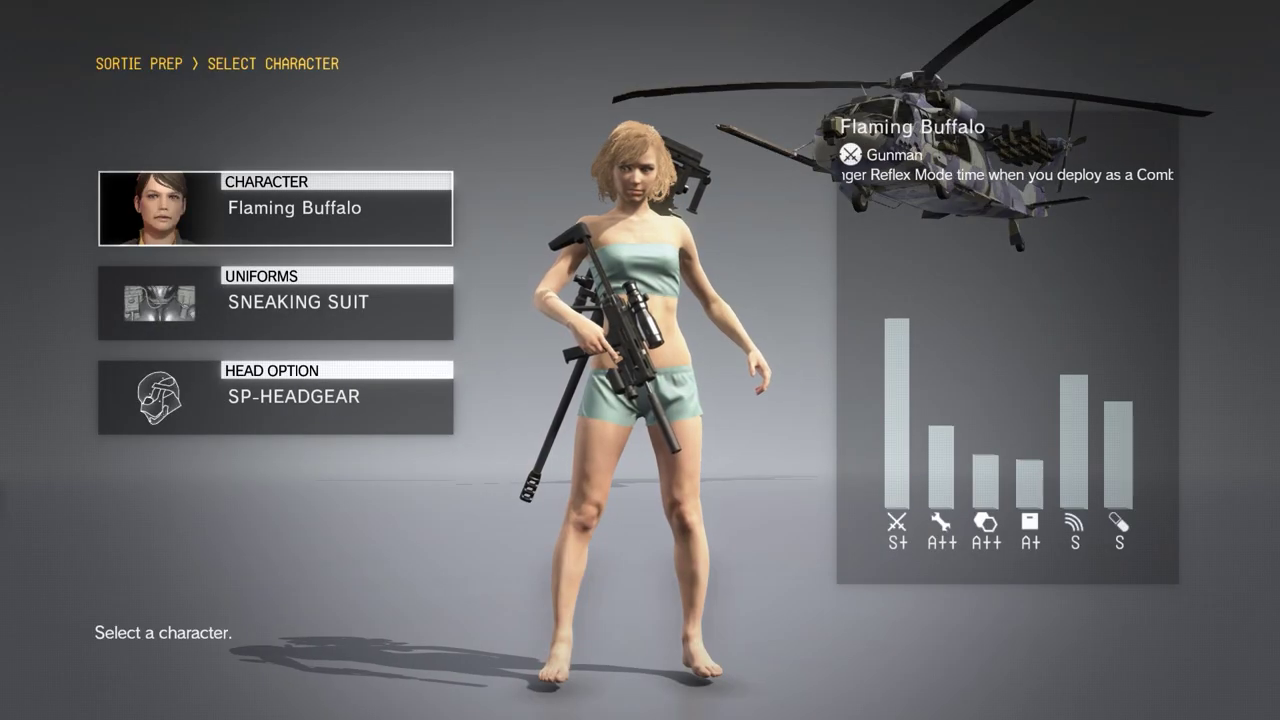
Step: In the game's sortie prep, choose Flaming Buffalo as the character and equip the BATTLE DRESS uniform
key(Return)
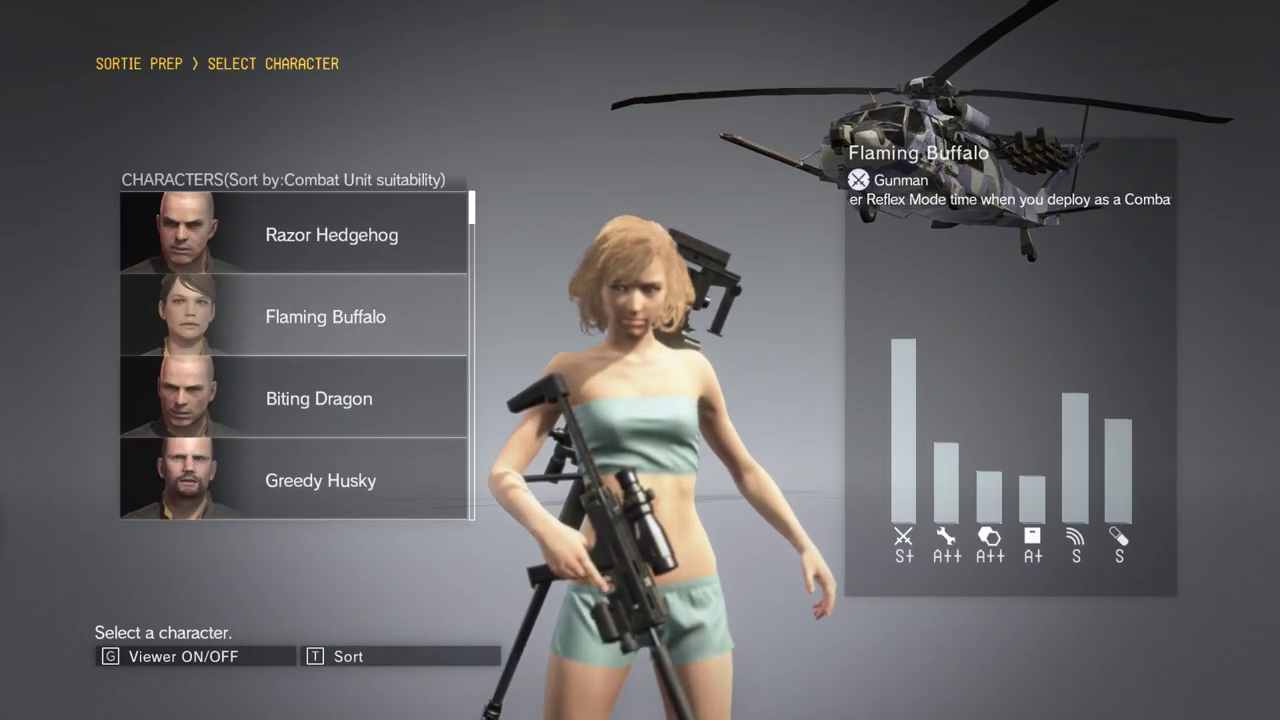
key(Return)
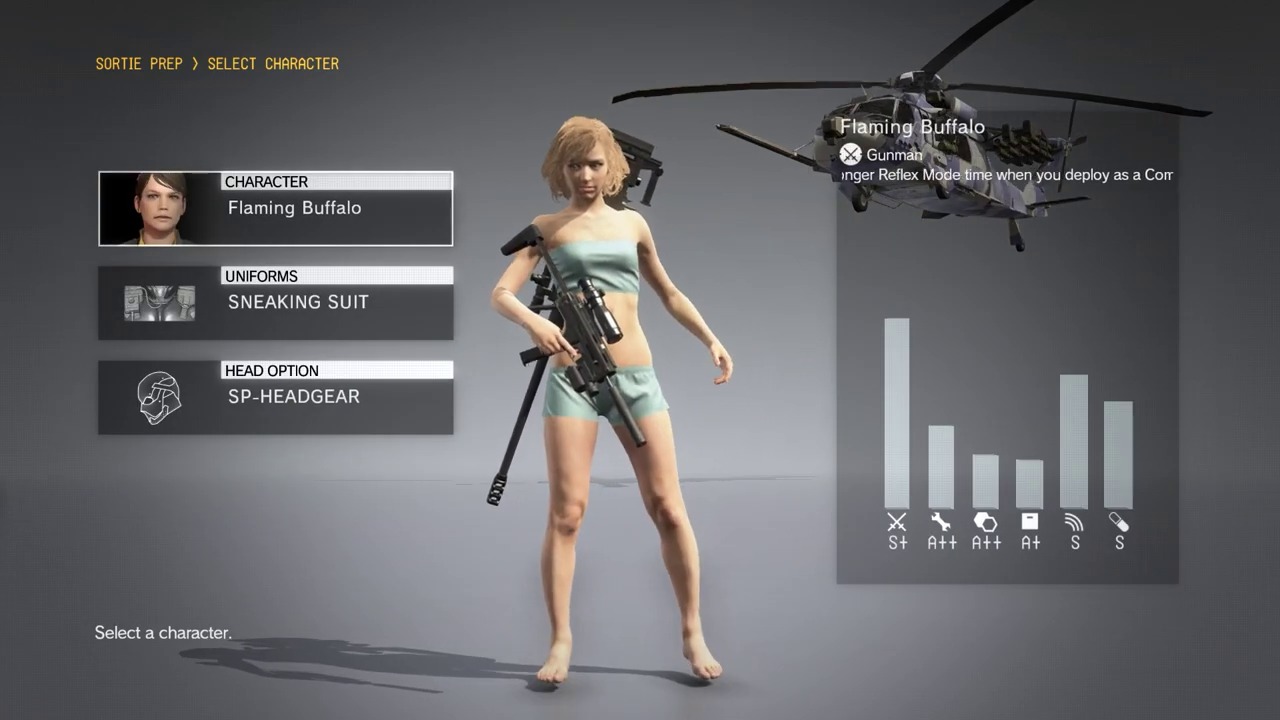
key(Down)
key(Return)
key(Down)
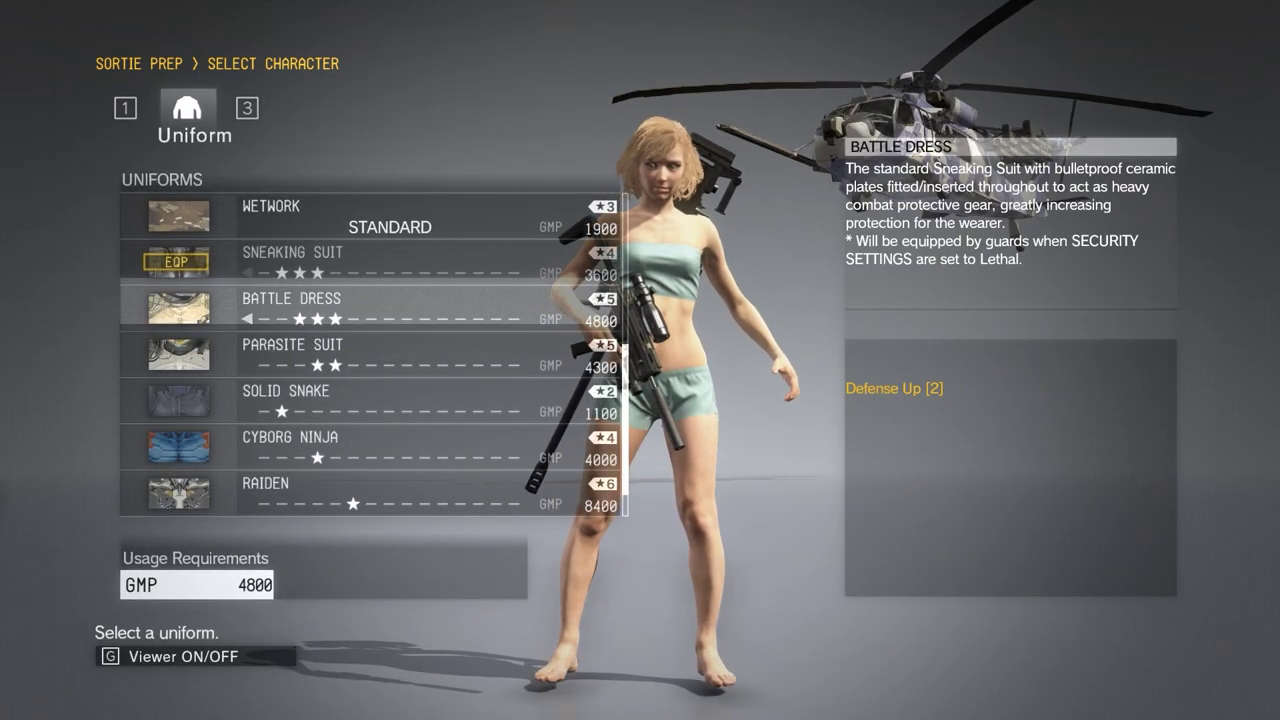
key(Return)
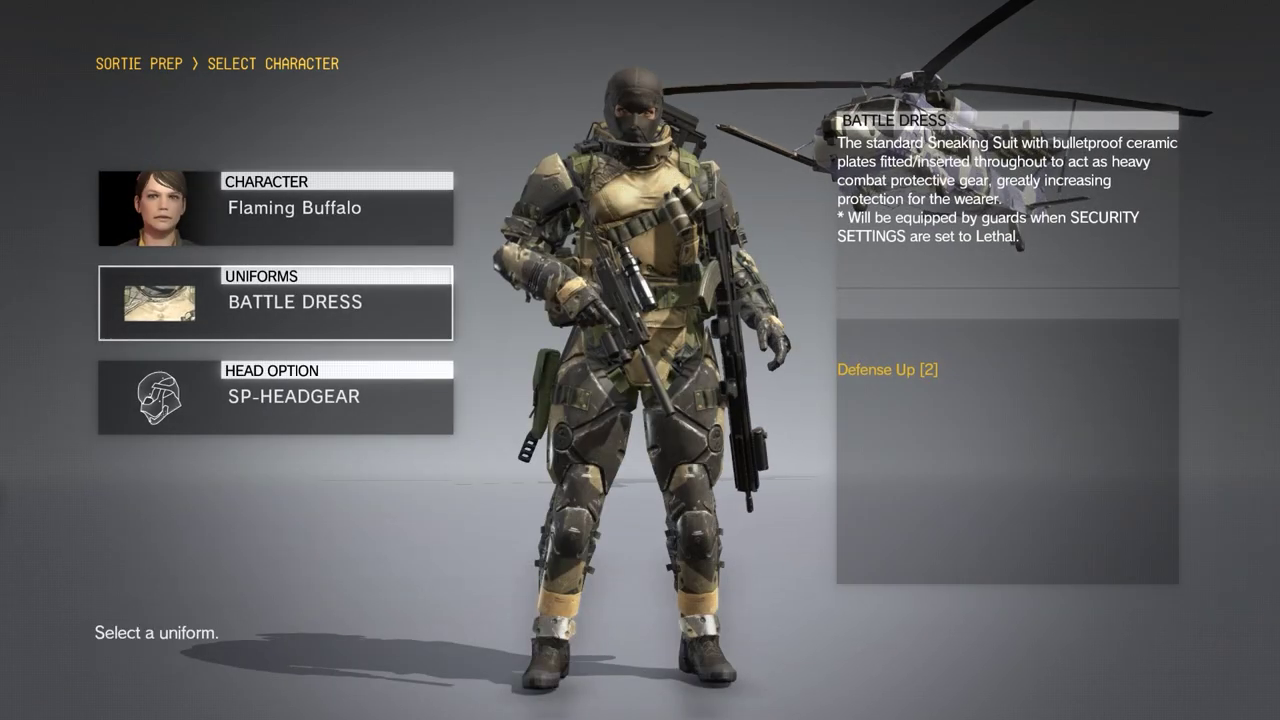
Step: Switch Flaming Buffalo's uniform back to the SNEAKING SUIT
key(Return)
key(Up)
key(g)
key(Return)
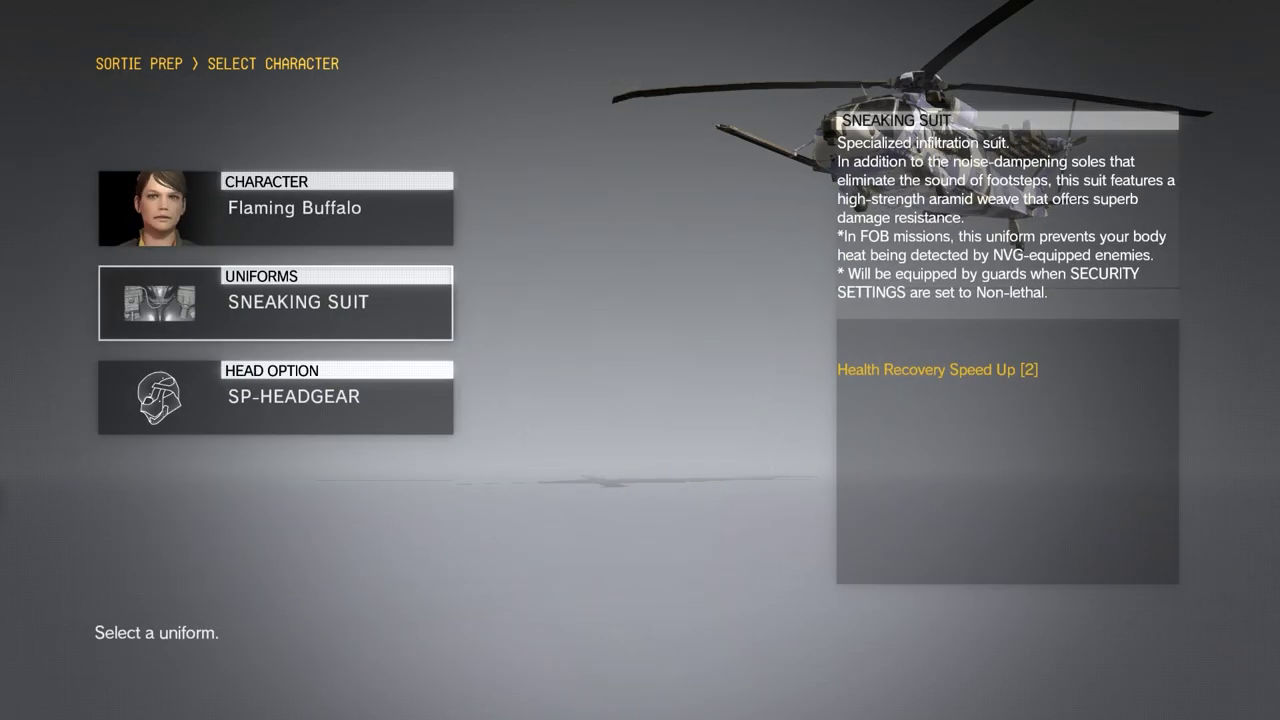
Step: Set the character's head option to NONE while wearing the SNEAKING SUIT
key(Down)
key(Return)
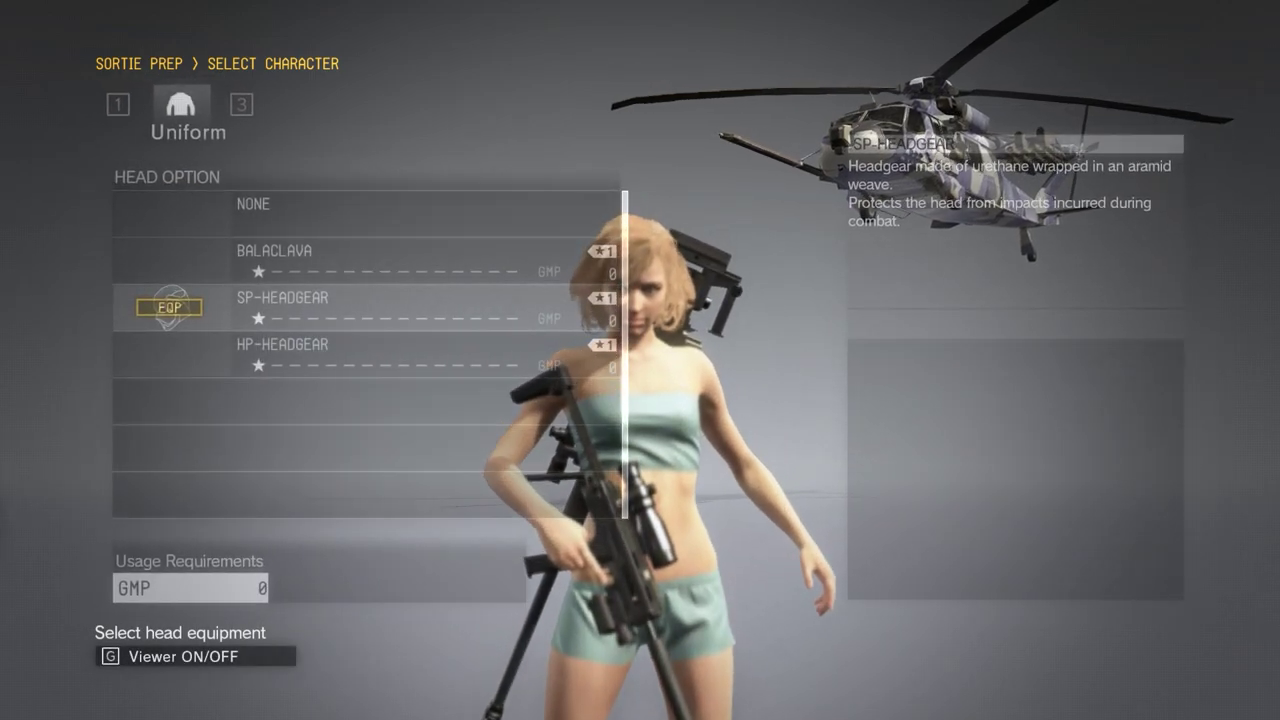
key(Up)
key(Up)
key(Return)
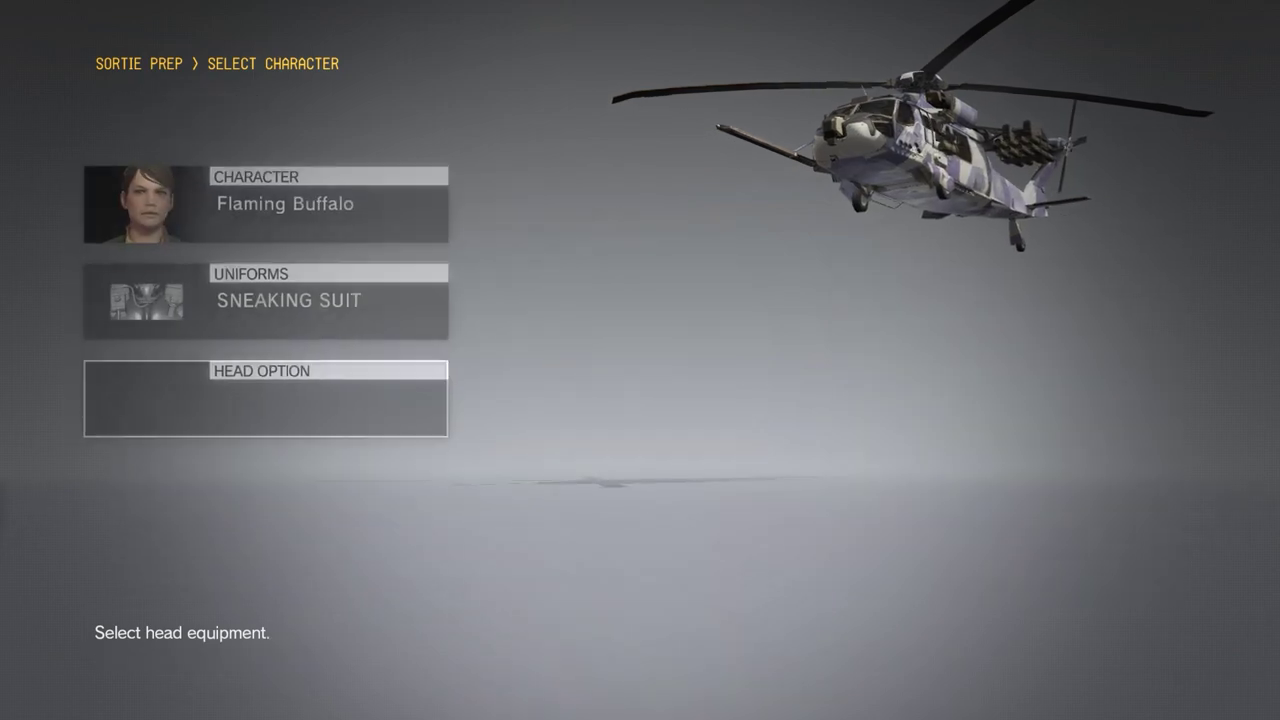
key(Return)
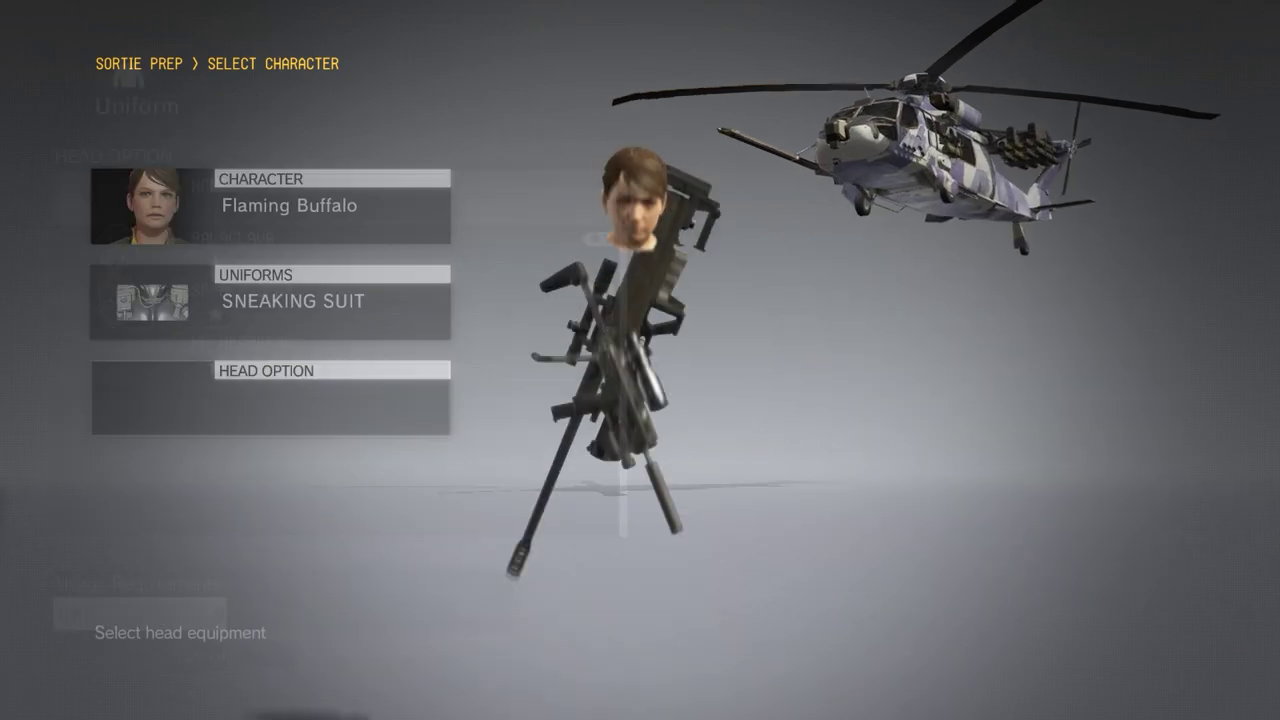
key(Down)
key(Return)
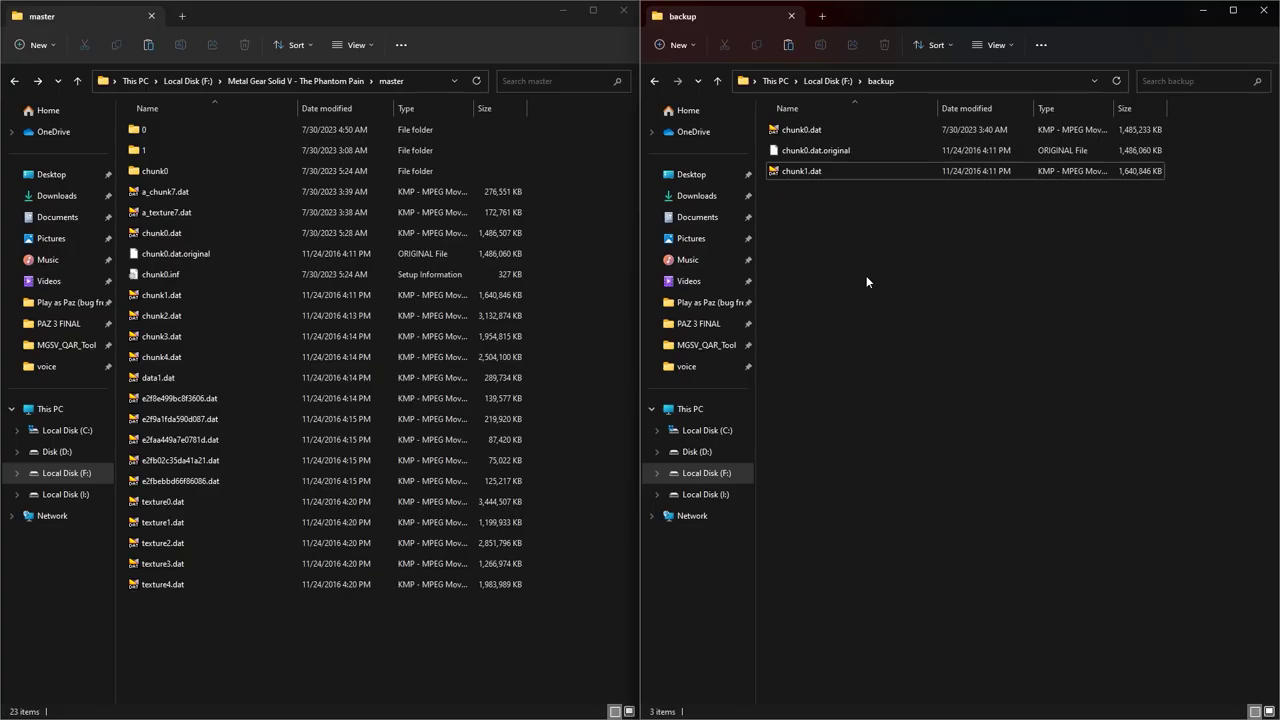
Step: Delete chunk0.dat, chunk0.dat.original and chunk1.dat from the master folder and move the backup folder's copies of them into it
drag(866, 275, 790, 135)
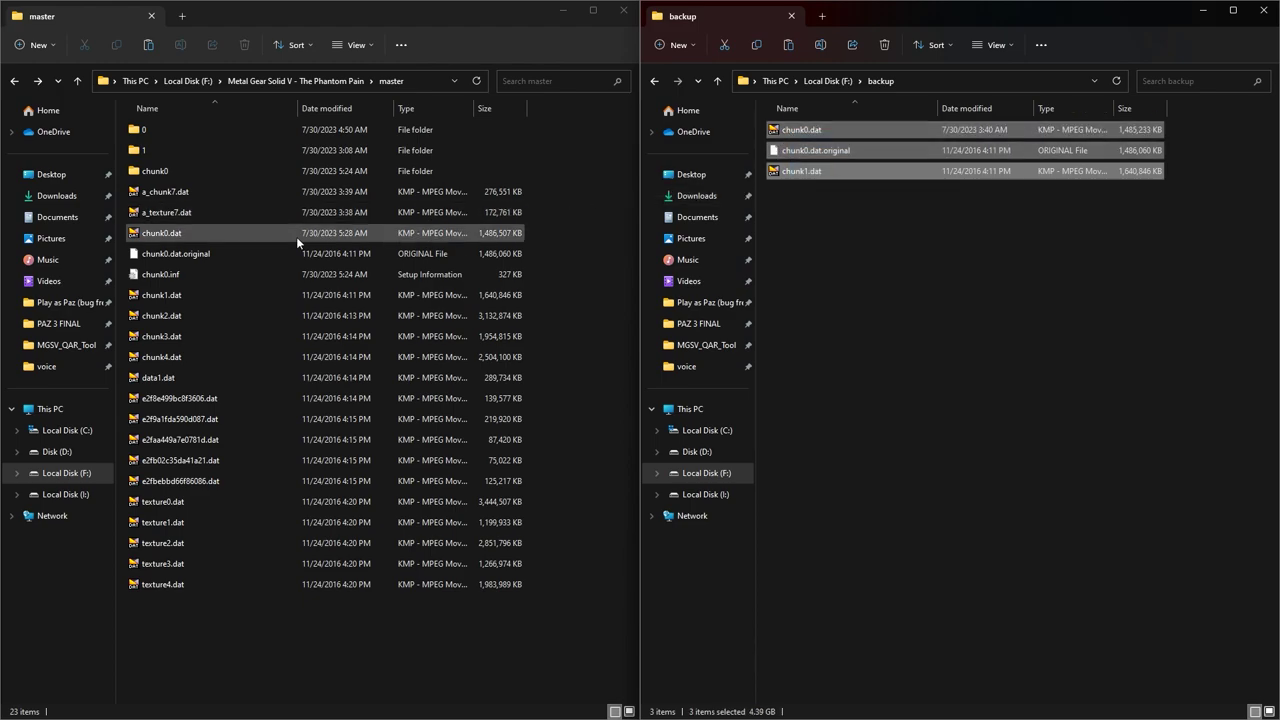
click(209, 240)
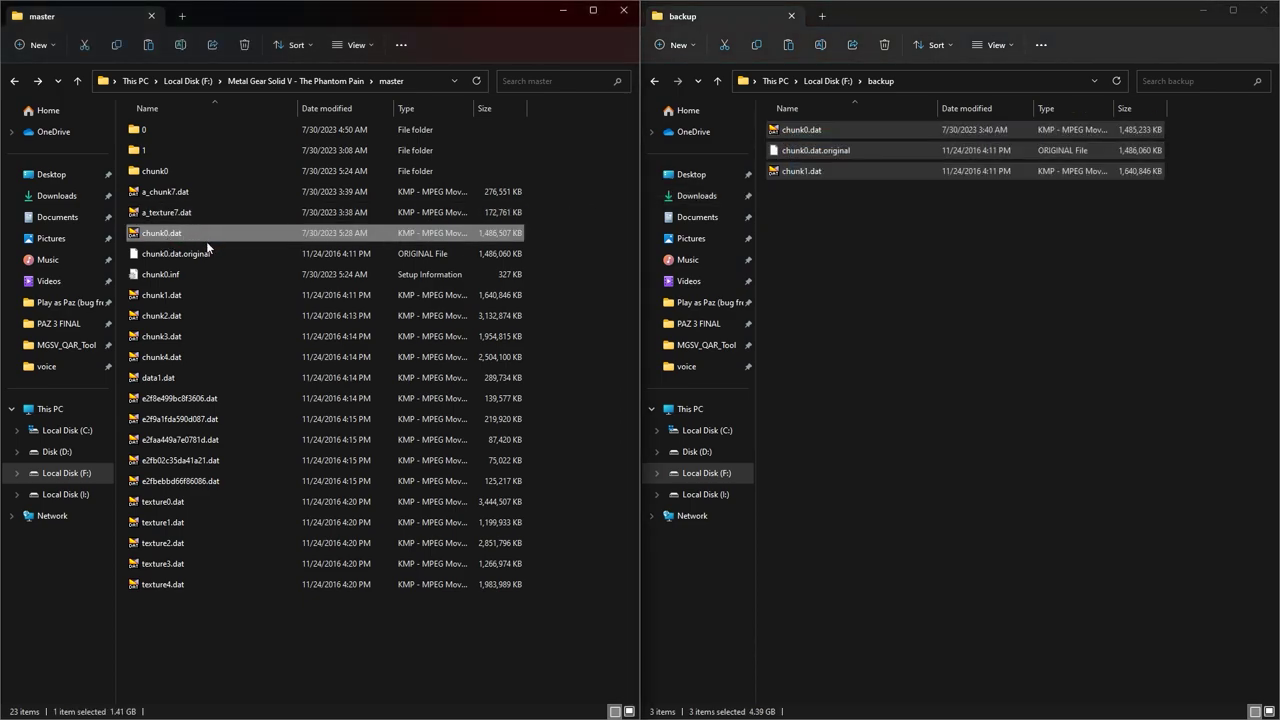
click(218, 258)
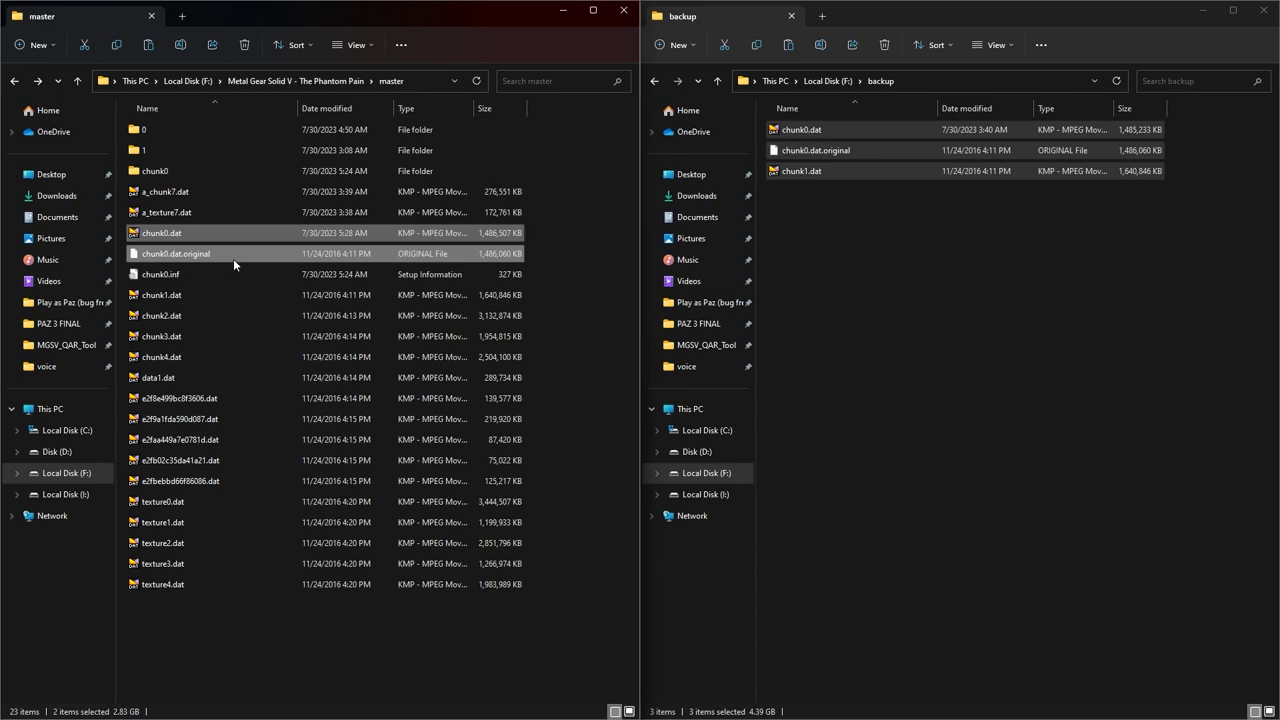
ctrl+click(205, 298)
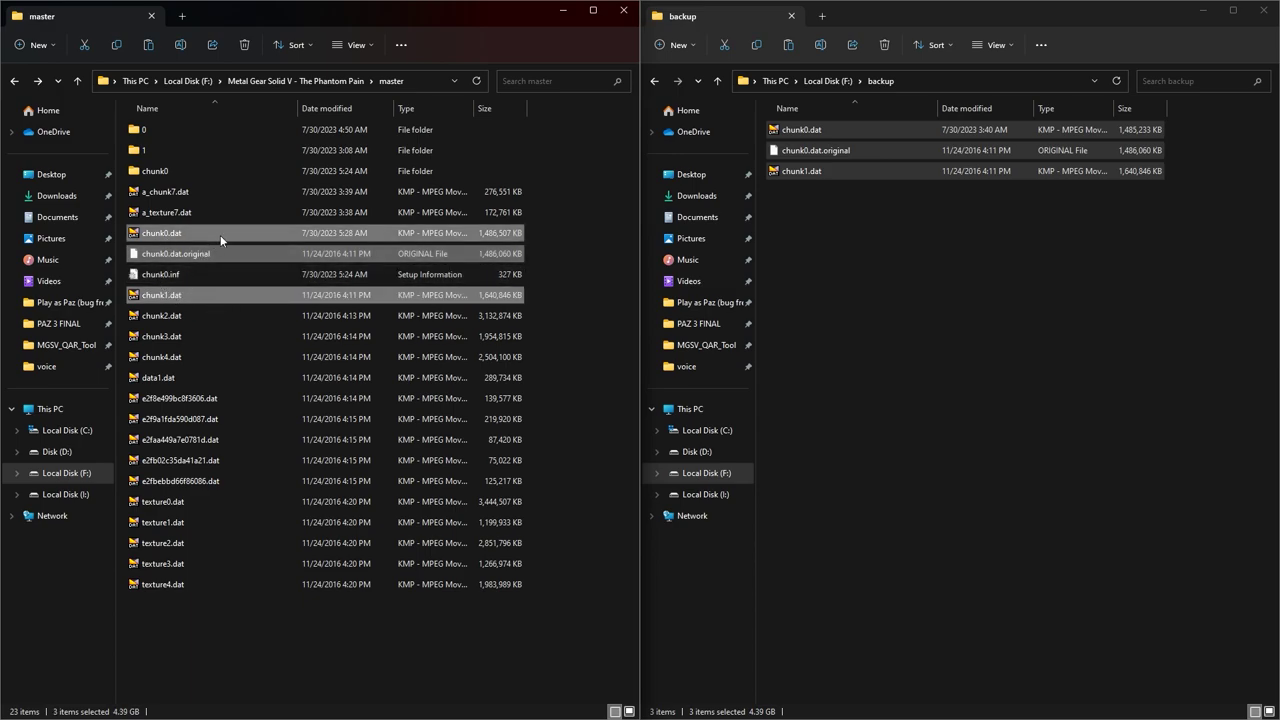
right_click(288, 232)
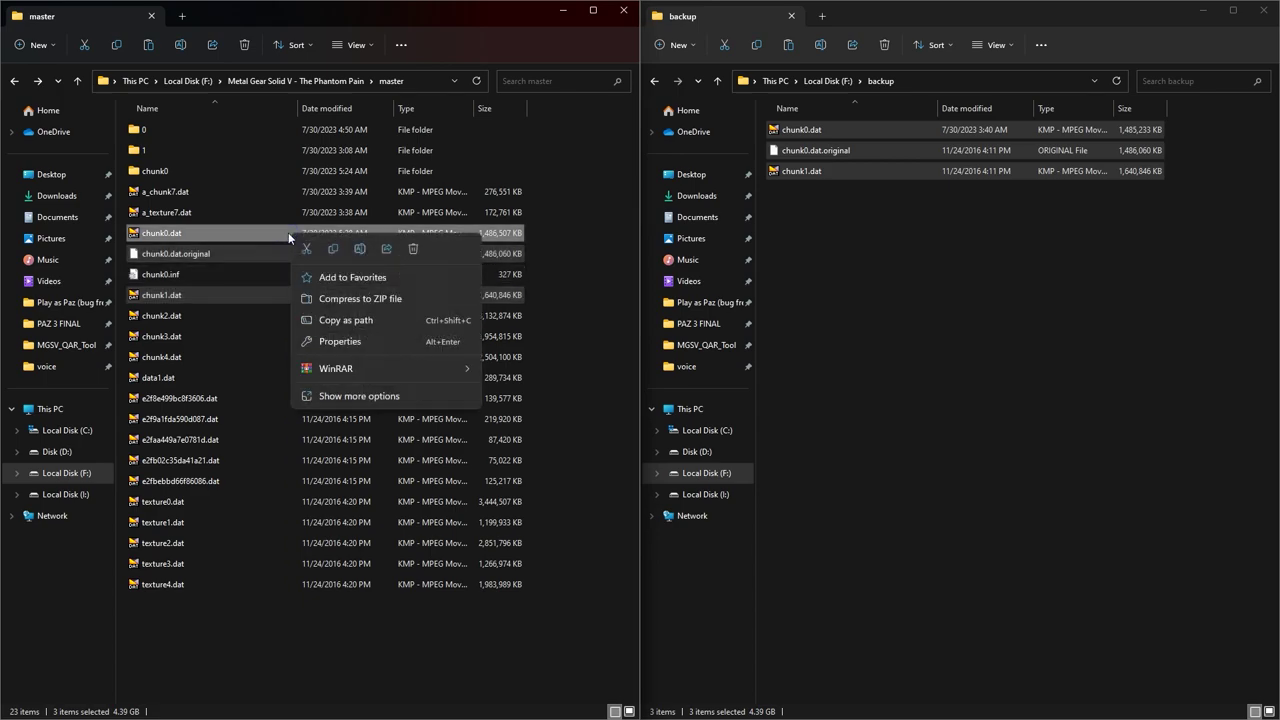
click(413, 250)
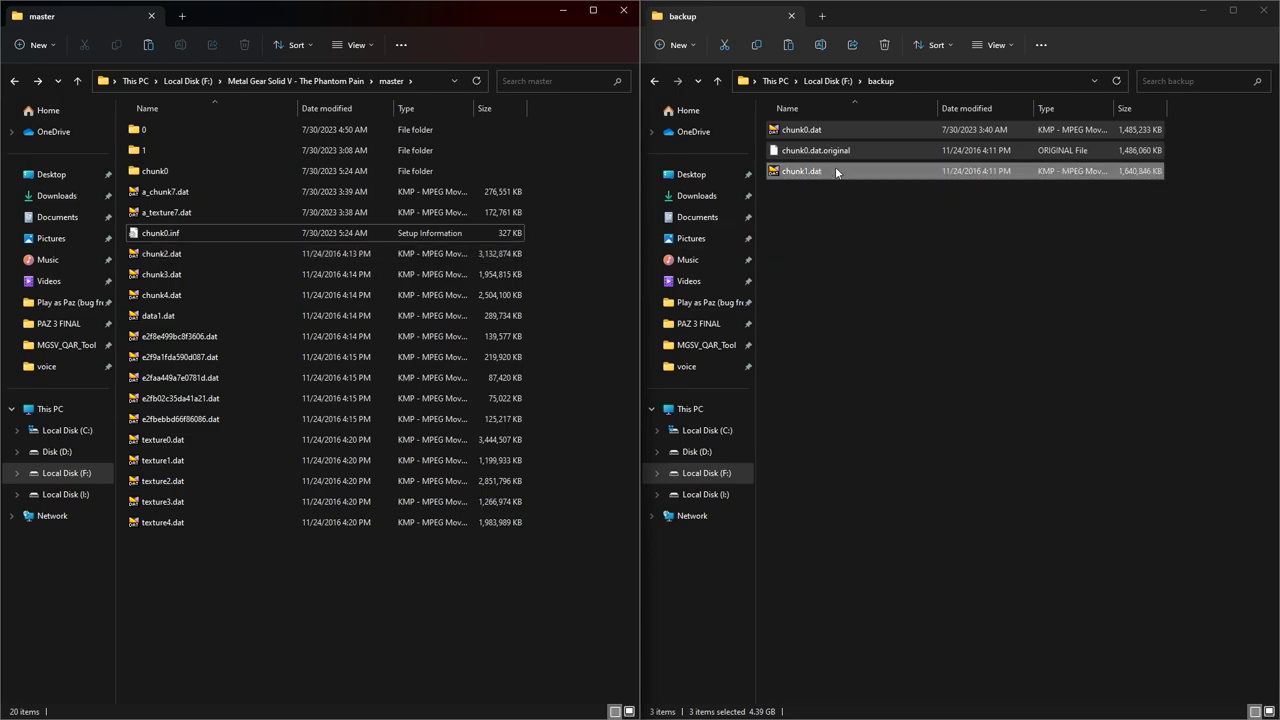
drag(800, 145, 427, 586)
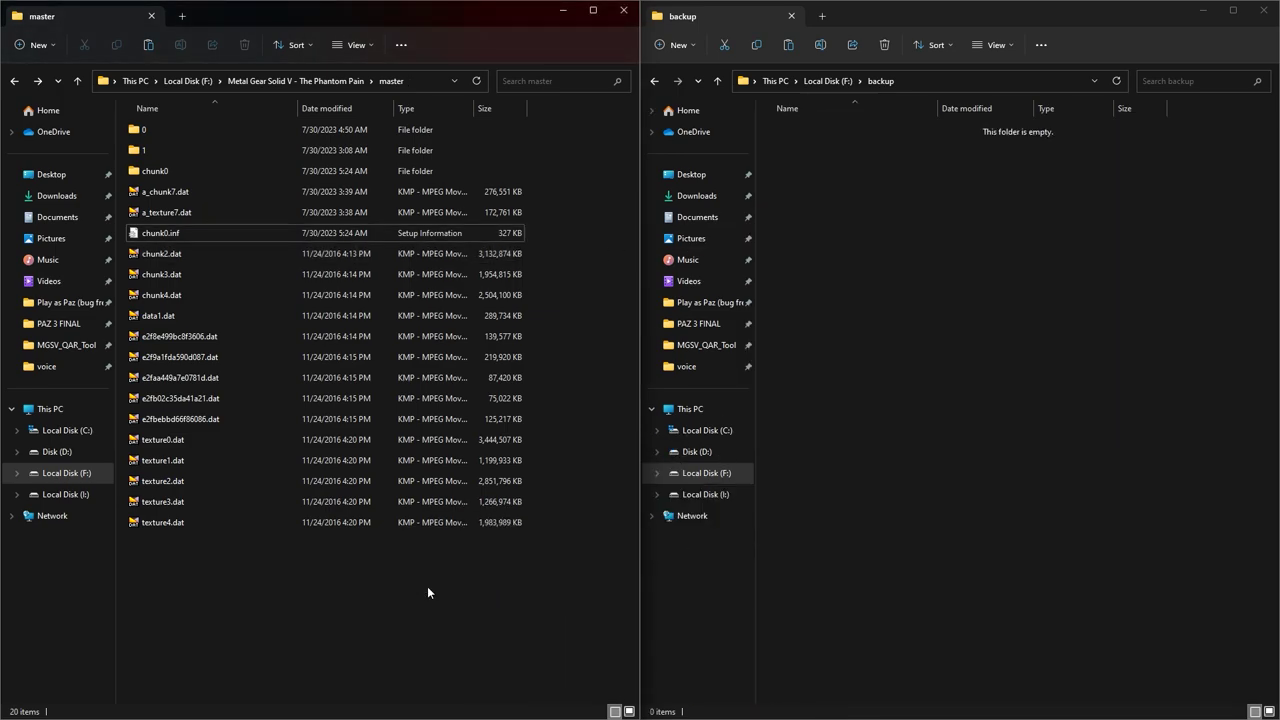